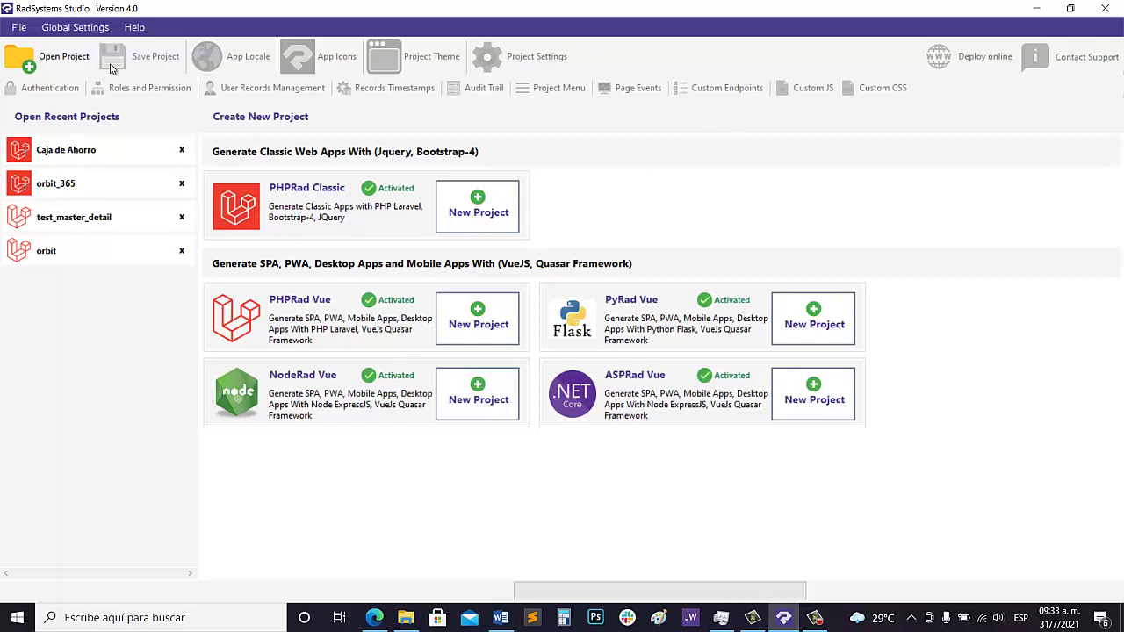
Switch to the Edge browser and look over the RadSystems home page's introduction and setup download area.
click(375, 618)
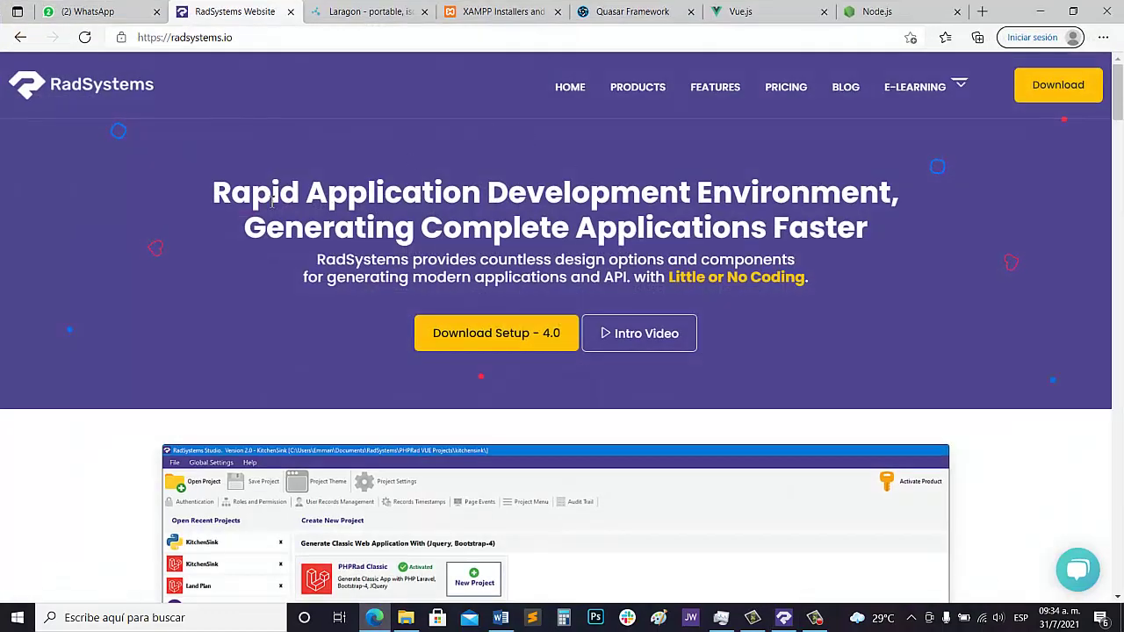
scroll(273, 202, down, 3)
scroll(273, 204, down, 1)
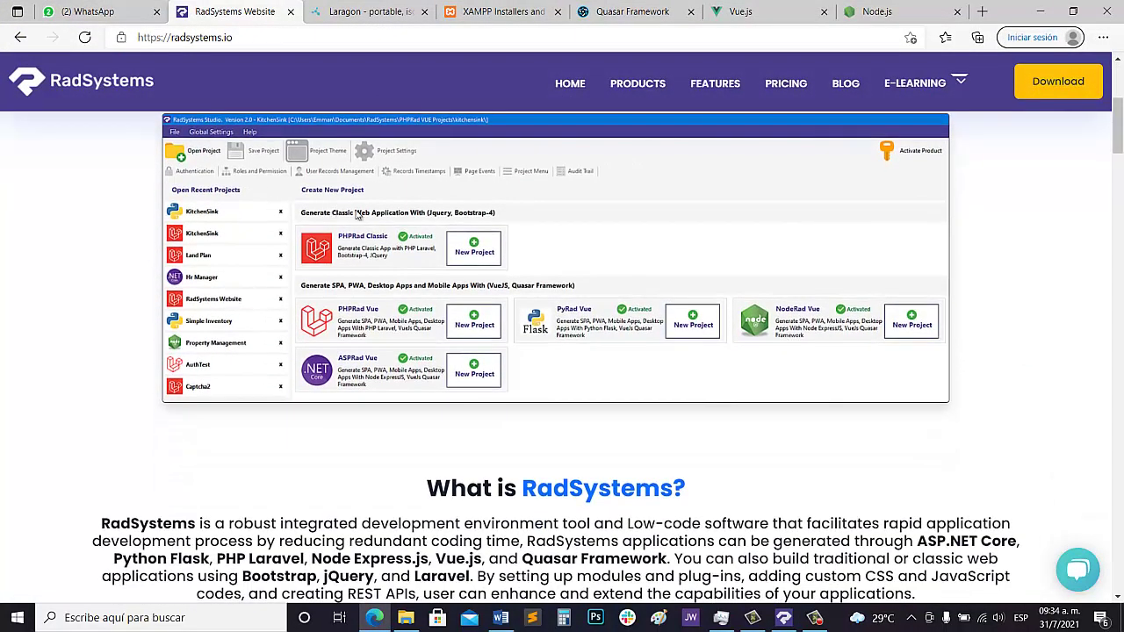
scroll(394, 255, up, 1)
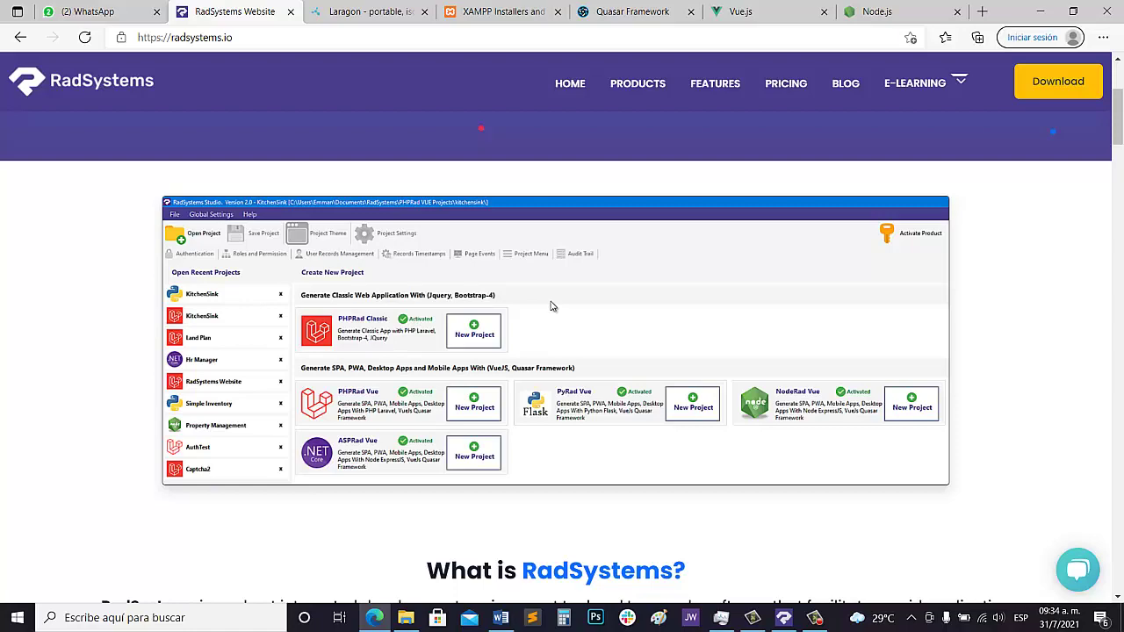
scroll(554, 306, up, 2)
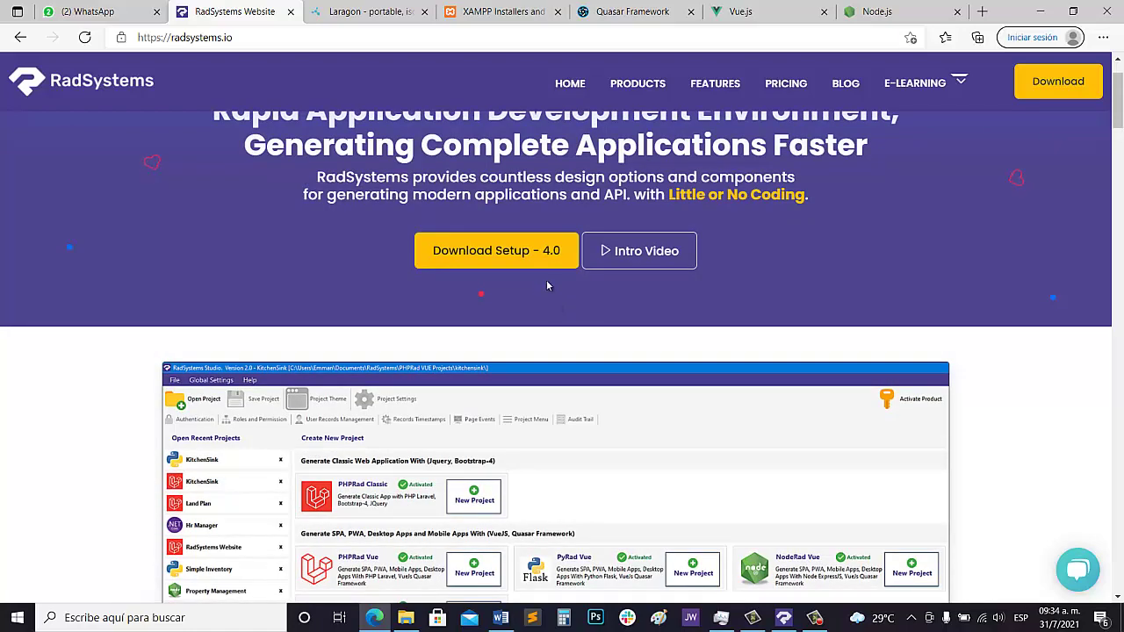
scroll(547, 284, up, 1)
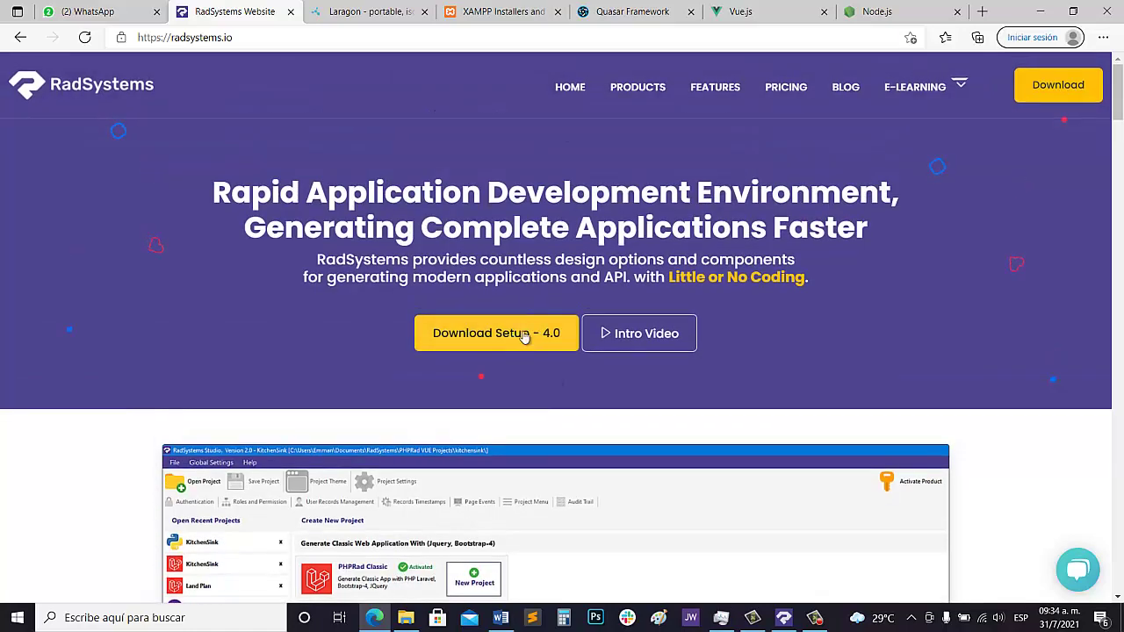
Examine the Our Products cards on the RadSystems home page, including the frameworks listed for PhpRad Classic and PhpRad Vue.
scroll(503, 442, down, 1)
scroll(503, 442, down, 10)
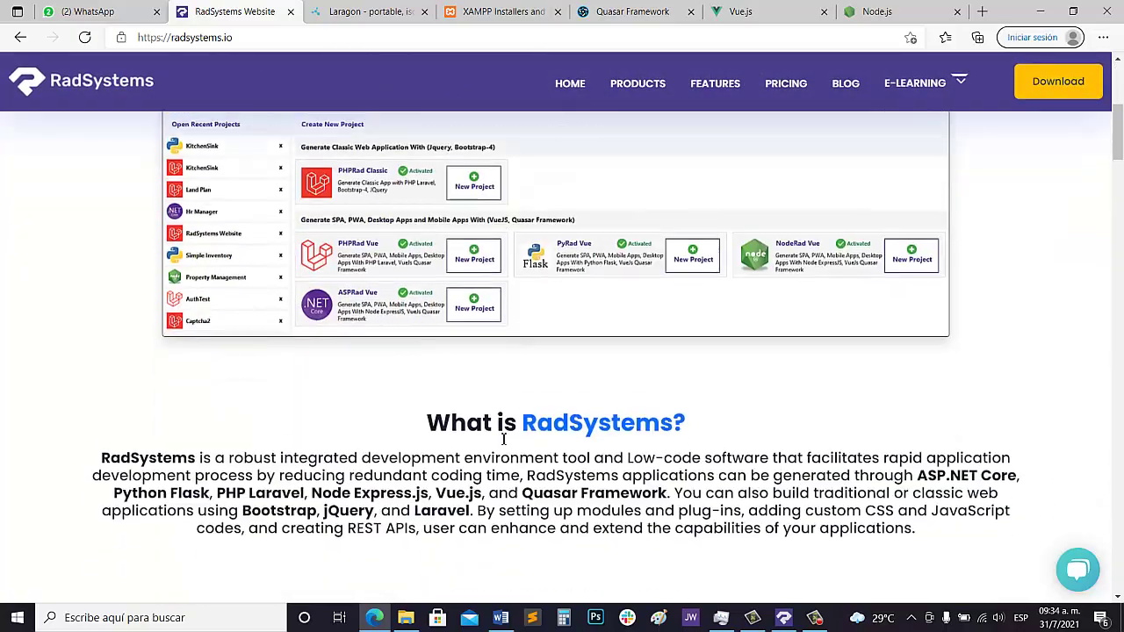
scroll(503, 437, down, 8)
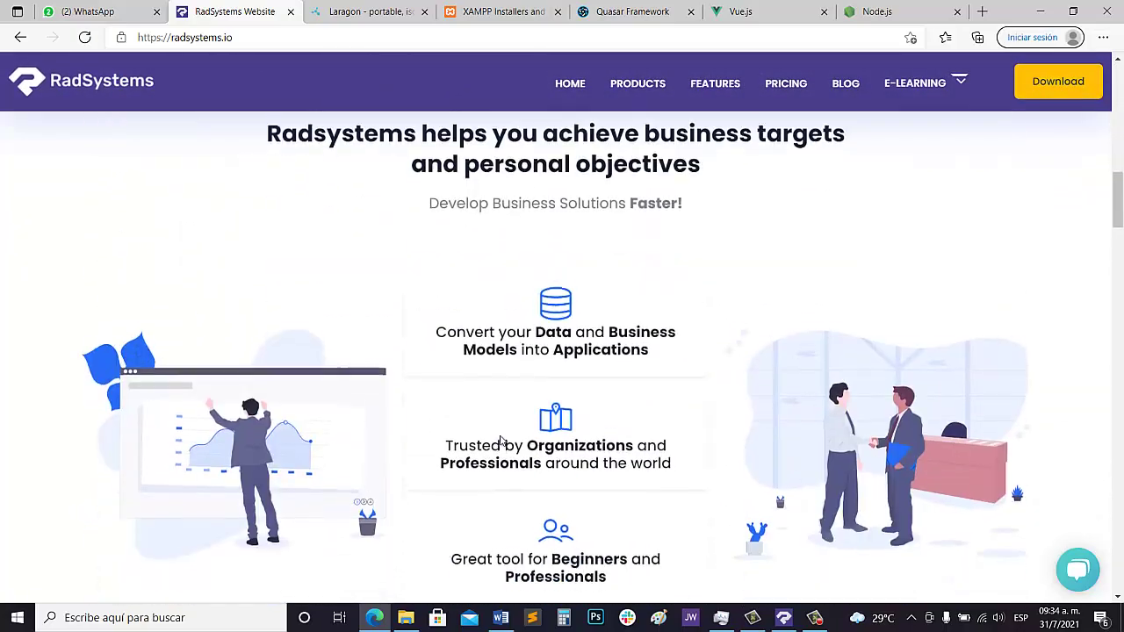
scroll(477, 423, down, 1)
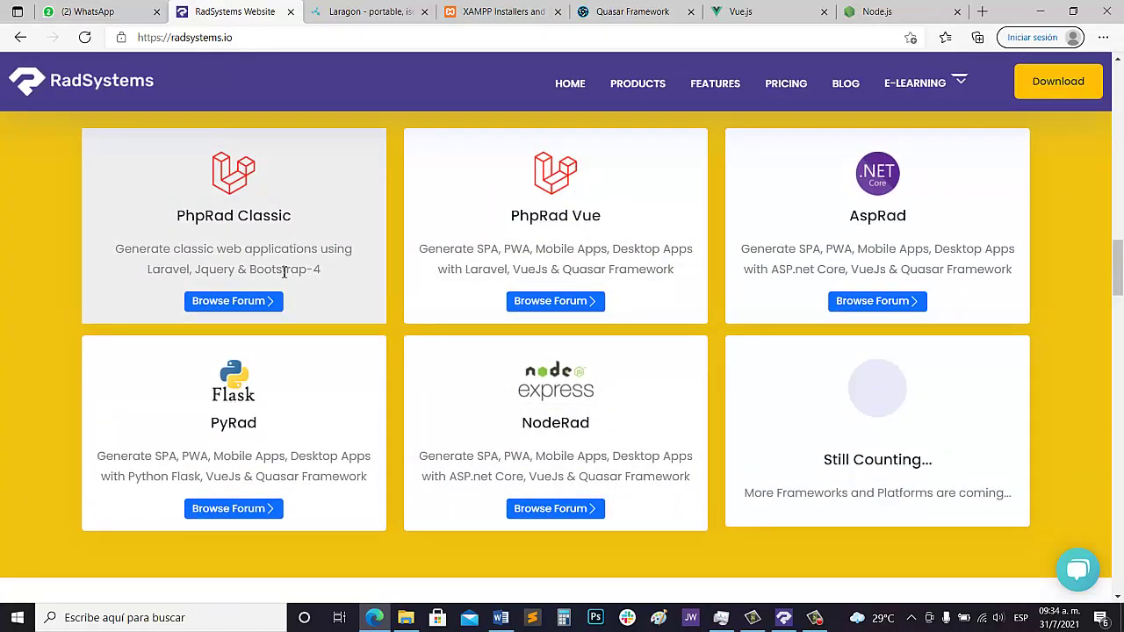
drag(323, 272, 146, 269)
click(422, 280)
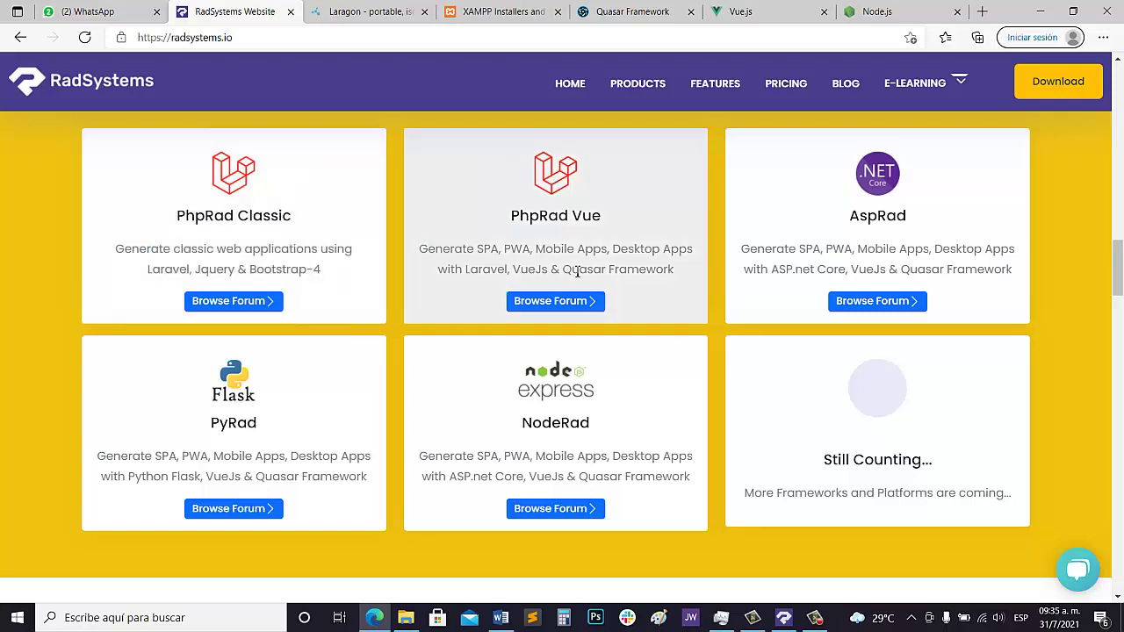
double_click(579, 270)
double_click(579, 270)
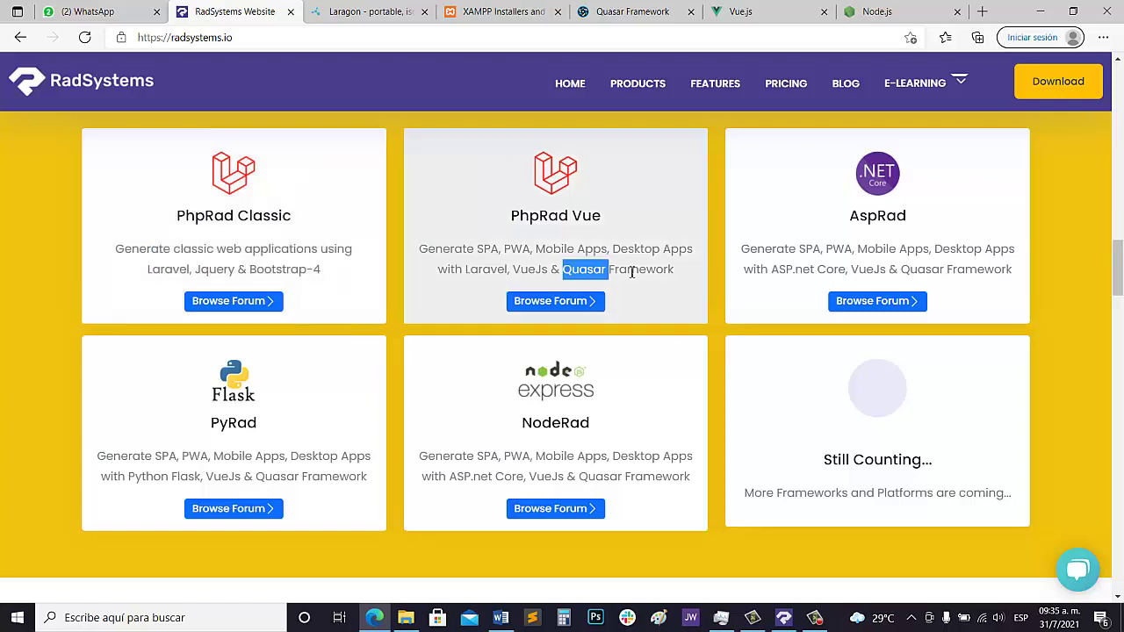
click(632, 272)
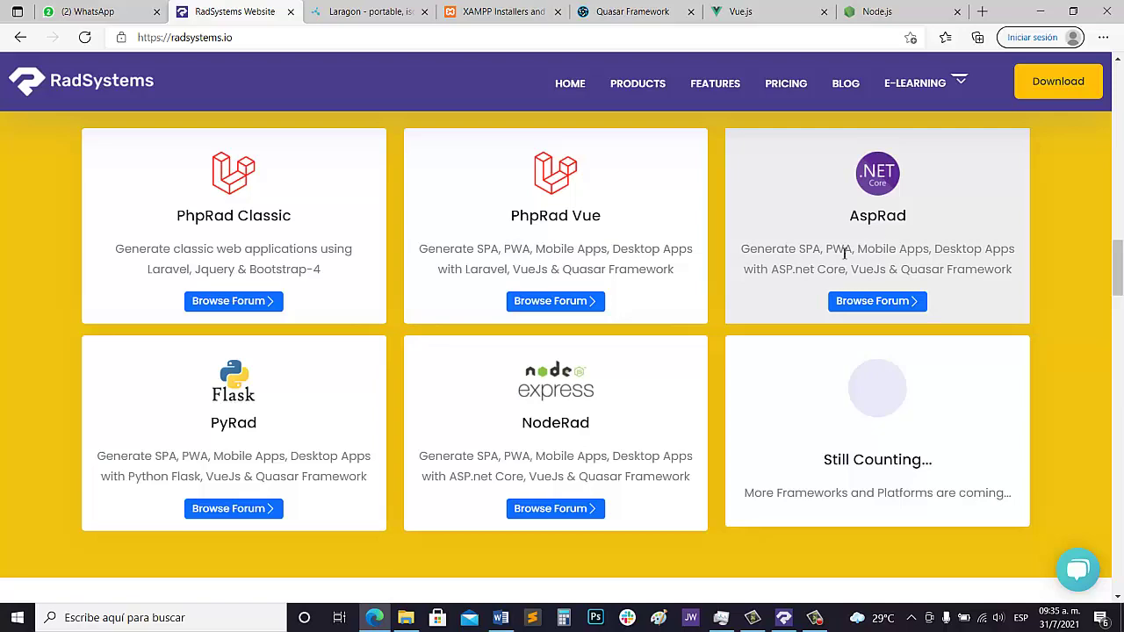
scroll(470, 445, down, 1)
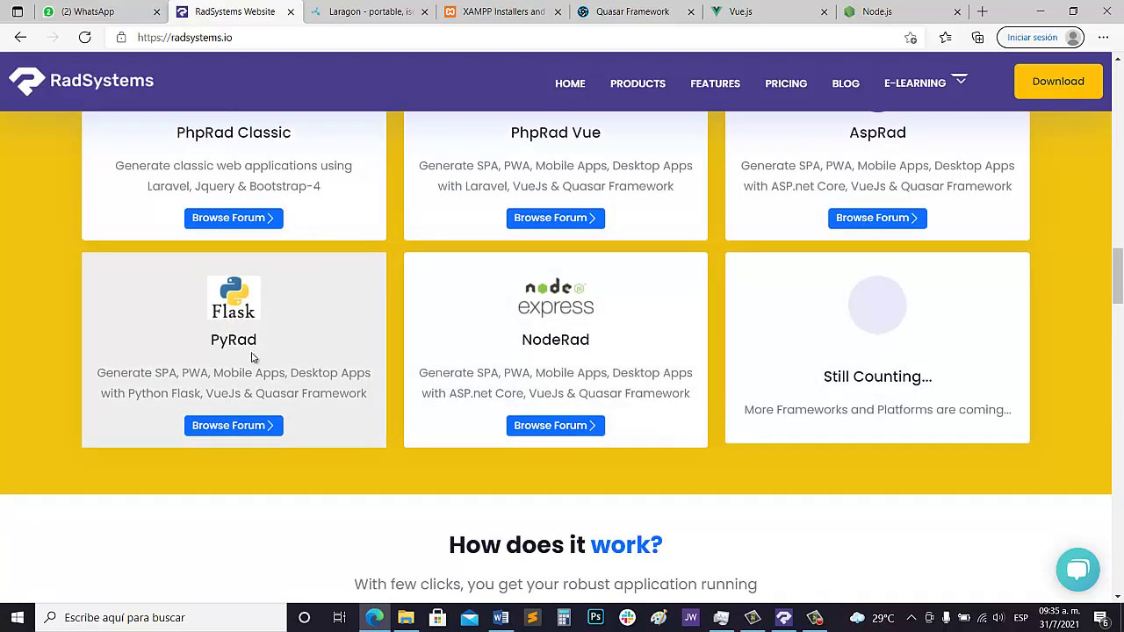
scroll(351, 342, up, 2)
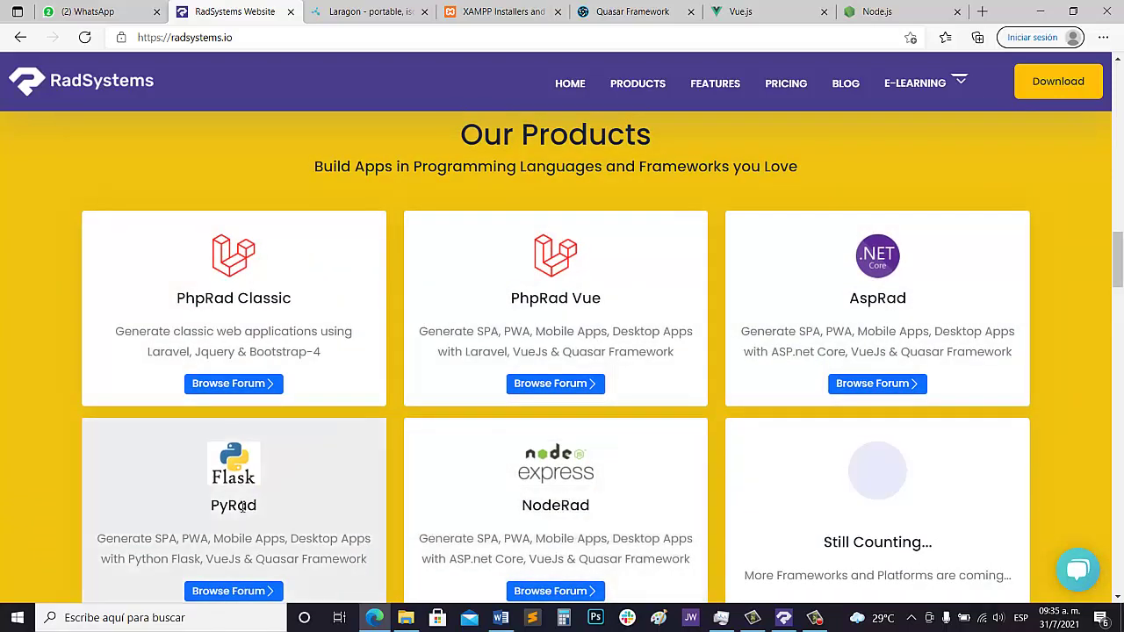
Look through the stages under "How does it work?" and return to the Connect to a database example.
scroll(377, 492, down, 3)
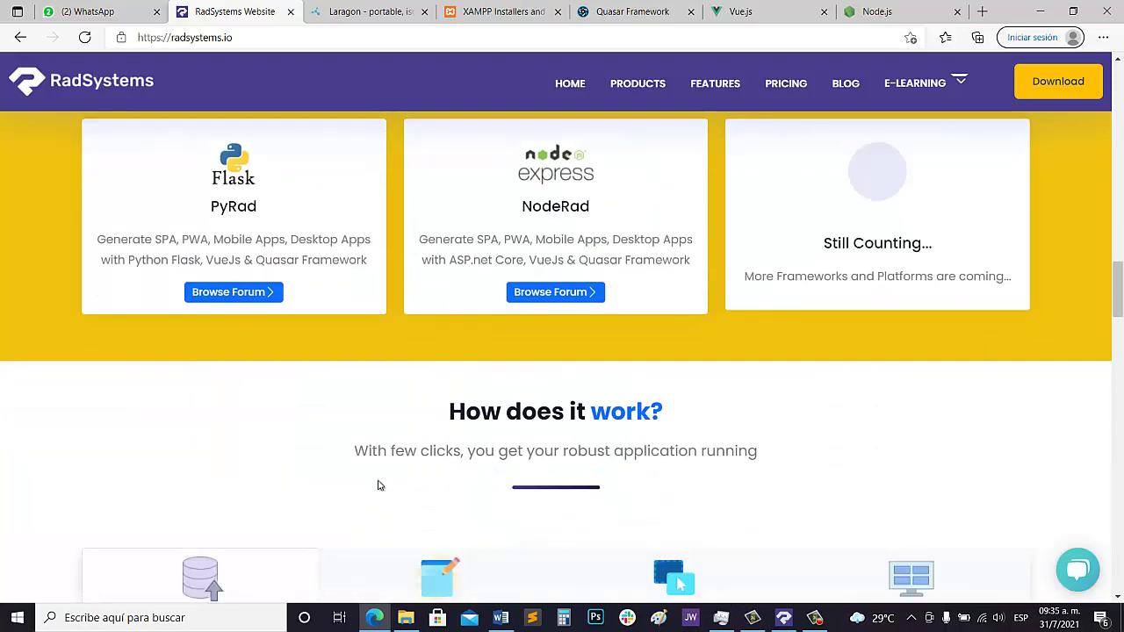
scroll(380, 483, down, 5)
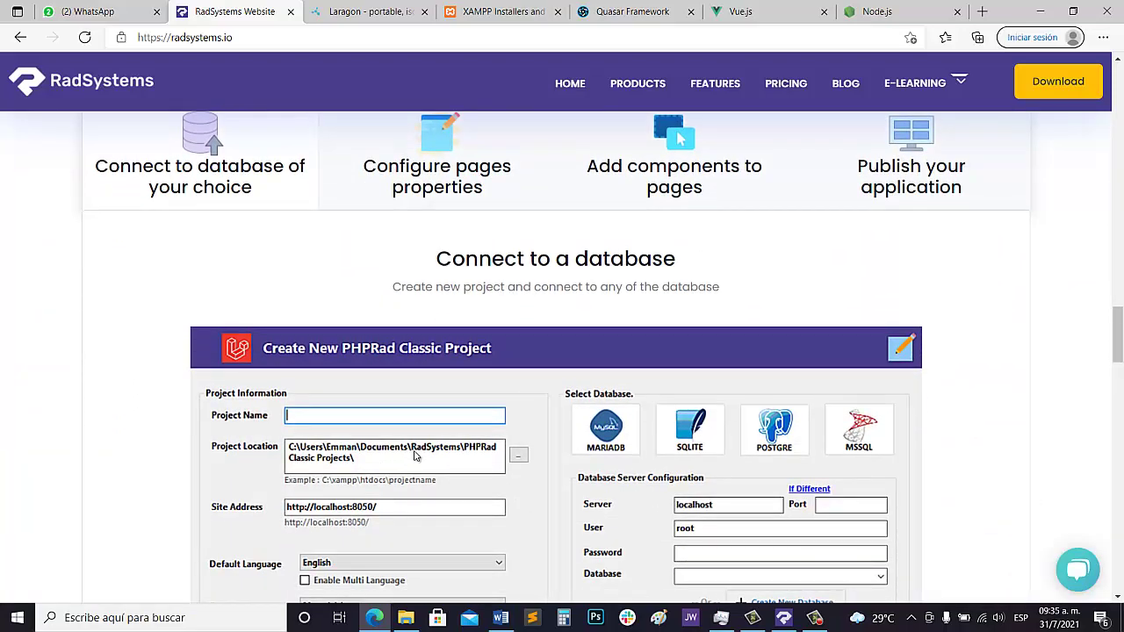
click(473, 195)
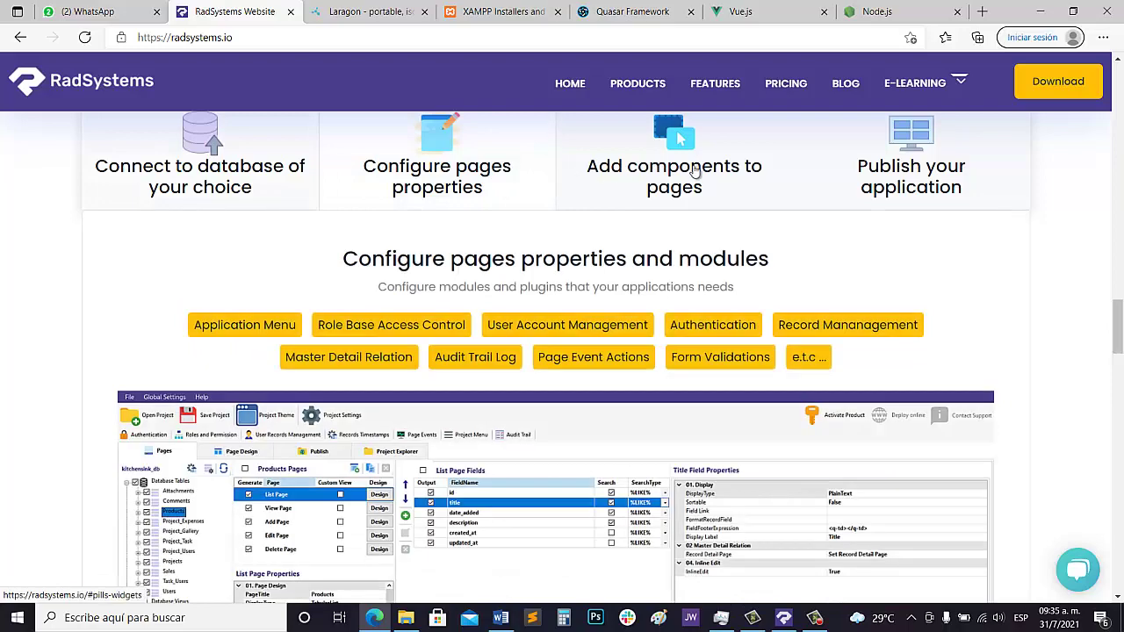
click(694, 171)
click(816, 176)
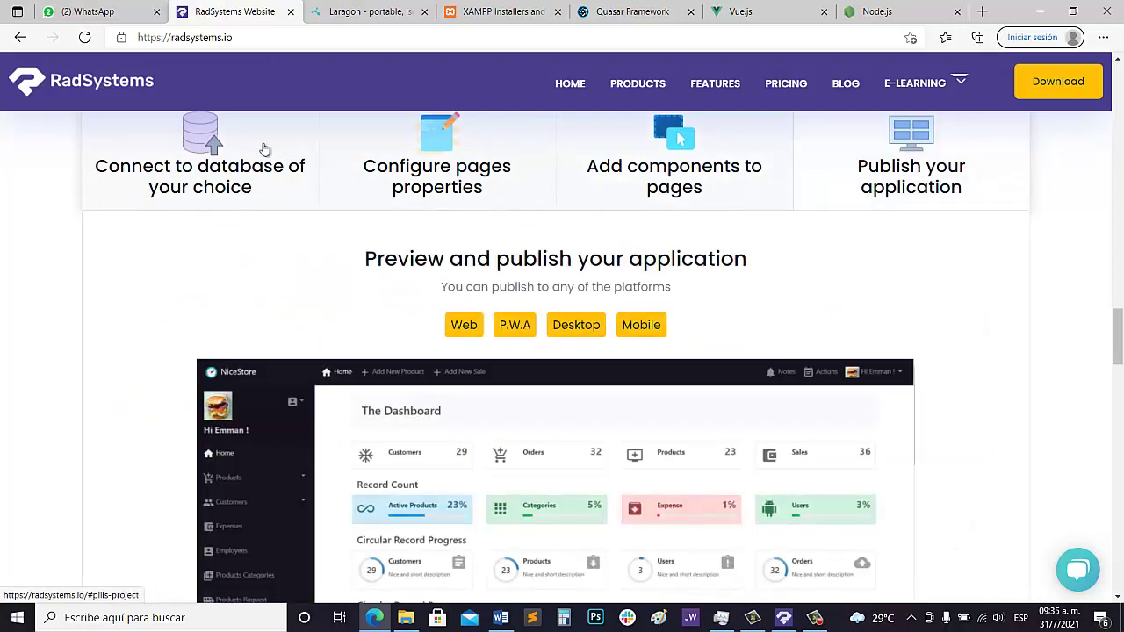
click(264, 149)
scroll(454, 339, down, 1)
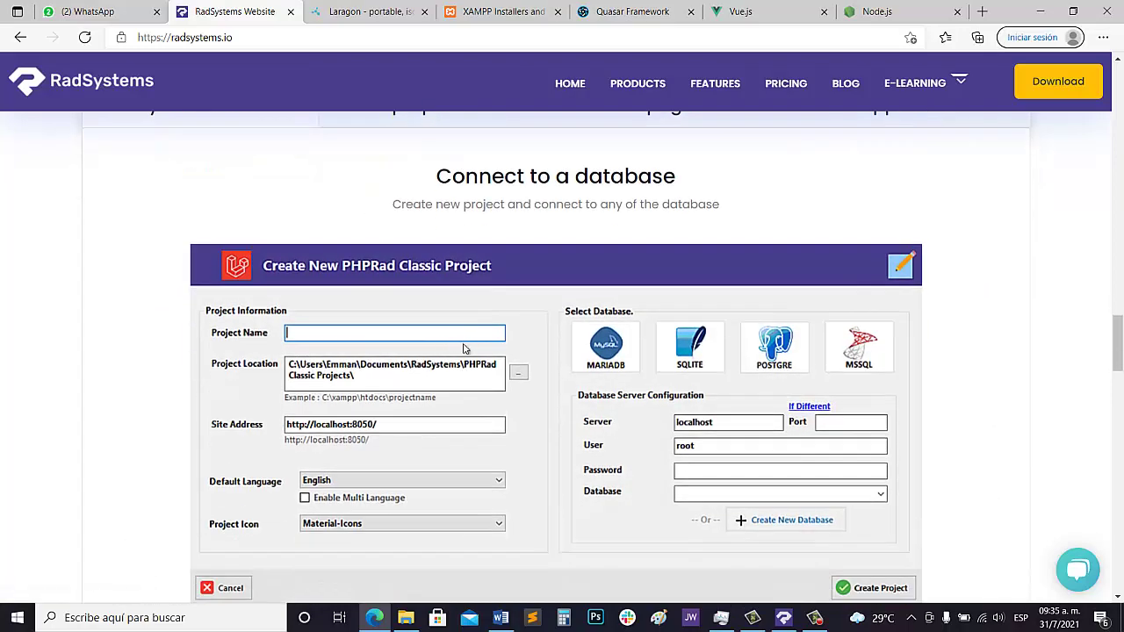
scroll(527, 351, up, 1)
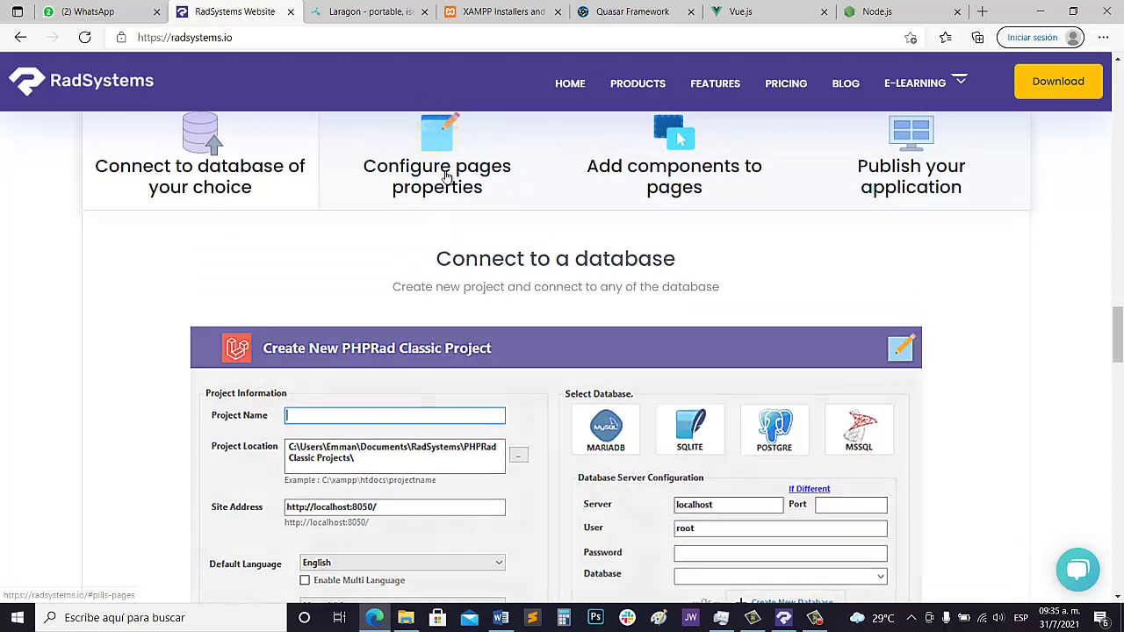
View the stages for configuring page properties, adding components to pages and publishing the application.
click(447, 176)
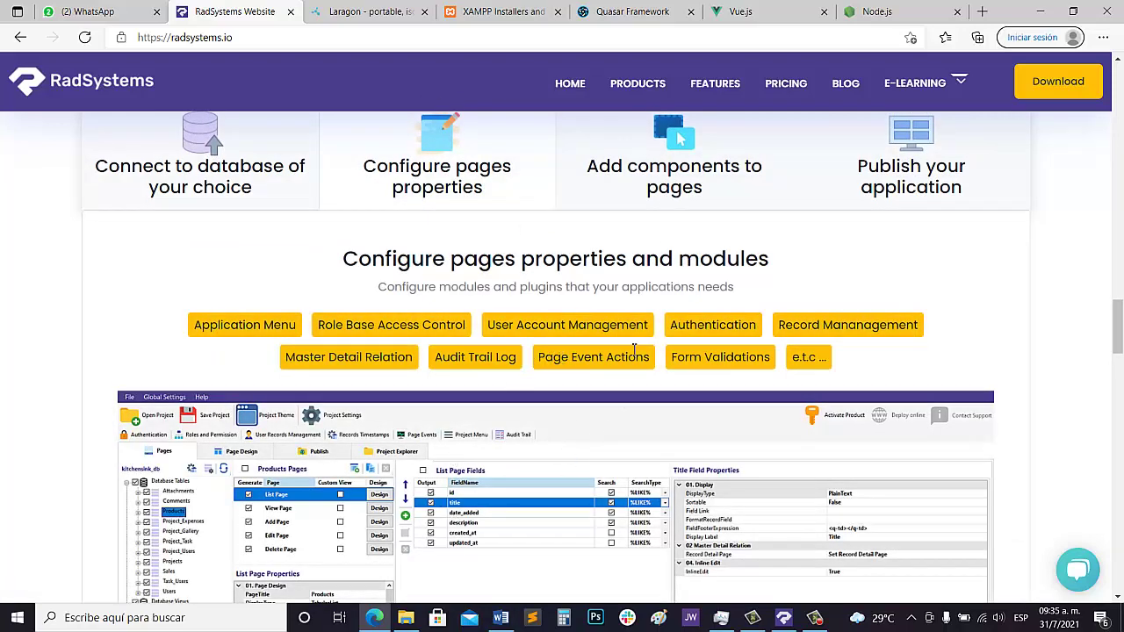
click(694, 190)
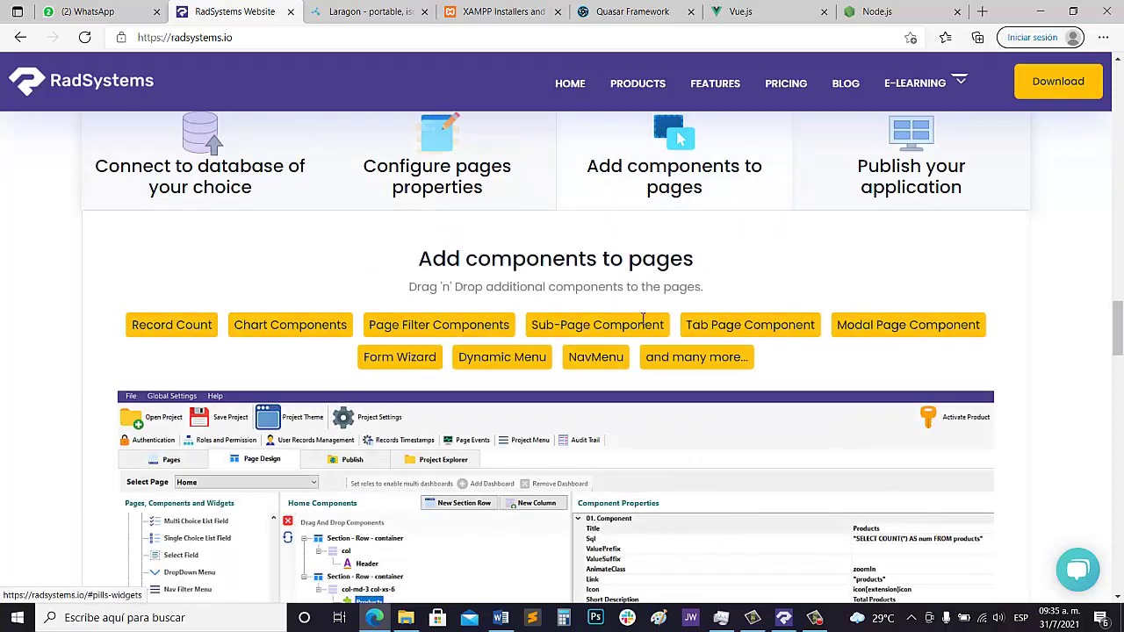
scroll(648, 314, down, 2)
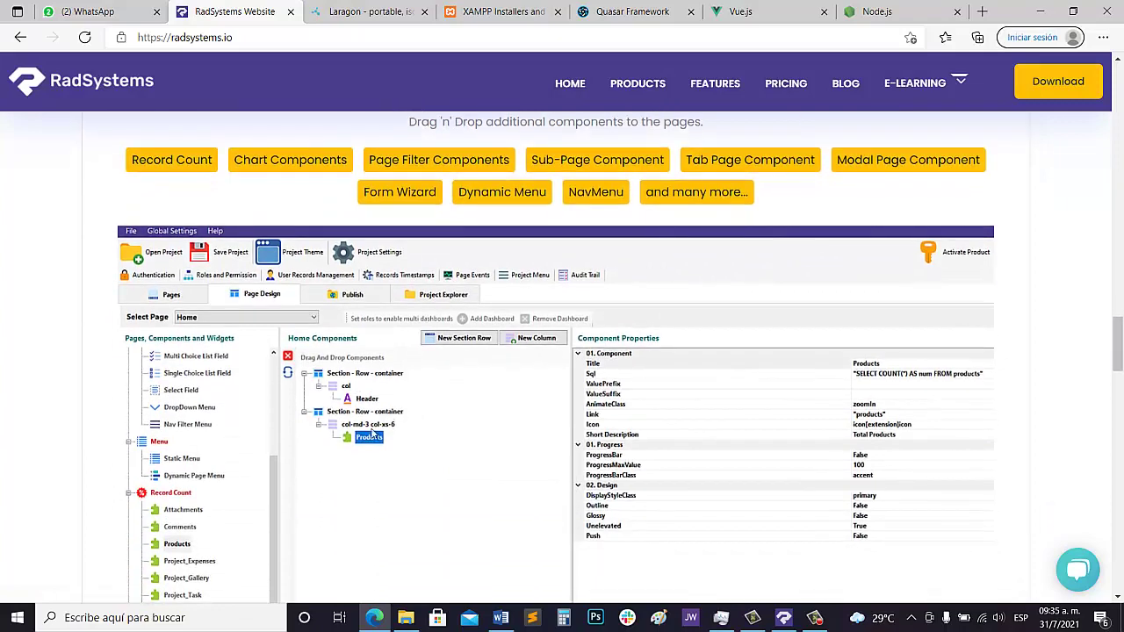
scroll(496, 402, up, 2)
click(940, 206)
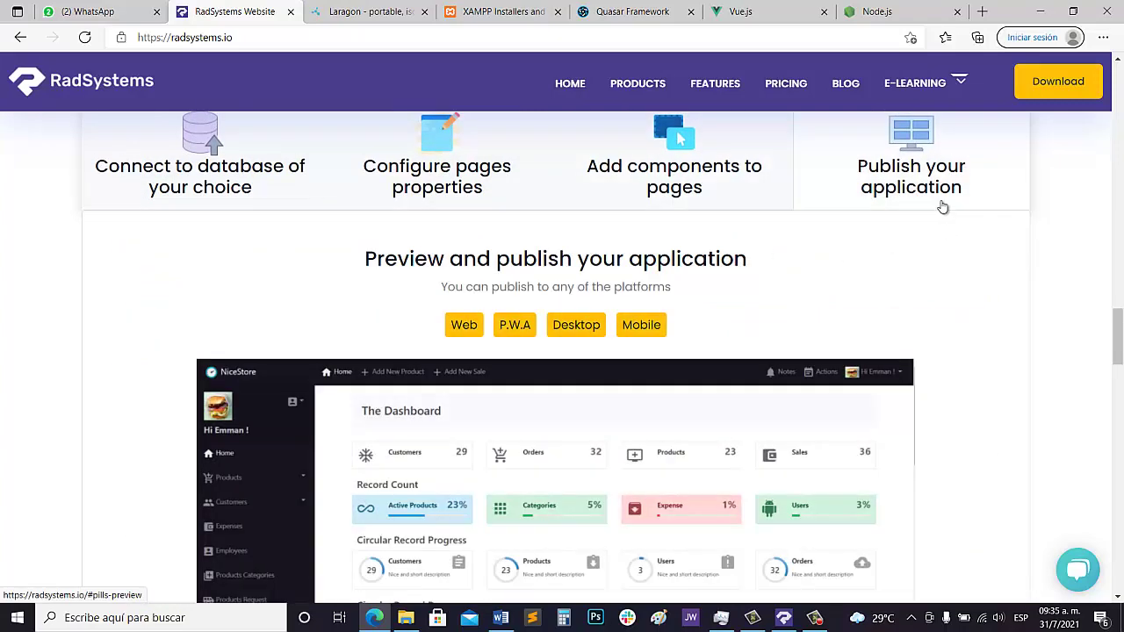
scroll(594, 369, down, 2)
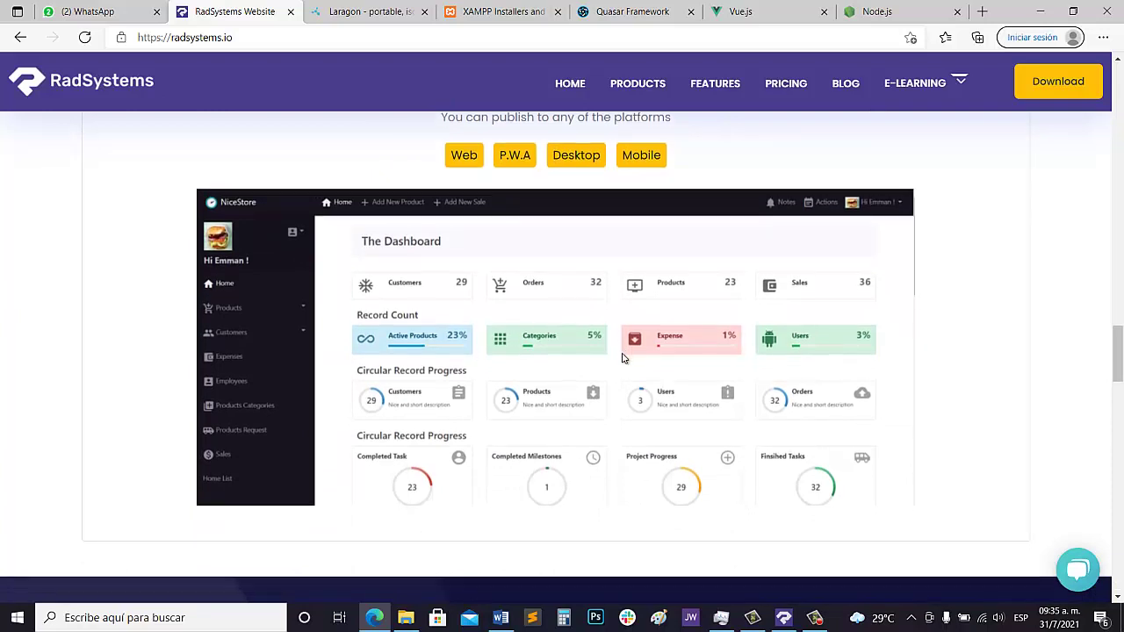
Read through the Main Features section covering RadSystems' modules and web components.
scroll(623, 358, down, 10)
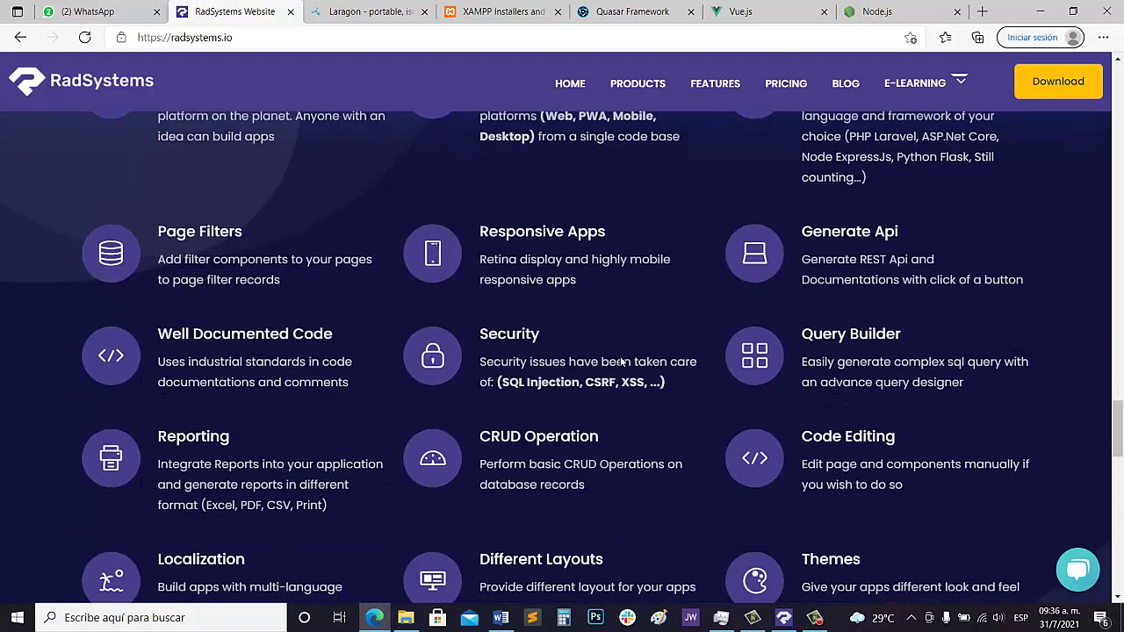
scroll(621, 359, up, 3)
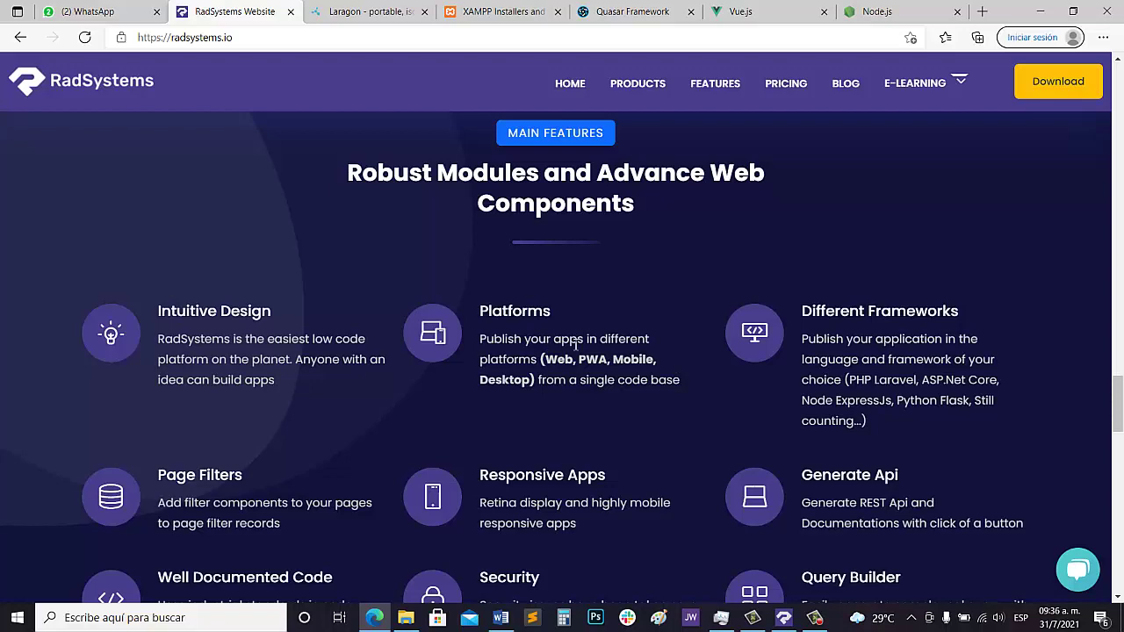
scroll(669, 333, down, 2)
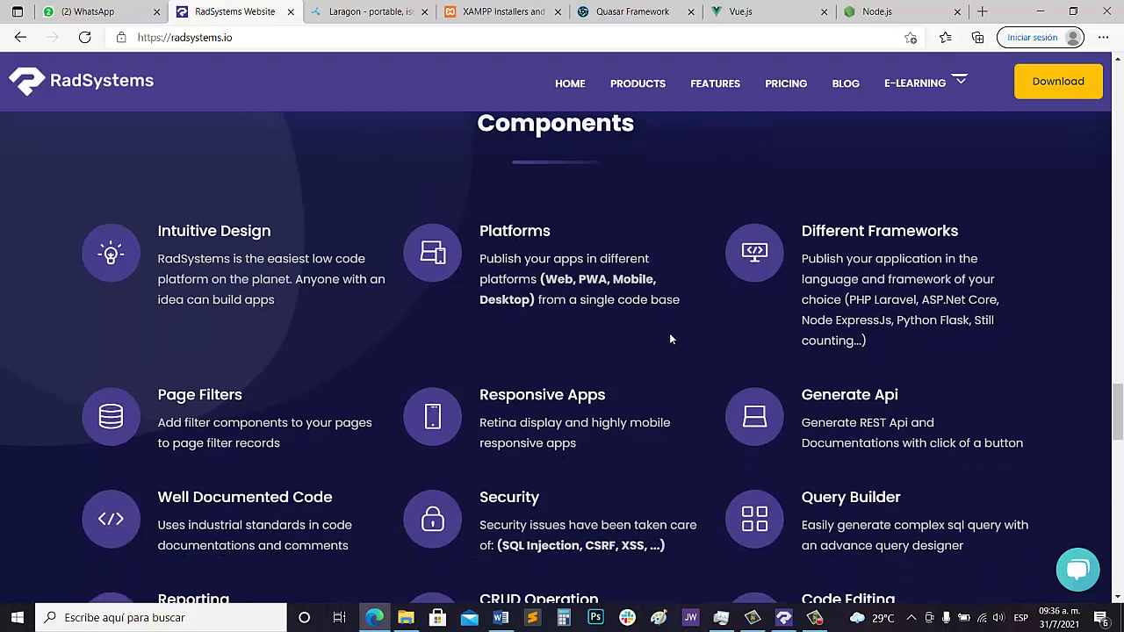
scroll(654, 338, down, 4)
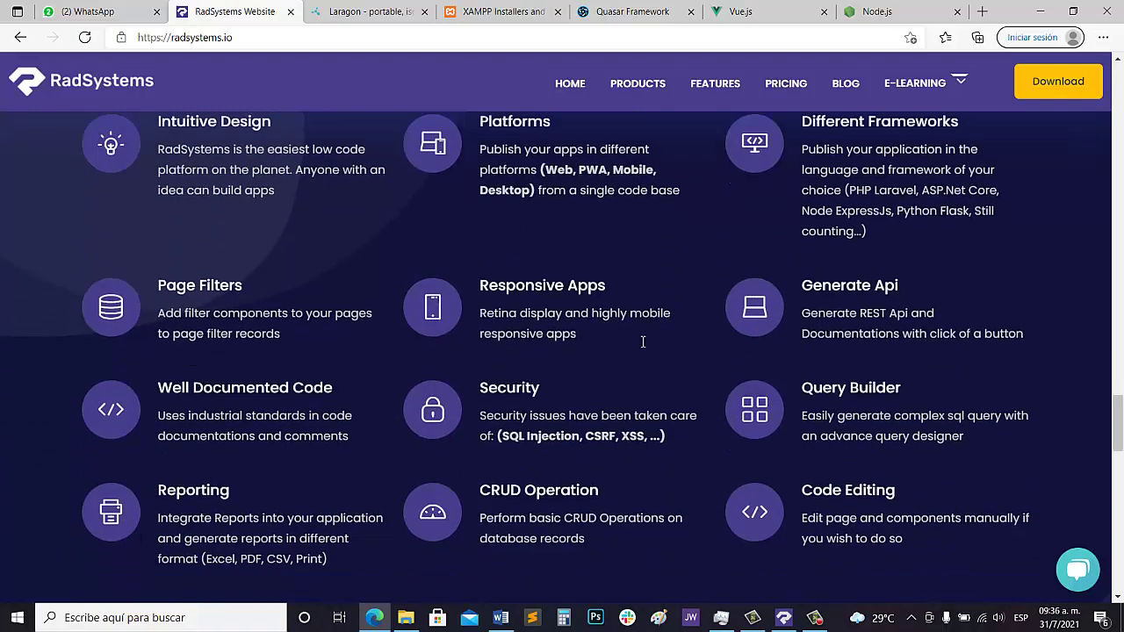
scroll(643, 341, up, 1)
scroll(643, 342, up, 5)
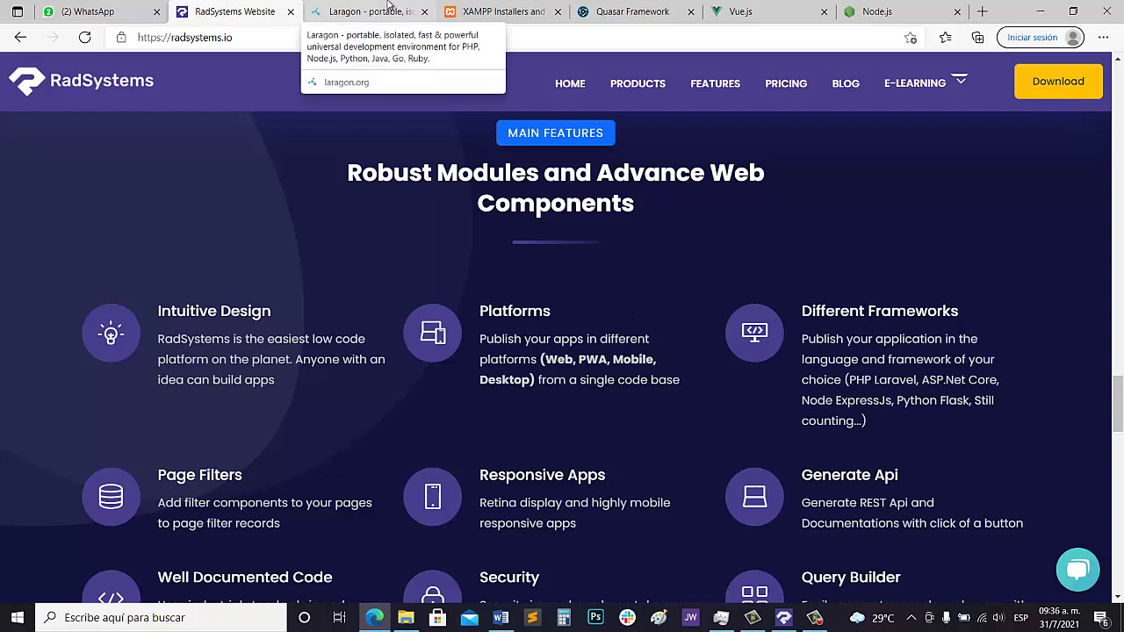
View the Laragon and XAMPP websites as local server options, ending on the Laragon home page.
click(389, 8)
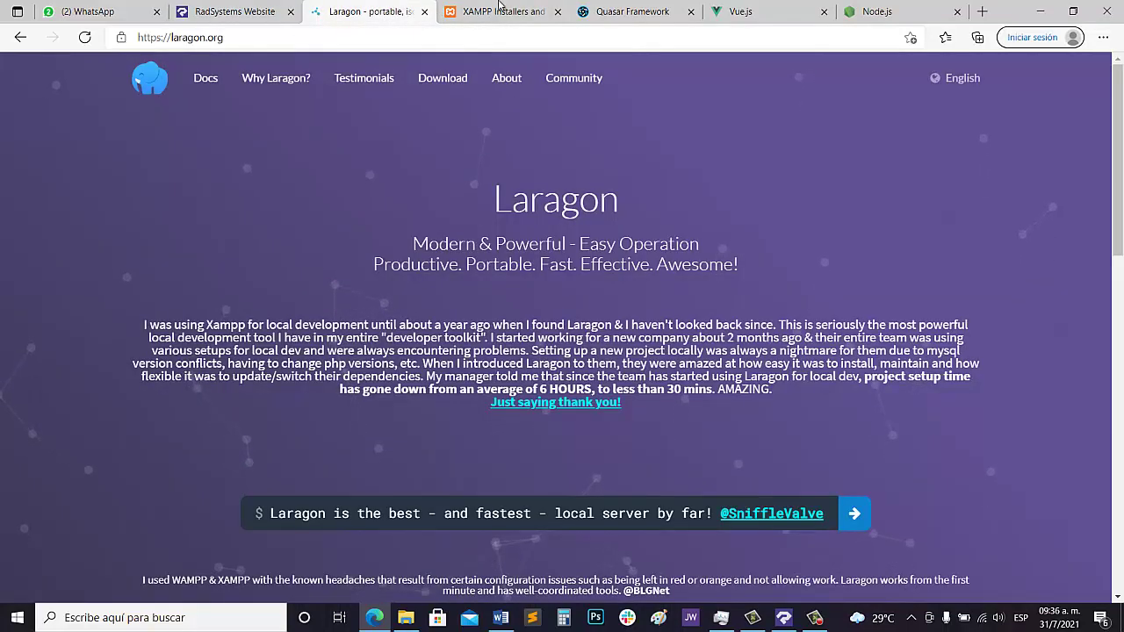
click(498, 10)
key(ctrl+shift+Tab)
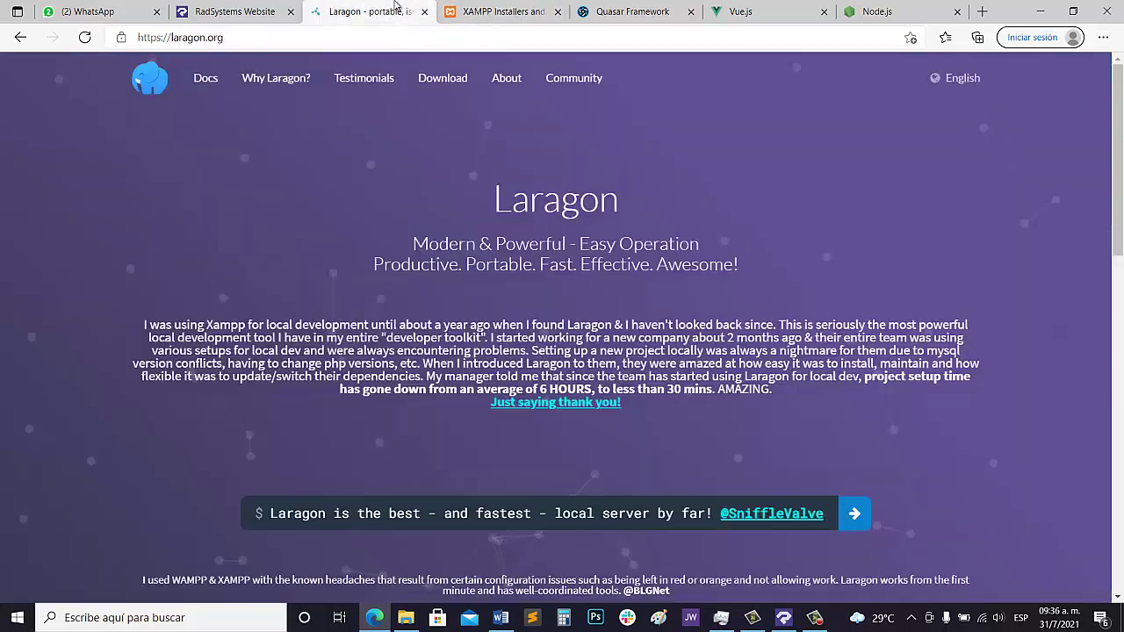
click(490, 13)
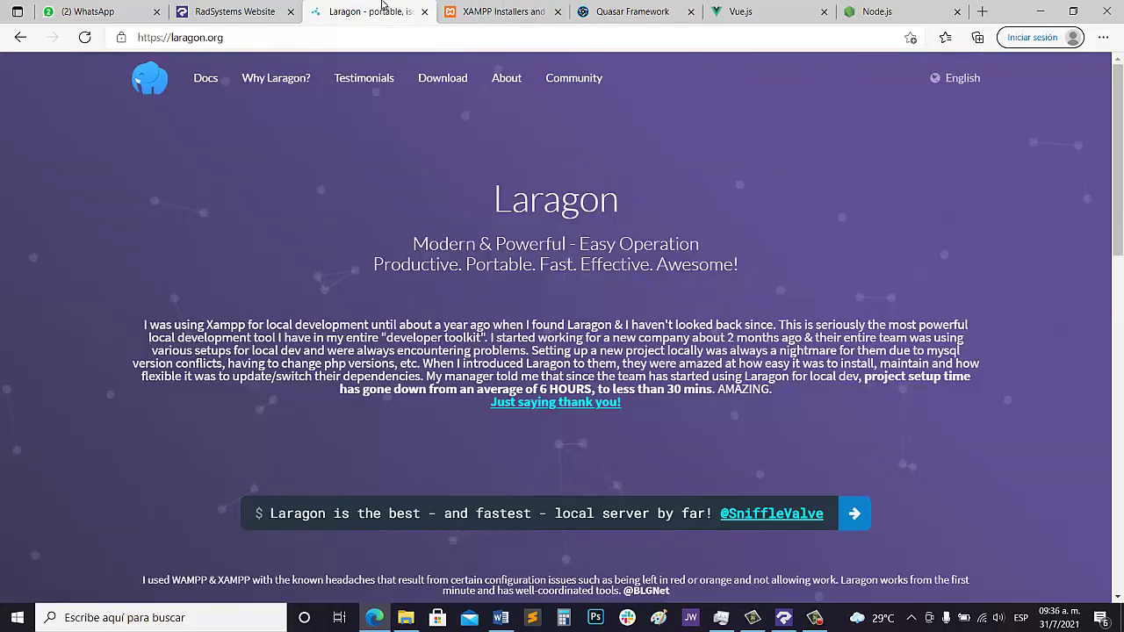
click(389, 11)
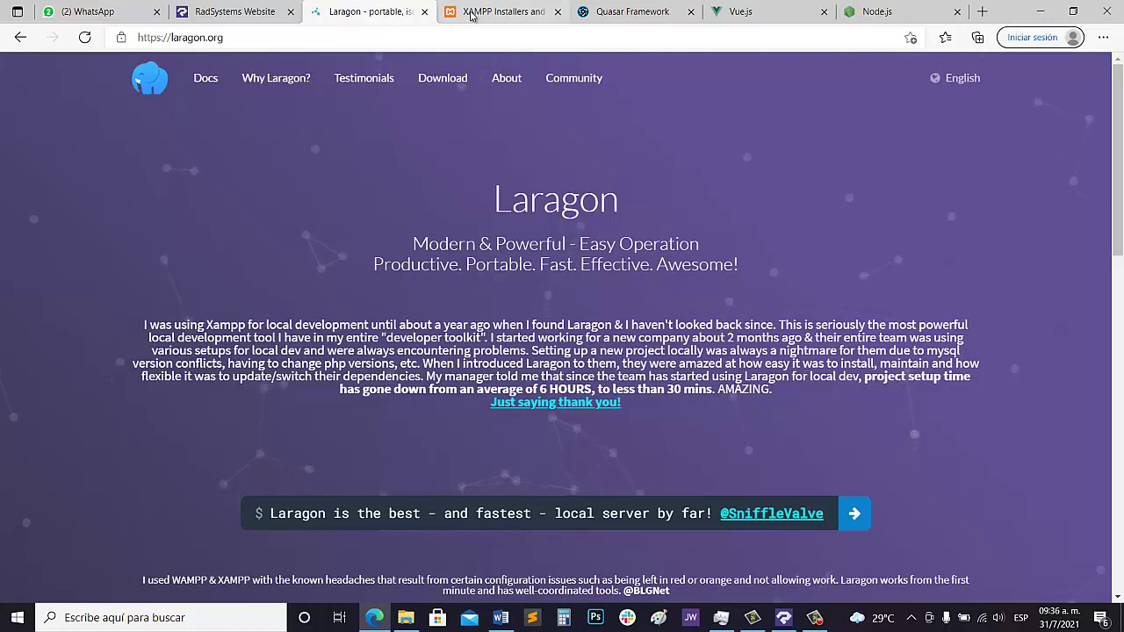
double_click(569, 200)
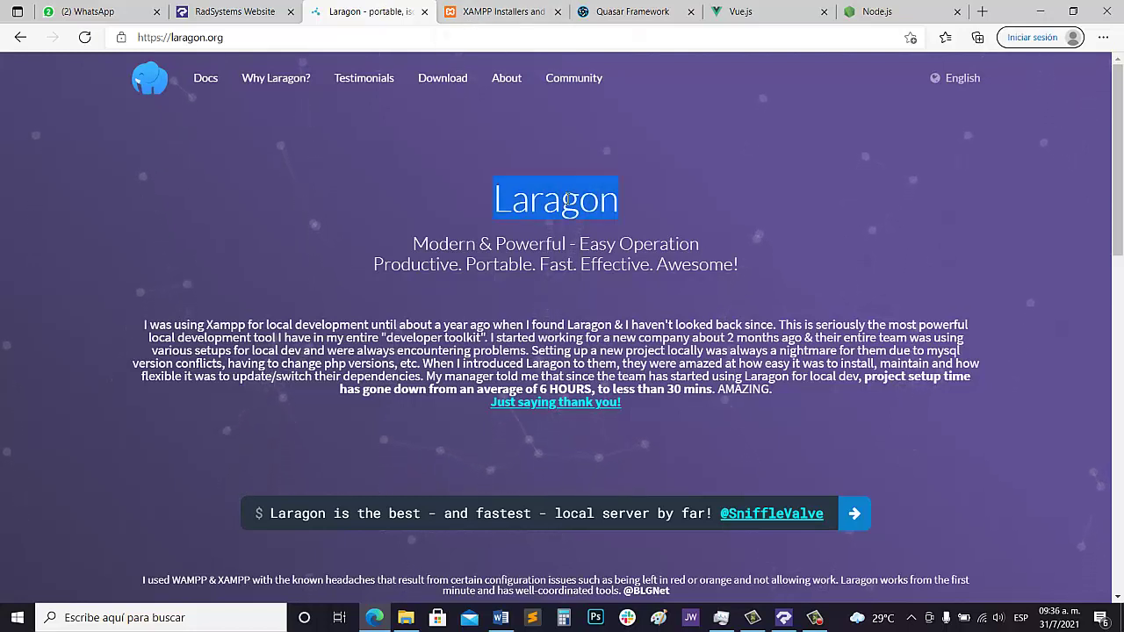
click(508, 205)
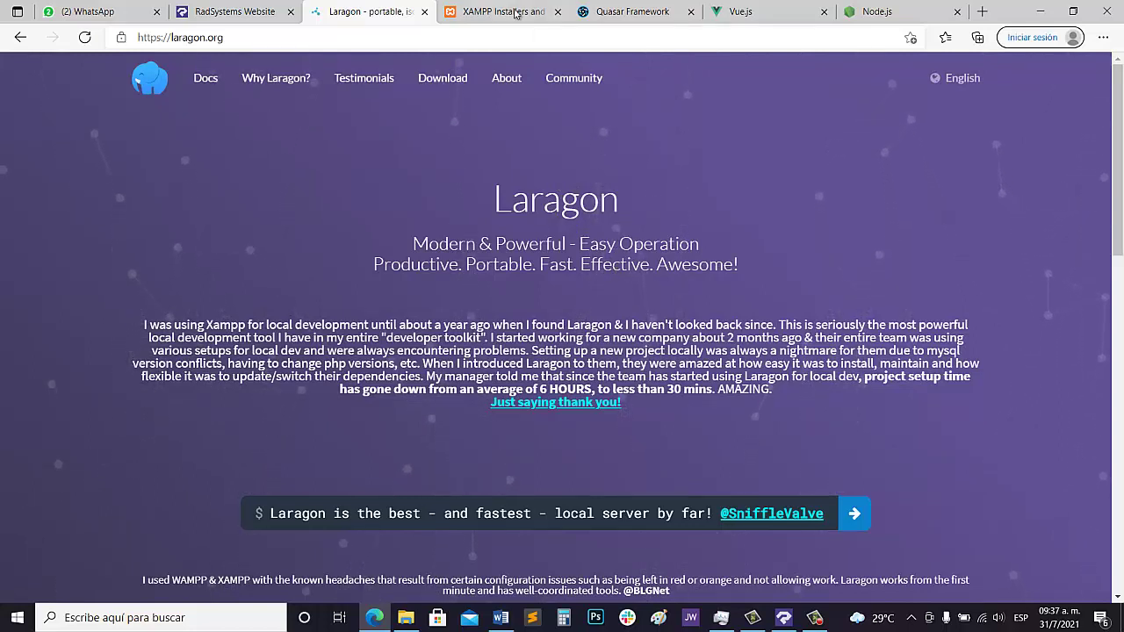
Compare the XAMPP and Laragon home pages as local server options, finishing on the Laragon site.
click(517, 13)
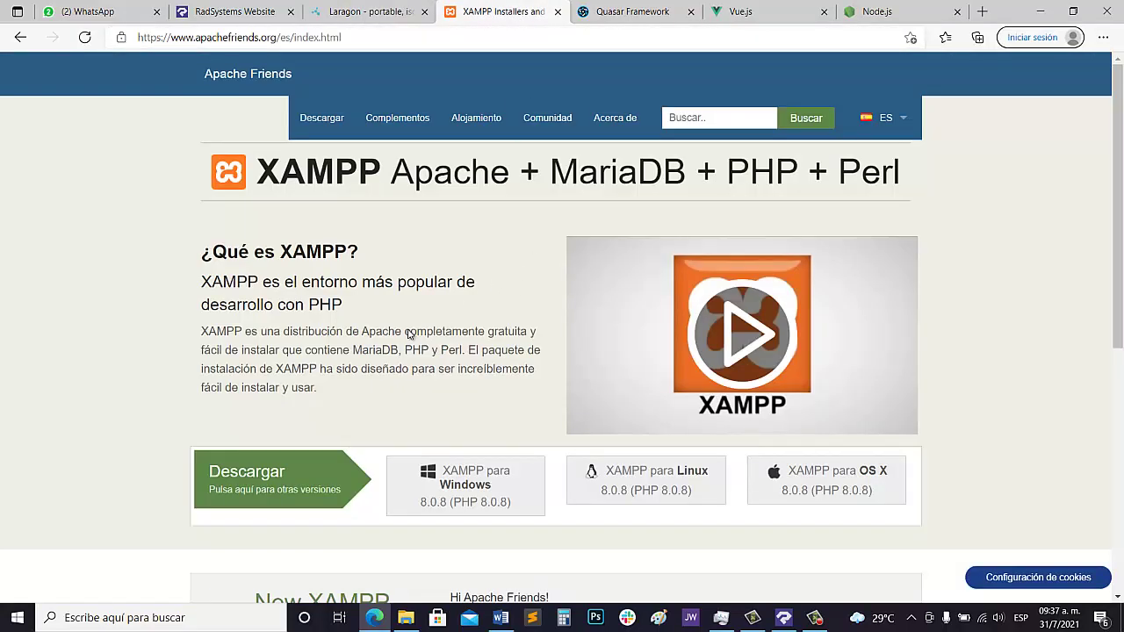
click(397, 9)
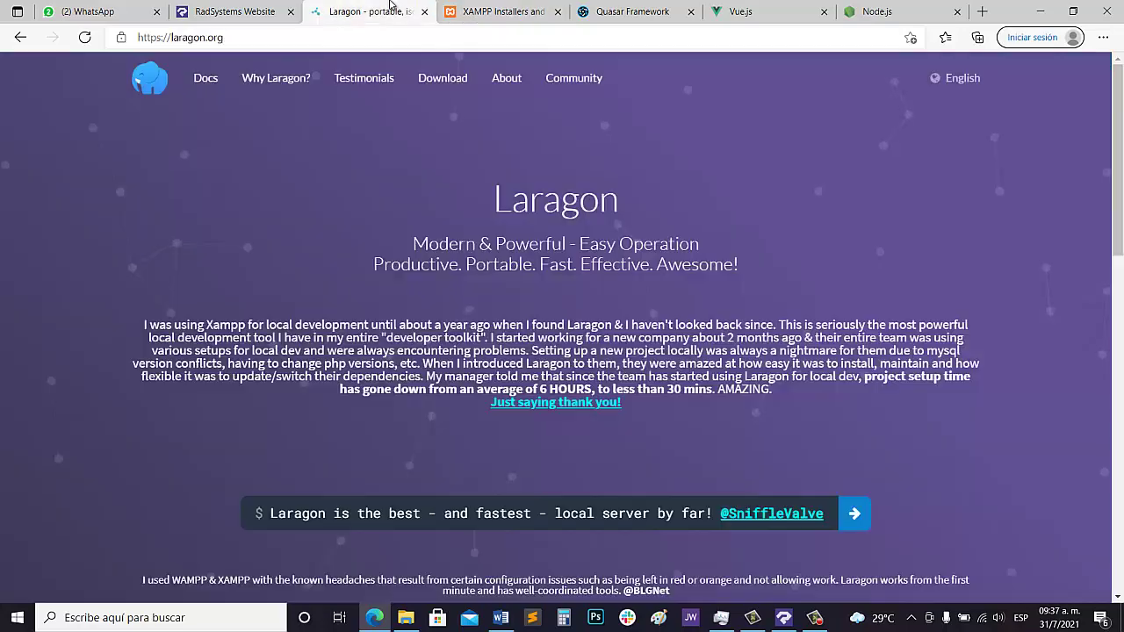
click(496, 11)
click(400, 8)
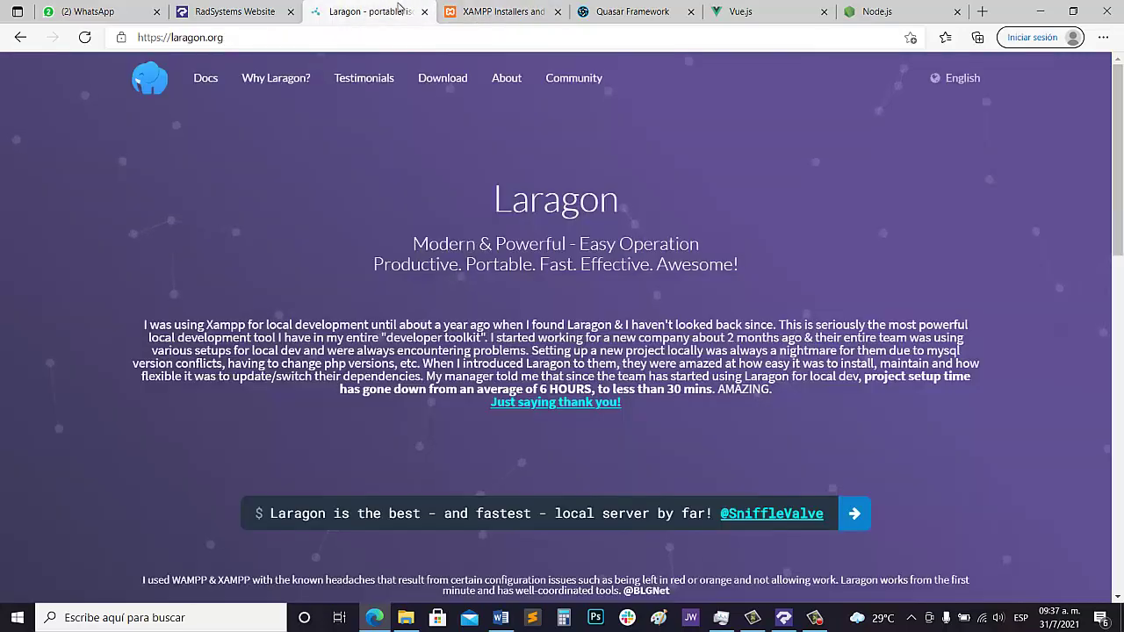
click(459, 11)
click(420, 8)
click(465, 12)
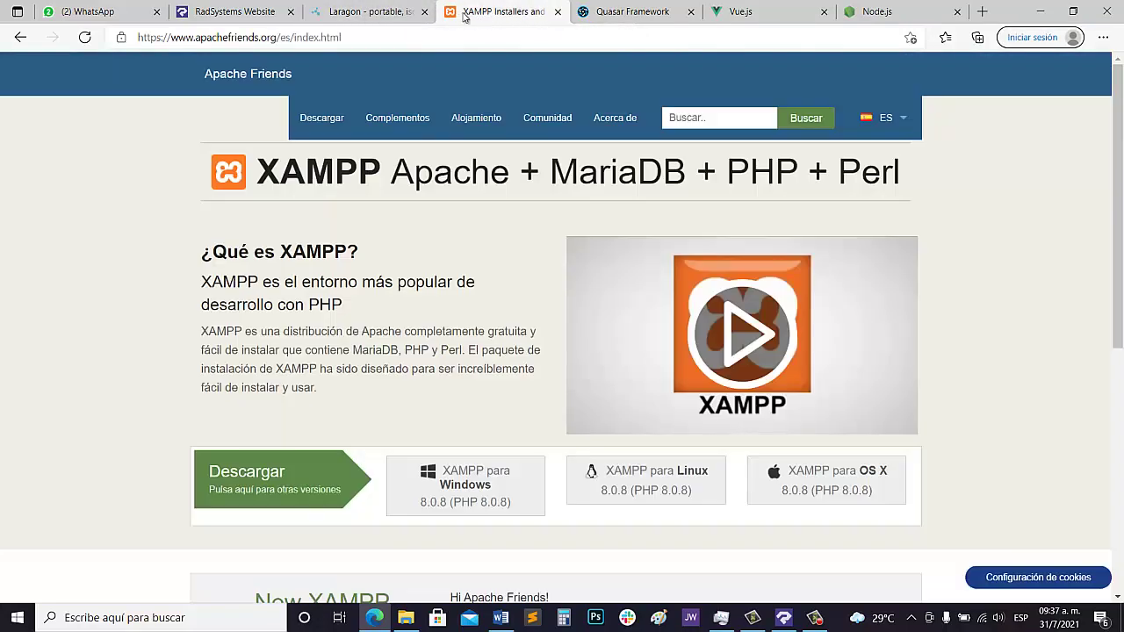
click(416, 12)
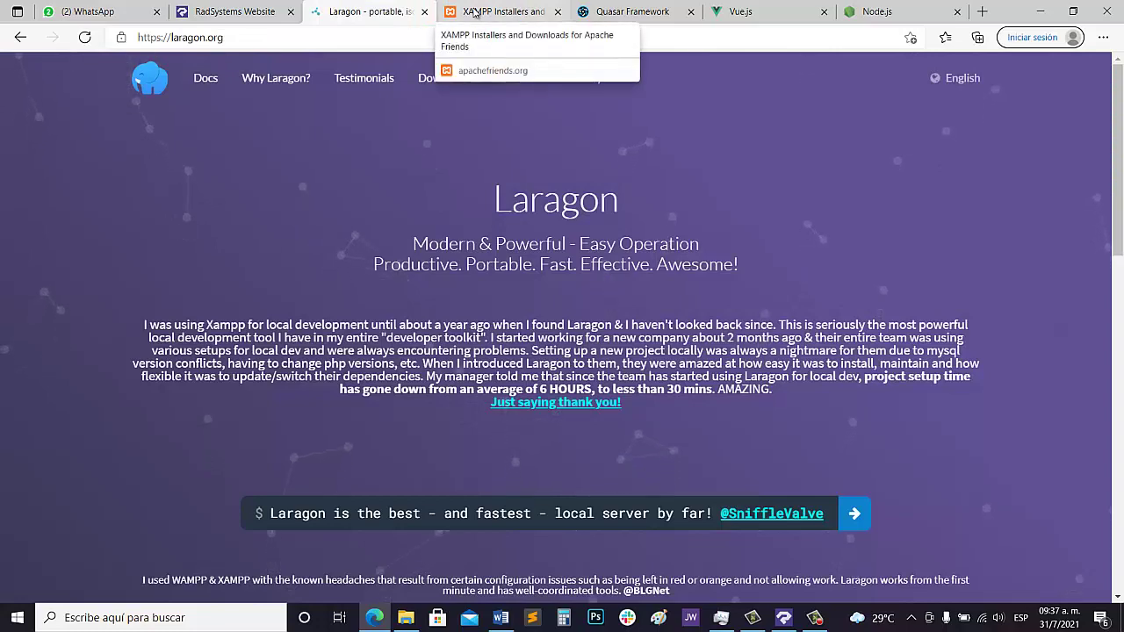
click(470, 13)
click(380, 7)
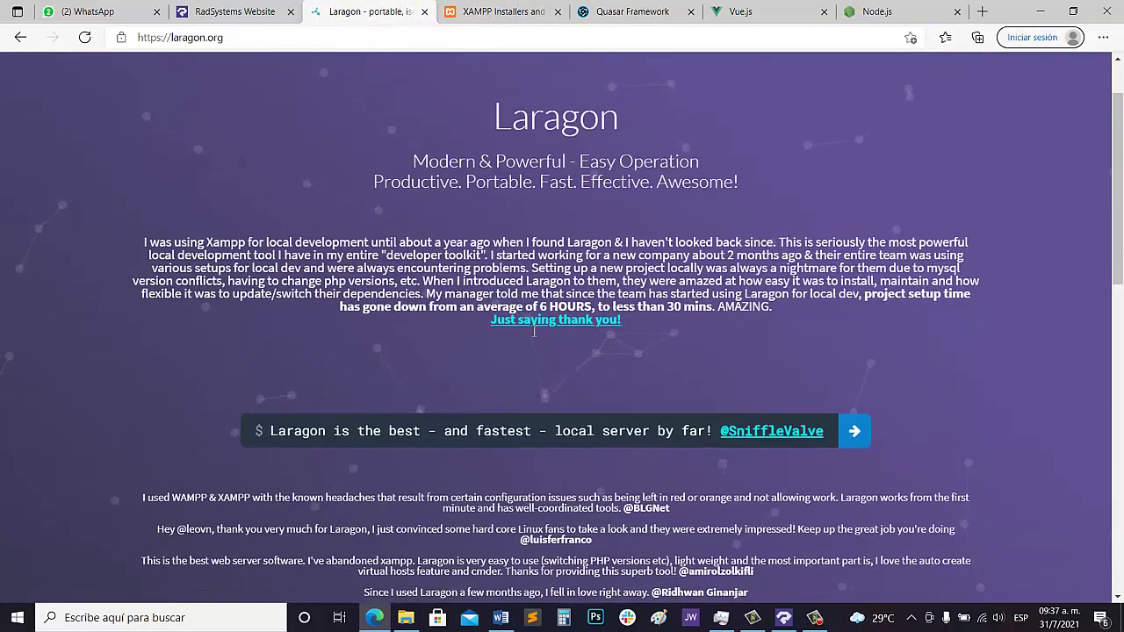
click(486, 14)
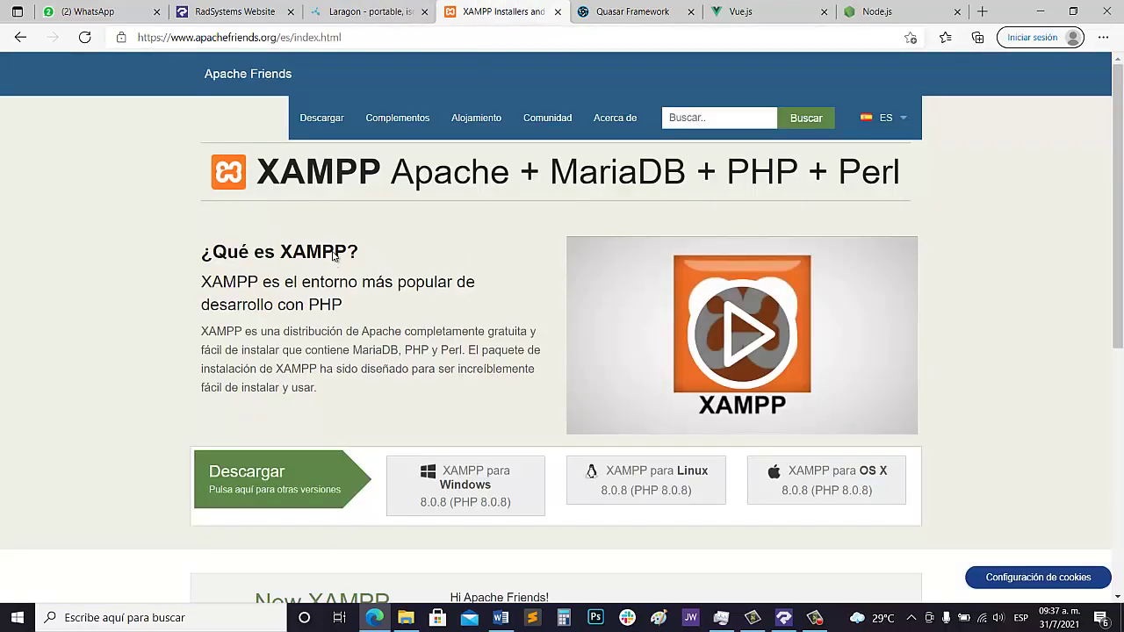
click(373, 11)
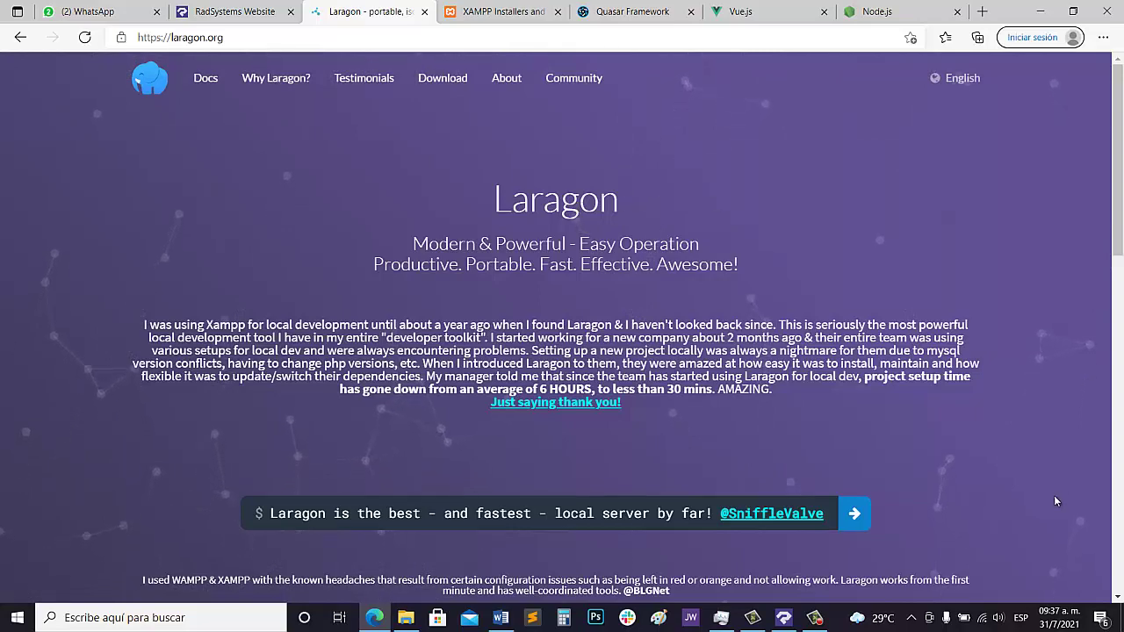
Launch Laragon from the desktop and start all of its services.
key(super+d)
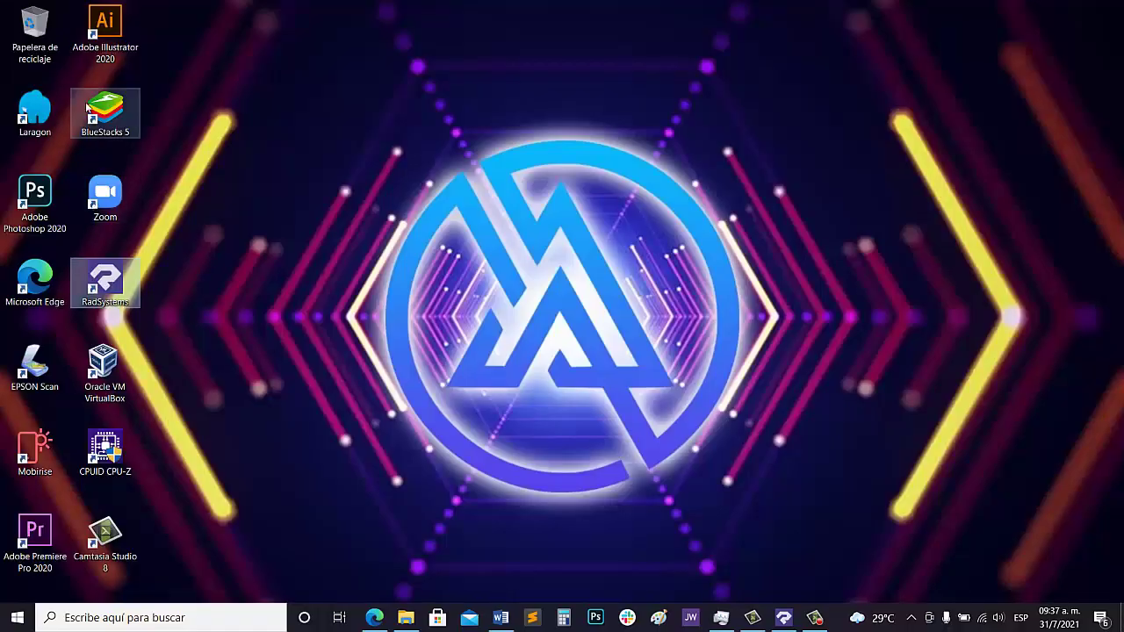
click(41, 118)
double_click(41, 118)
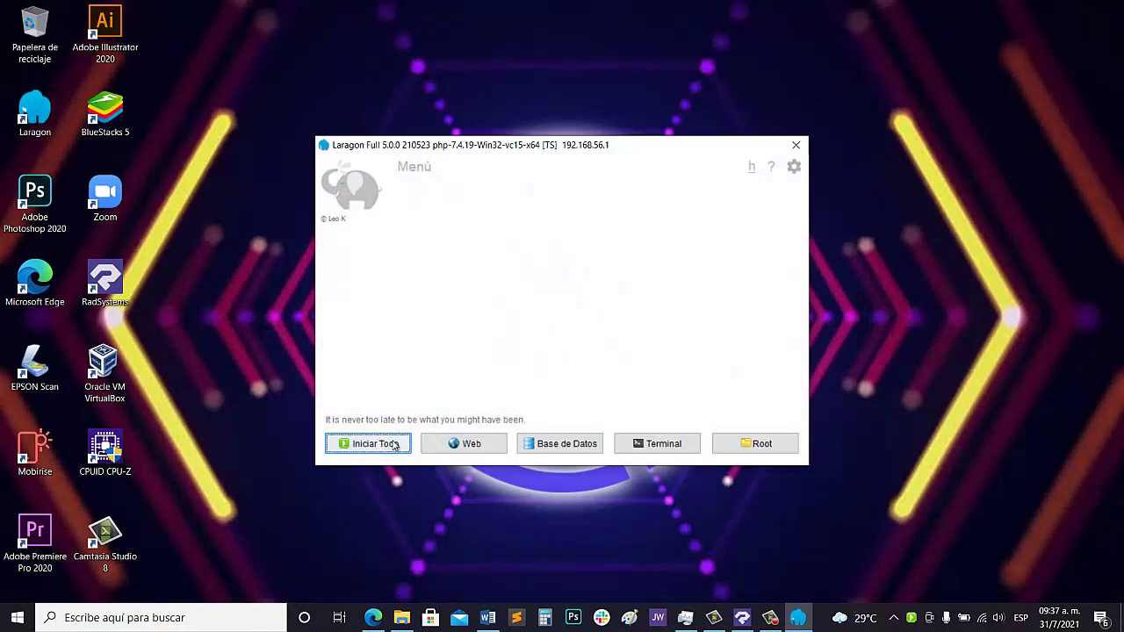
click(394, 446)
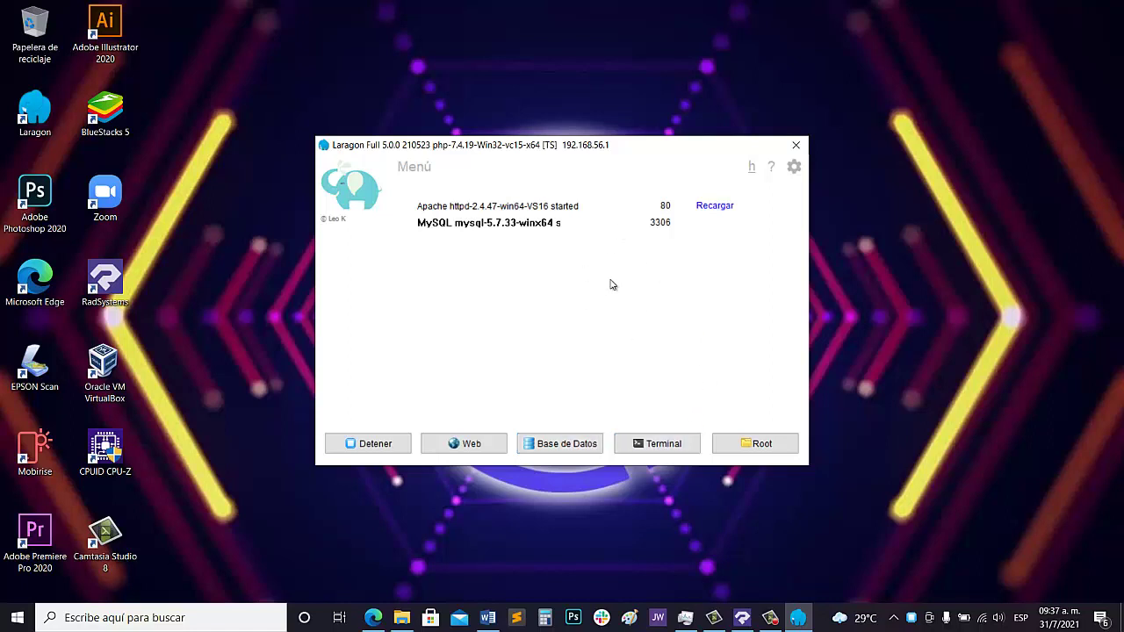
Look through Laragon's options for the PHP version, the www projects and the Node.js version.
click(431, 169)
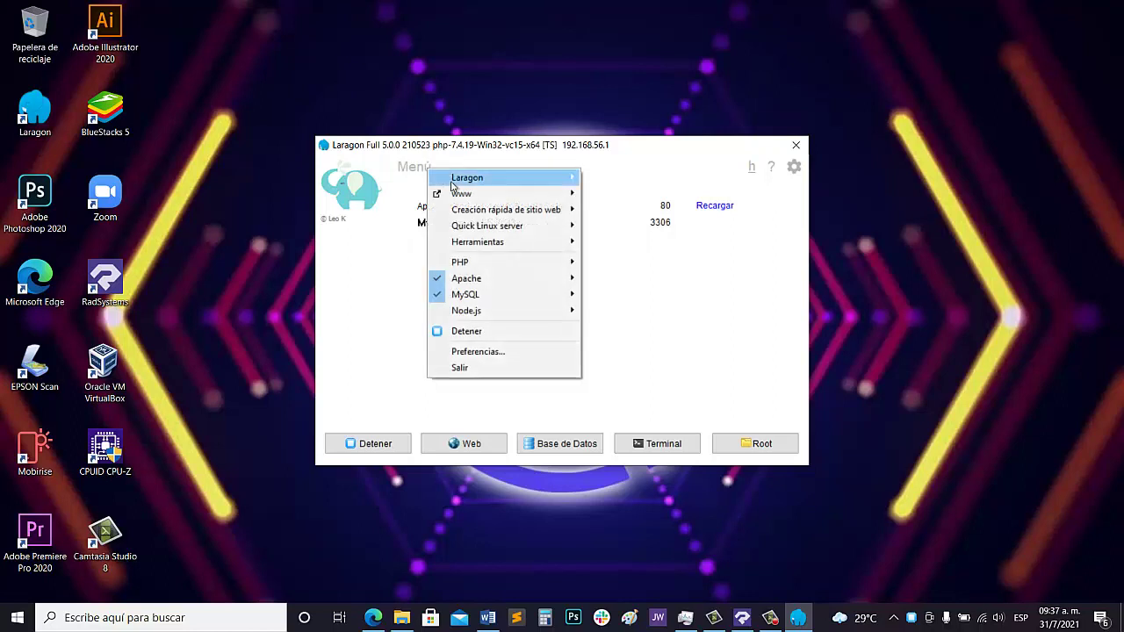
mouse_move(505, 264)
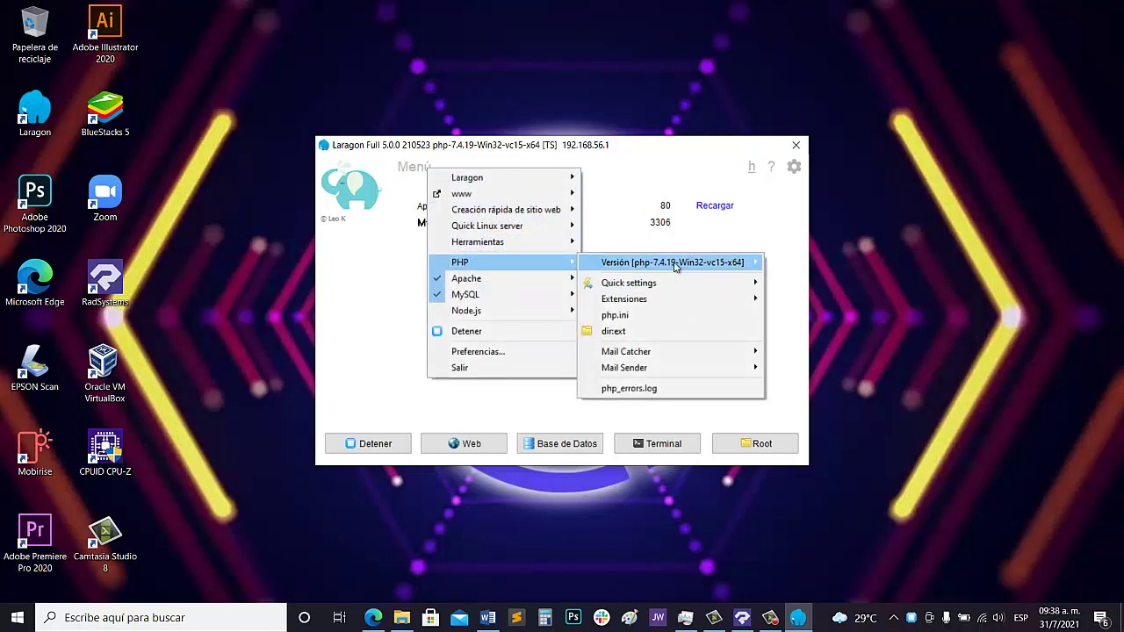
mouse_move(676, 263)
mouse_move(526, 194)
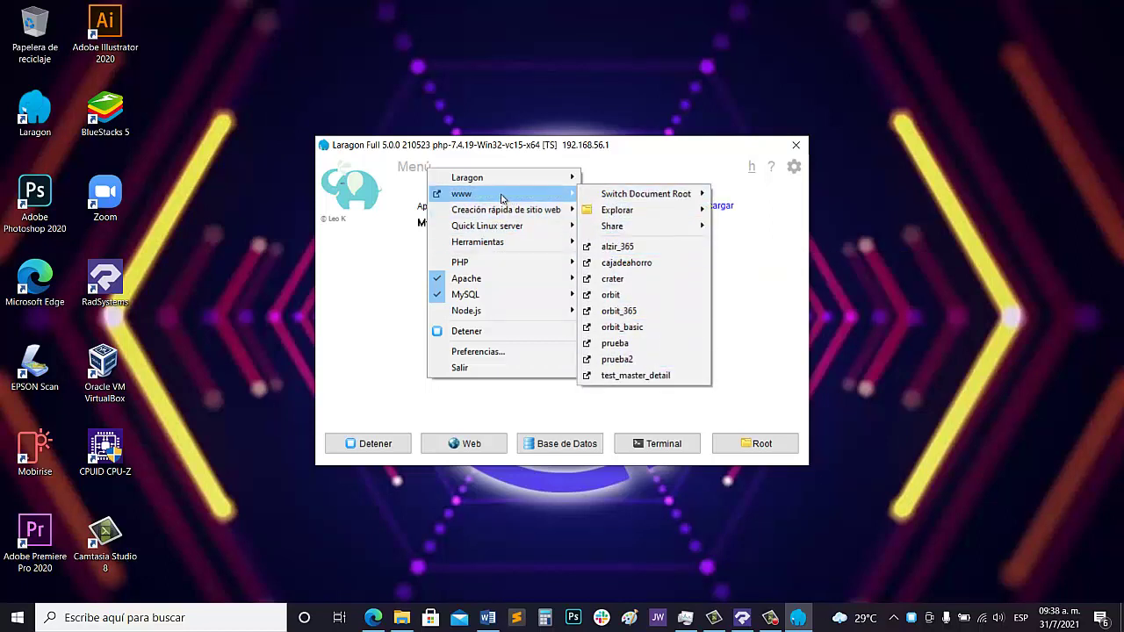
mouse_move(530, 316)
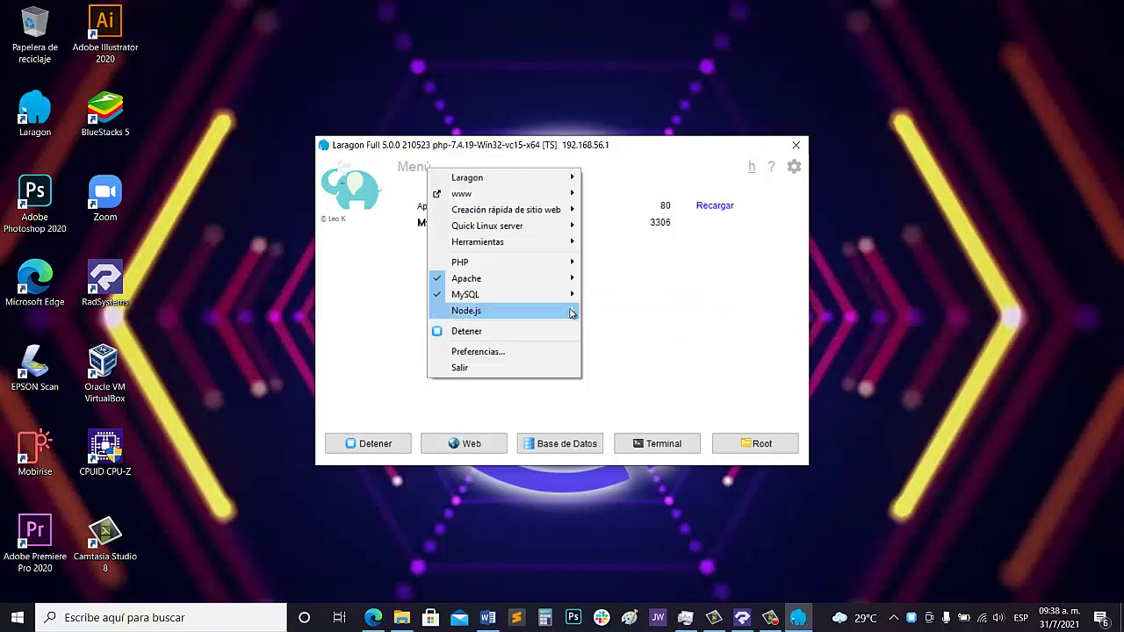
mouse_move(657, 311)
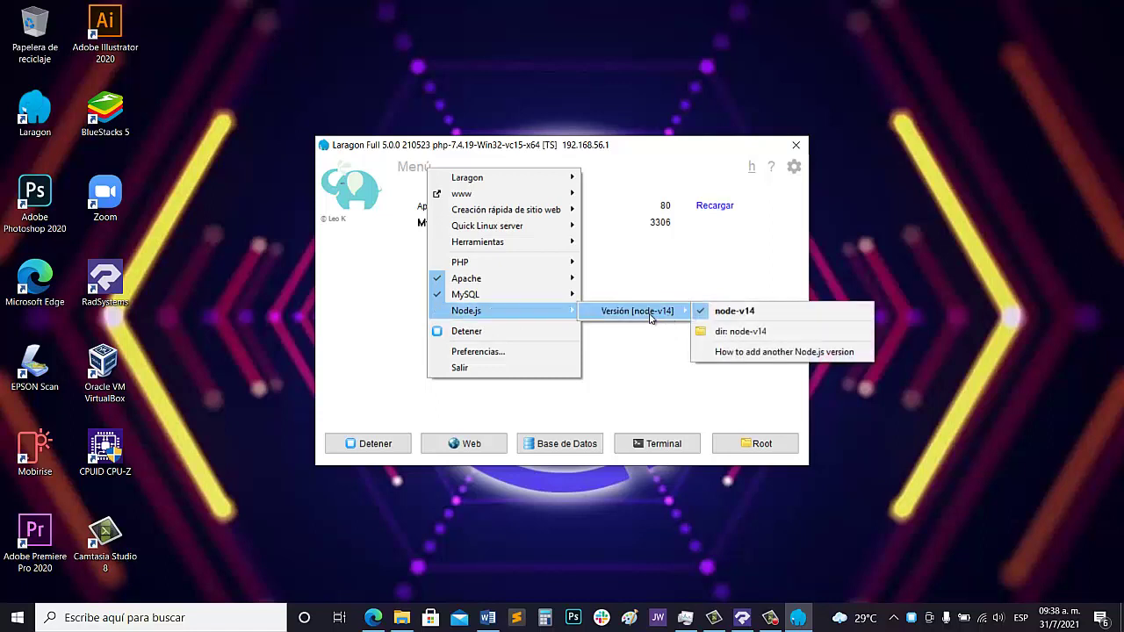
click(613, 355)
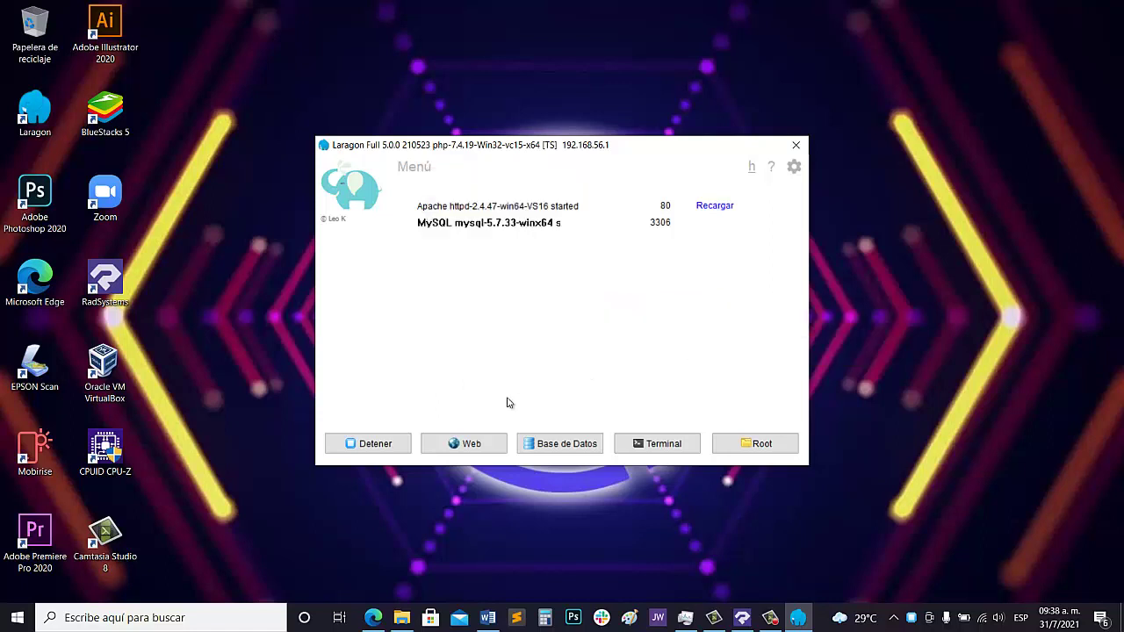
Switch back to Microsoft Edge and view the XAMPP and Laragon websites again as alternative local servers.
click(373, 618)
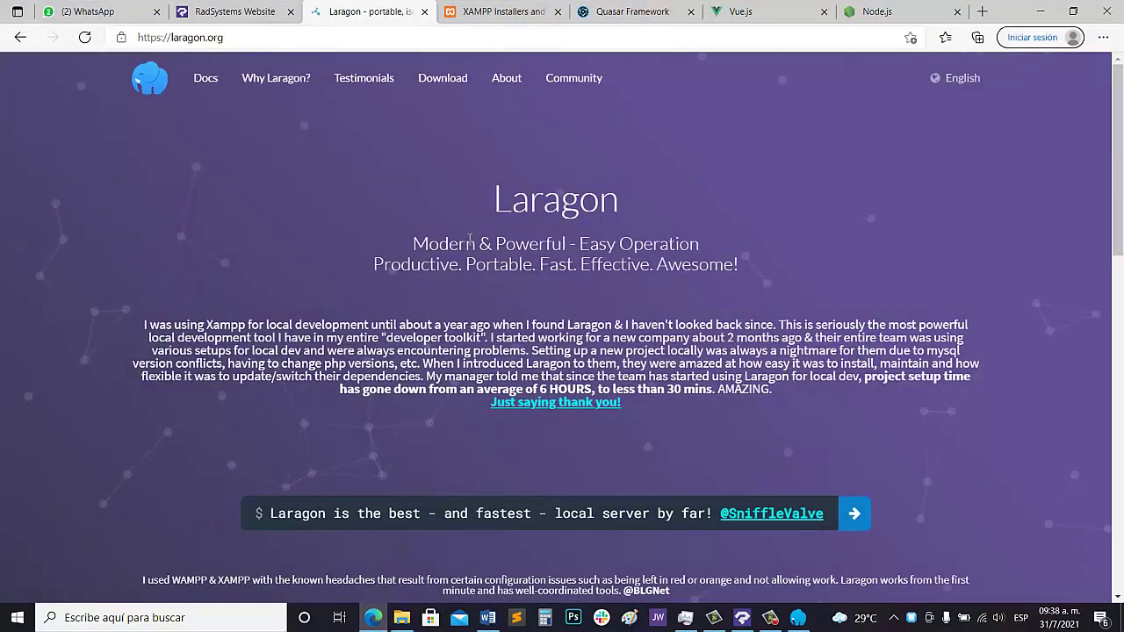
click(475, 12)
click(406, 10)
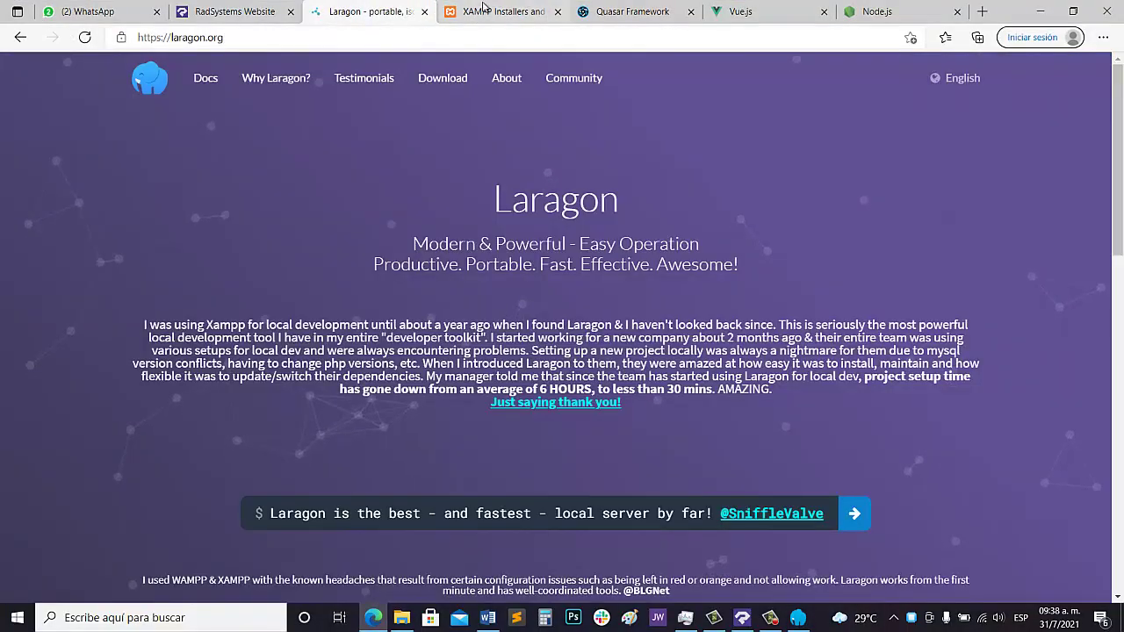
click(457, 12)
click(397, 9)
click(494, 9)
click(415, 11)
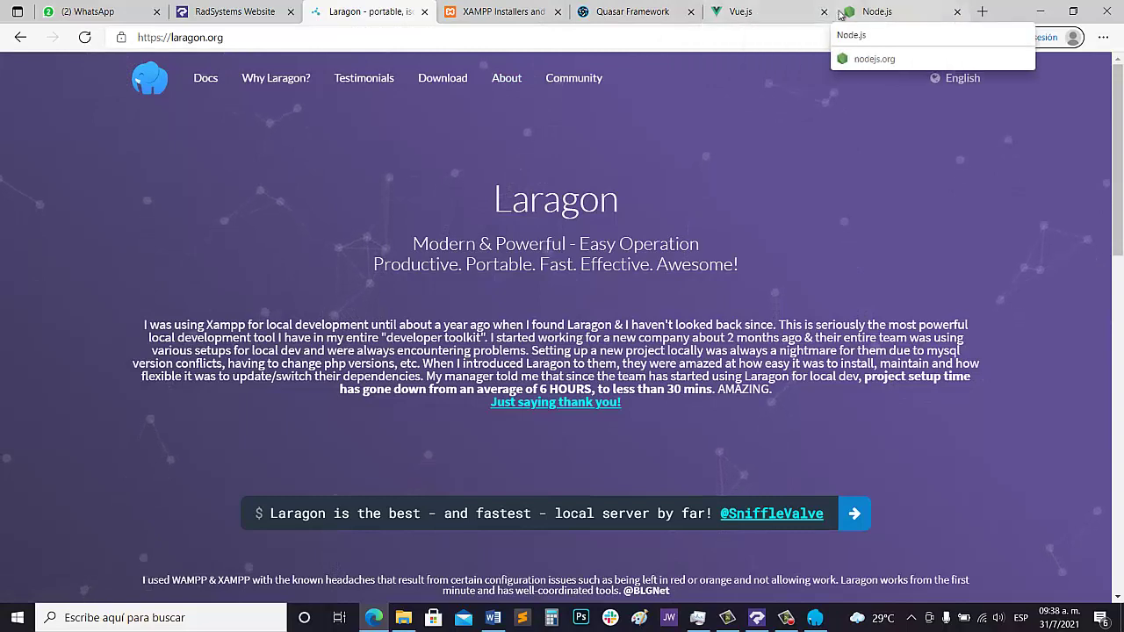
View the Vue.js, Node.js and Quasar Framework websites alongside the project generators offered in RadSystems Studio.
click(790, 12)
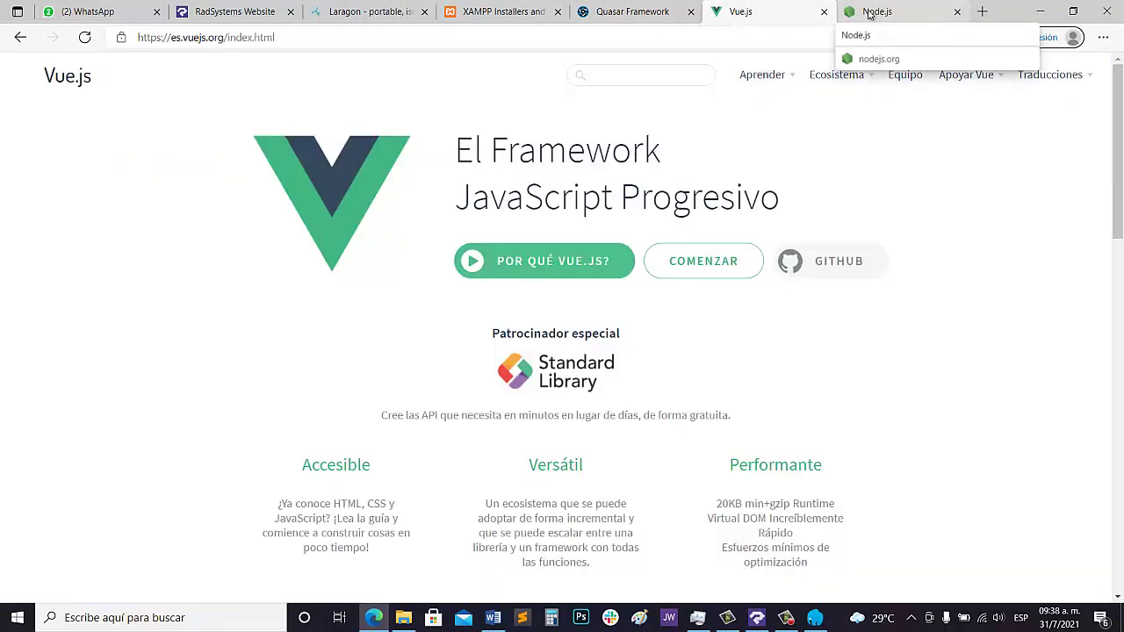
click(757, 617)
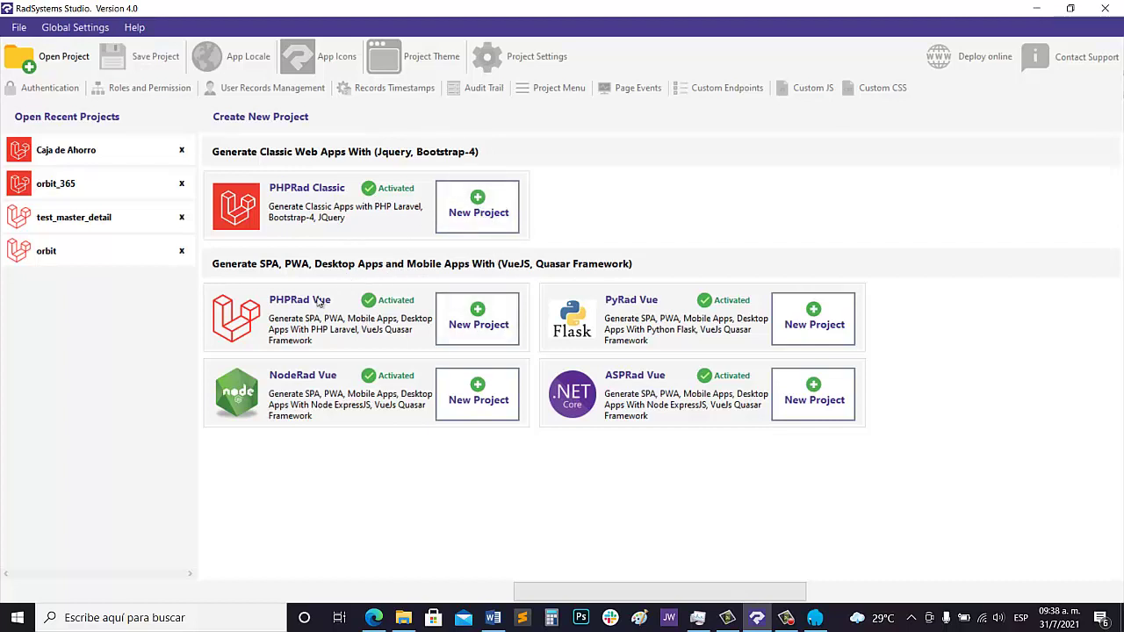
click(374, 618)
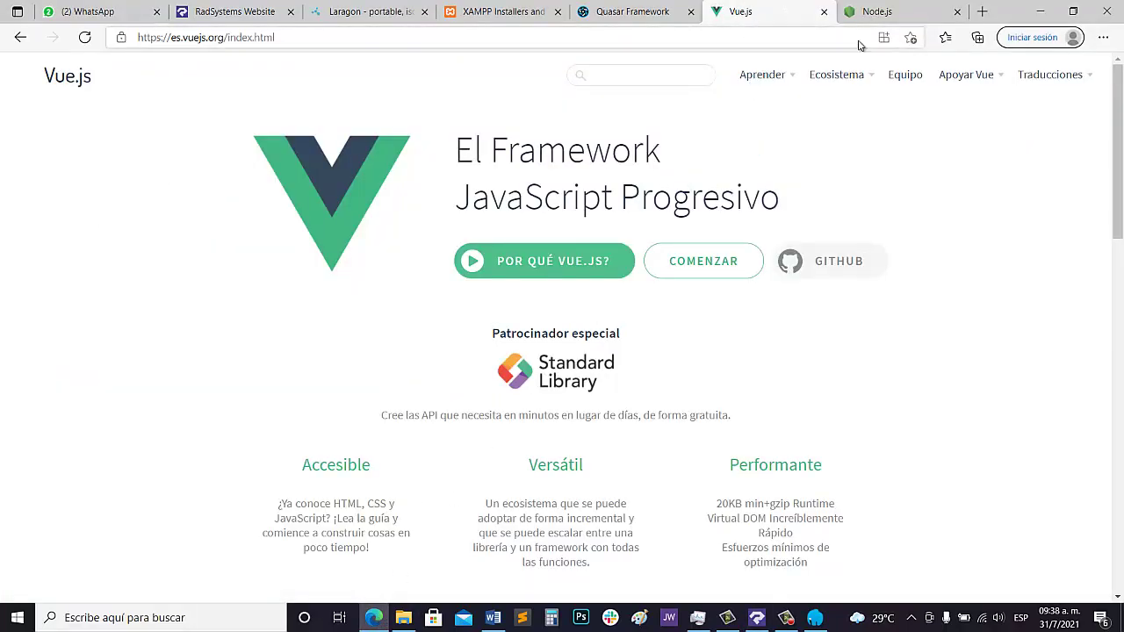
click(878, 12)
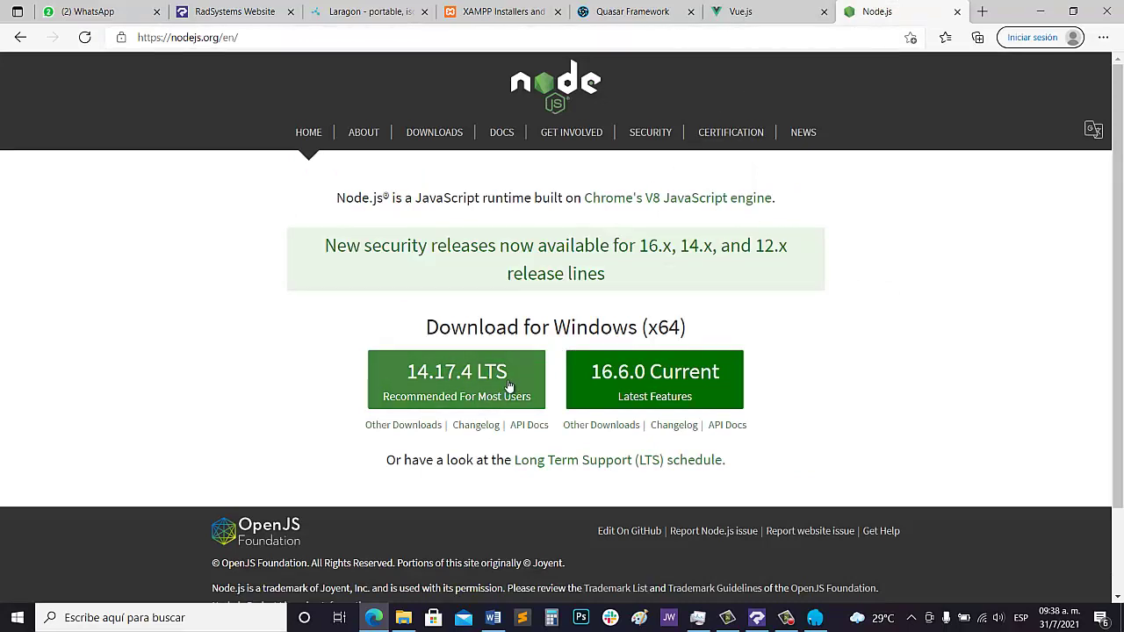
click(660, 13)
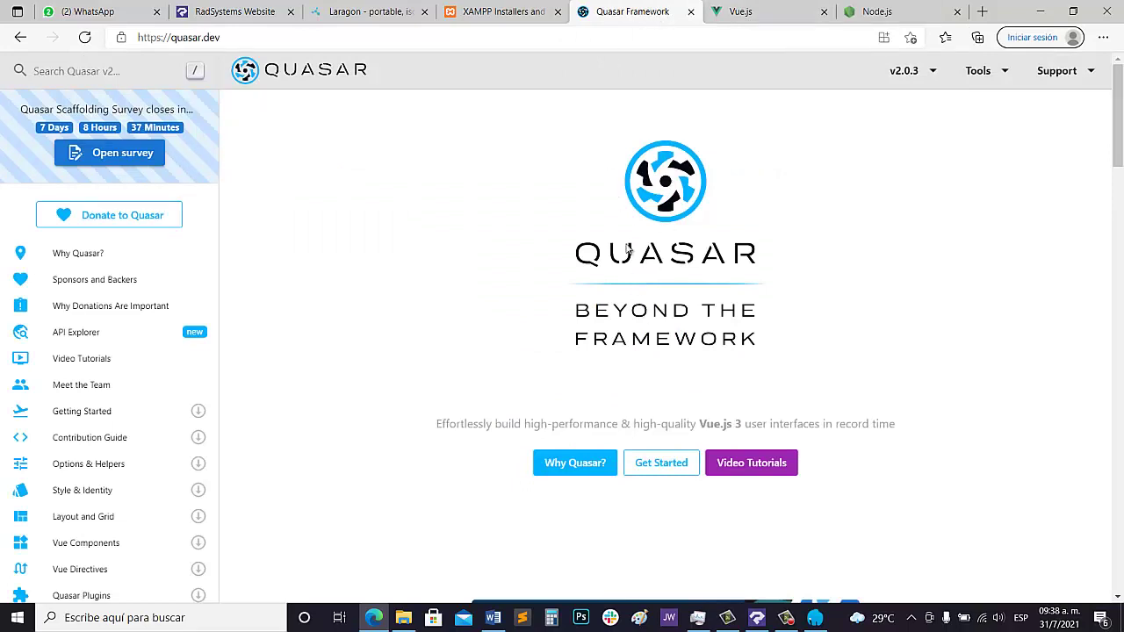
click(757, 619)
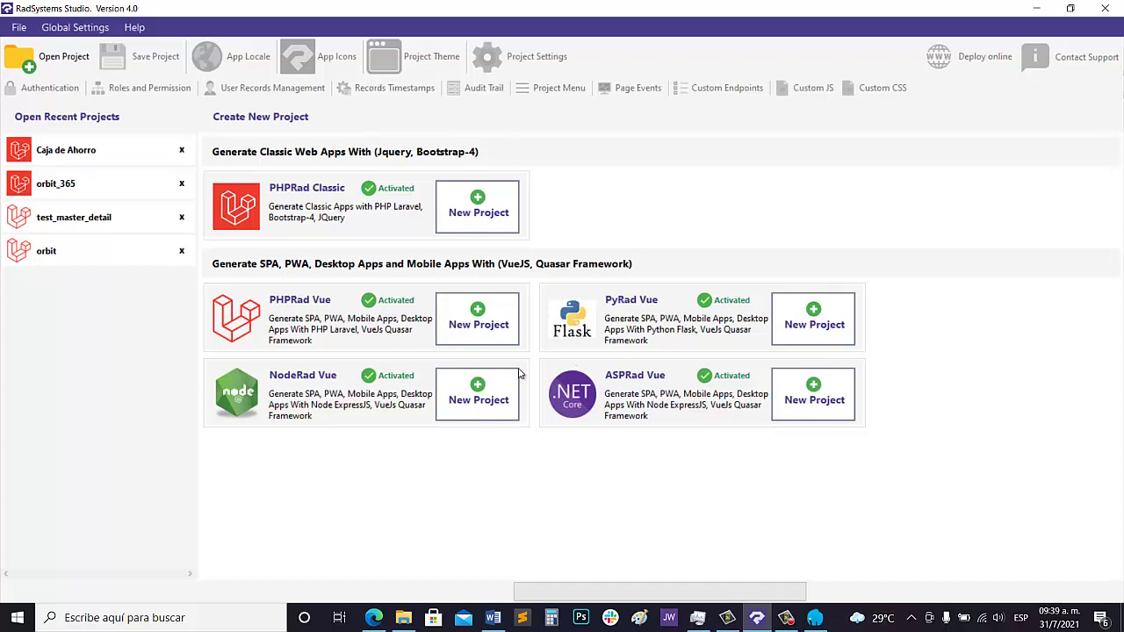
click(374, 618)
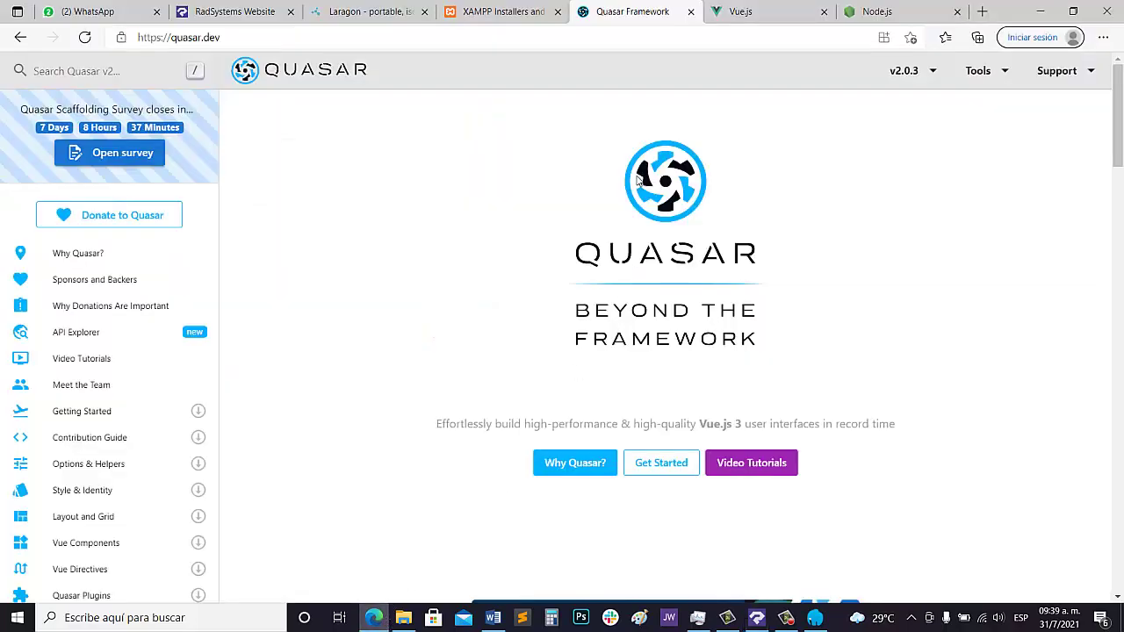
Return to the RadSystems website and view the Download Setup - 4.0 section of its home page.
click(235, 11)
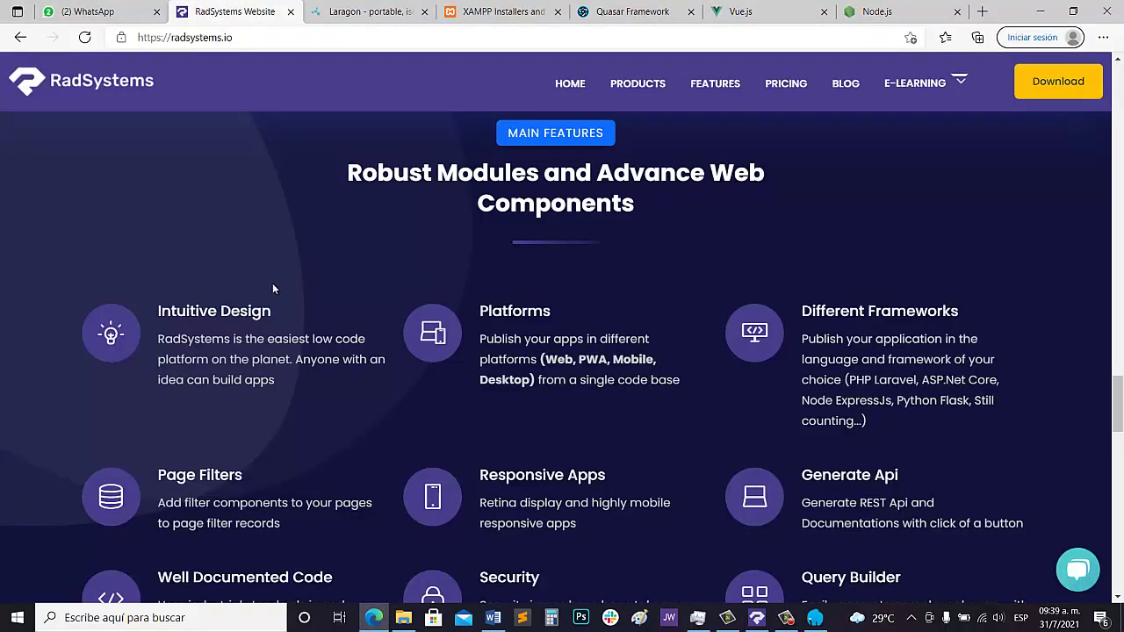
scroll(582, 188, down, 15)
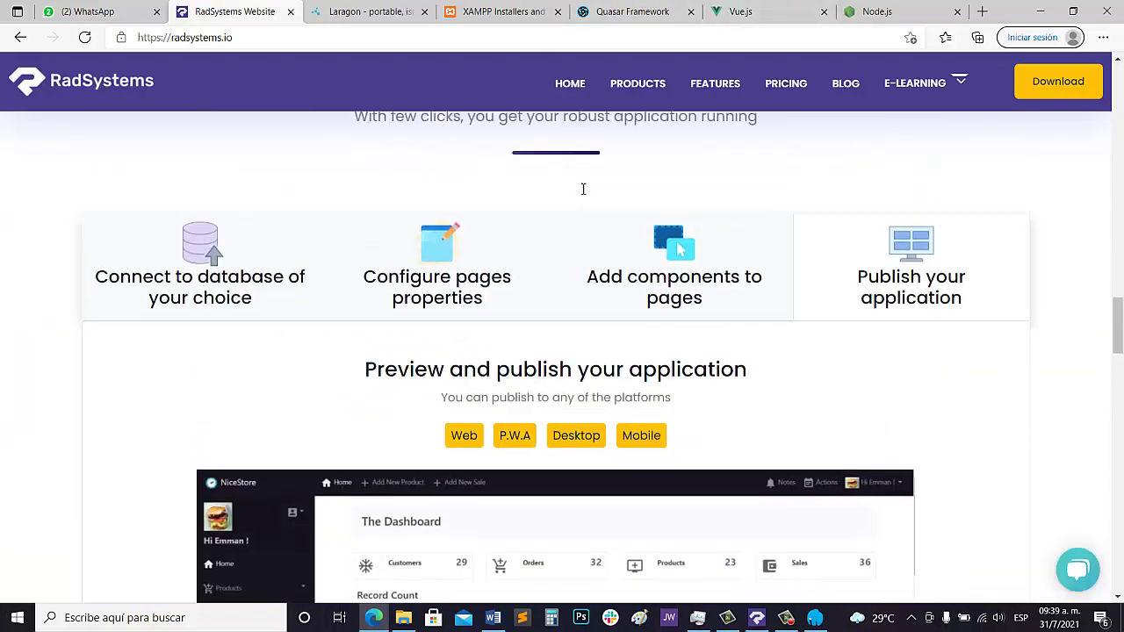
scroll(582, 188, up, 5)
scroll(582, 188, up, 10)
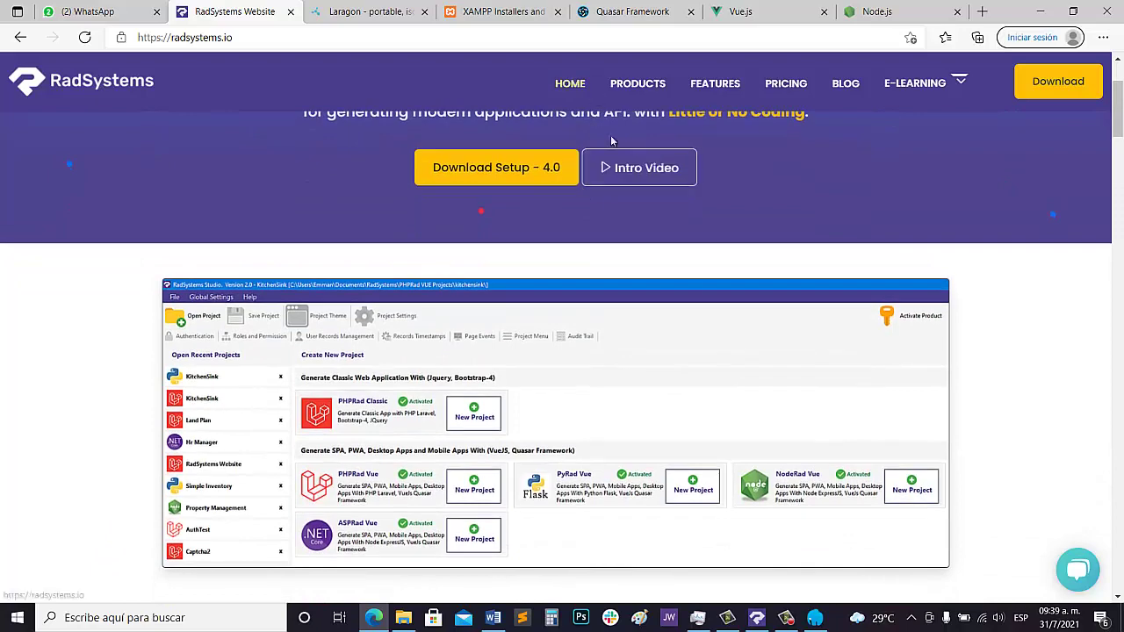
scroll(563, 171, up, 1)
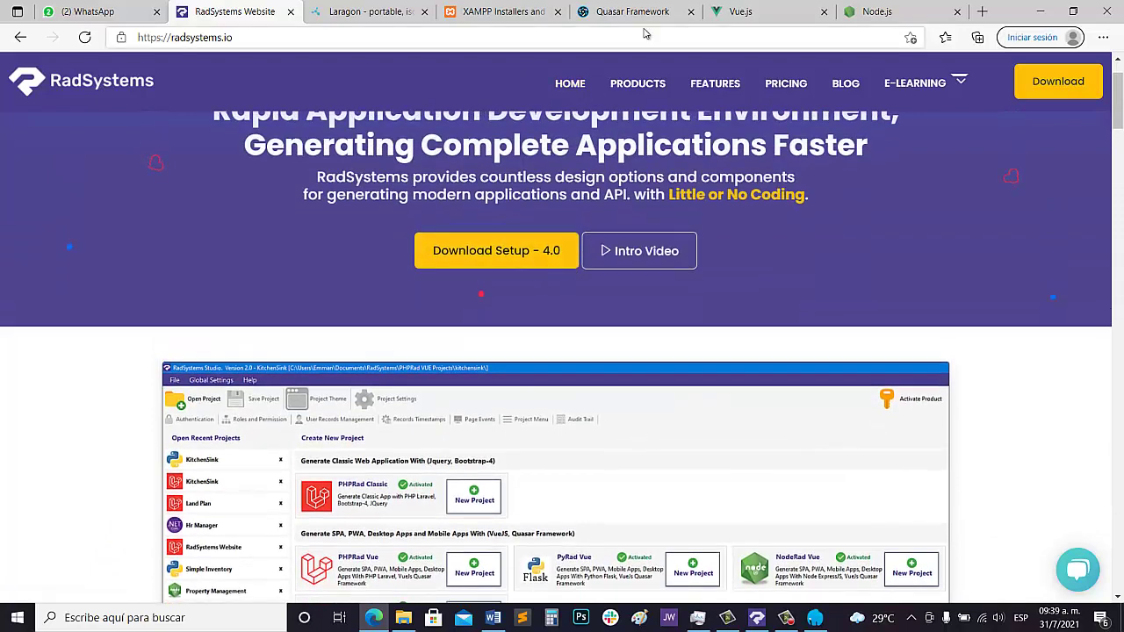
Review the Node.js download page, the RadSystems home page and the Laragon window as the tools required.
click(878, 11)
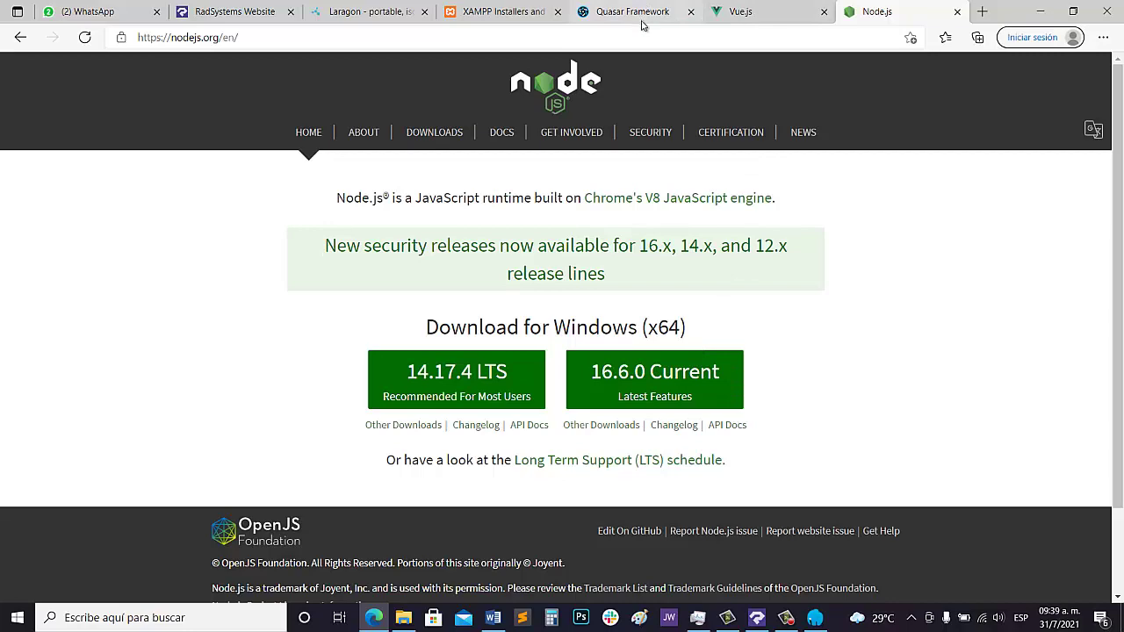
click(251, 14)
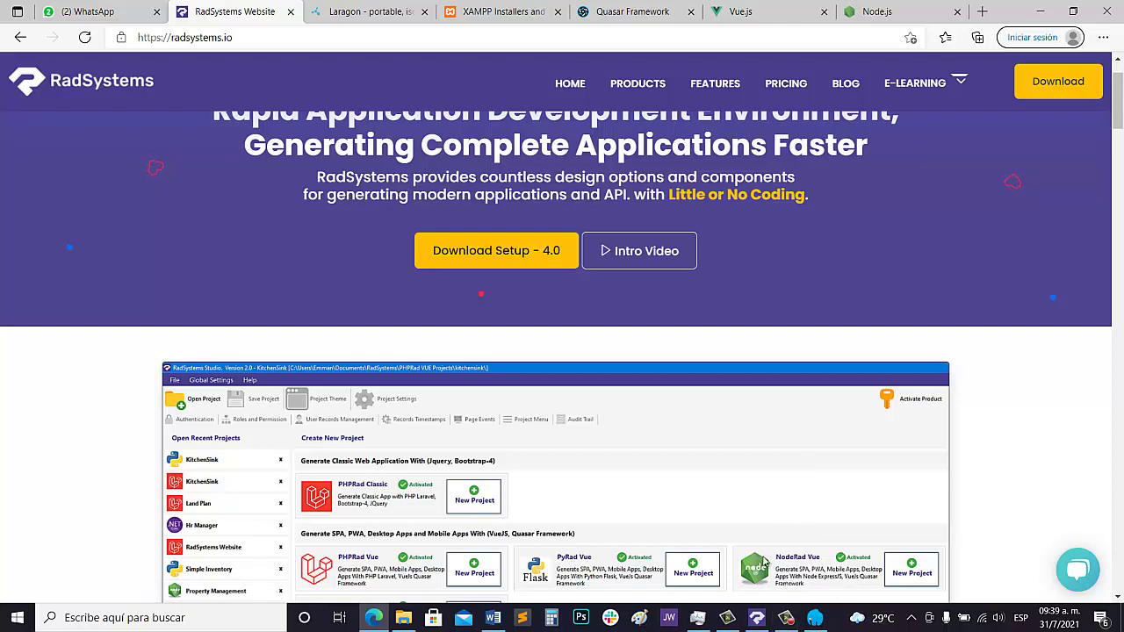
click(816, 620)
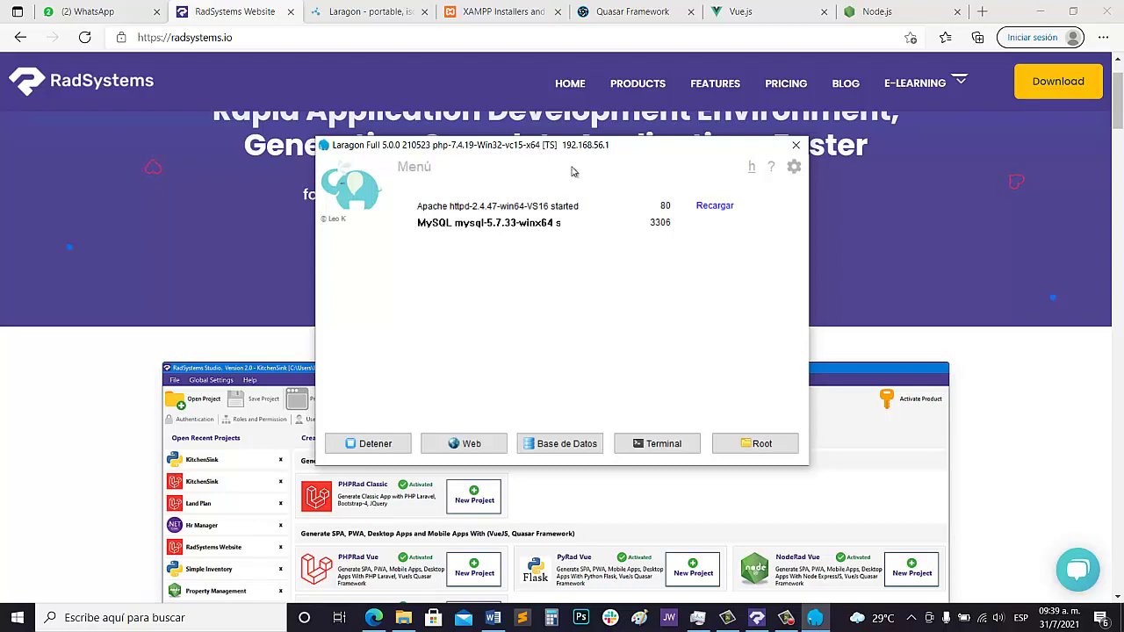
click(891, 16)
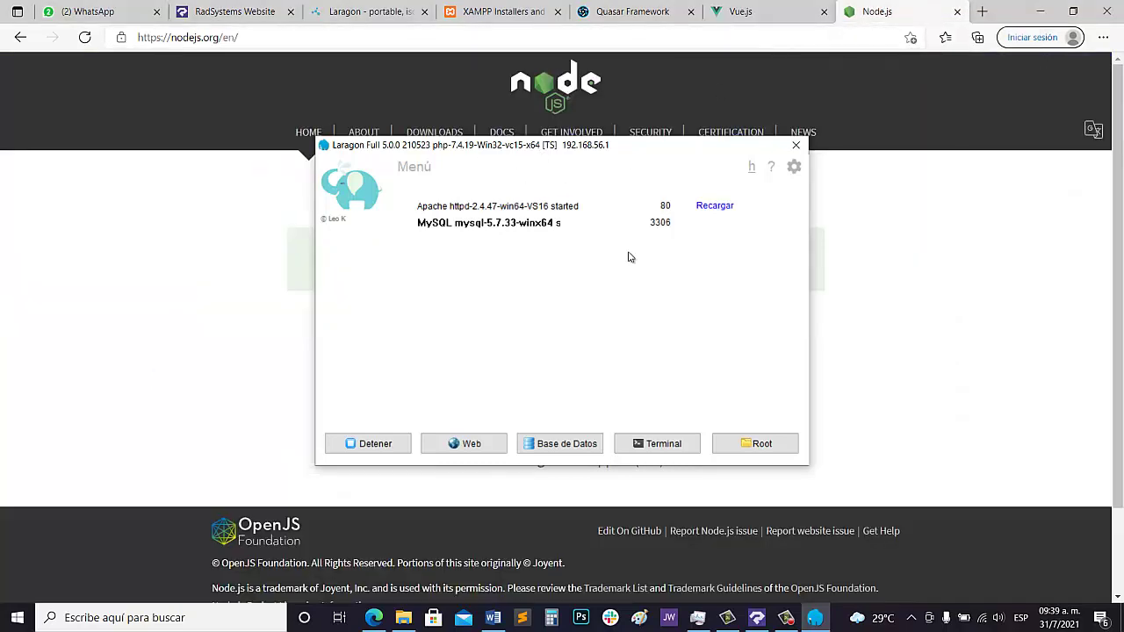
View the Node.js home page and the project generators in RadSystems Studio, and return to Microsoft Edge.
click(142, 268)
triple_click(526, 267)
click(654, 283)
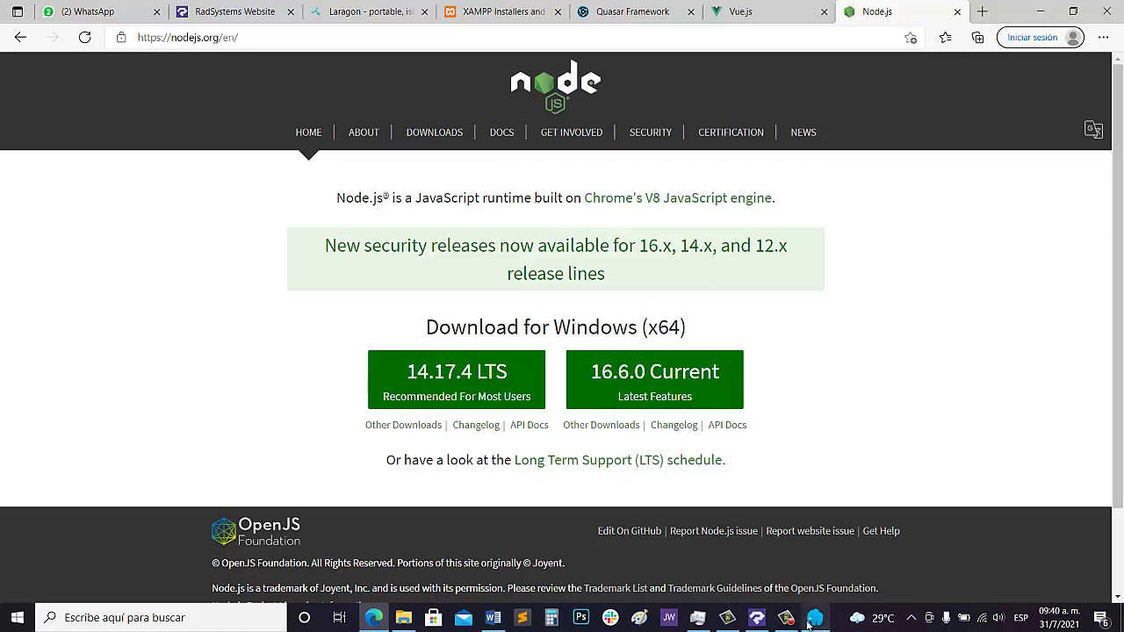
click(757, 619)
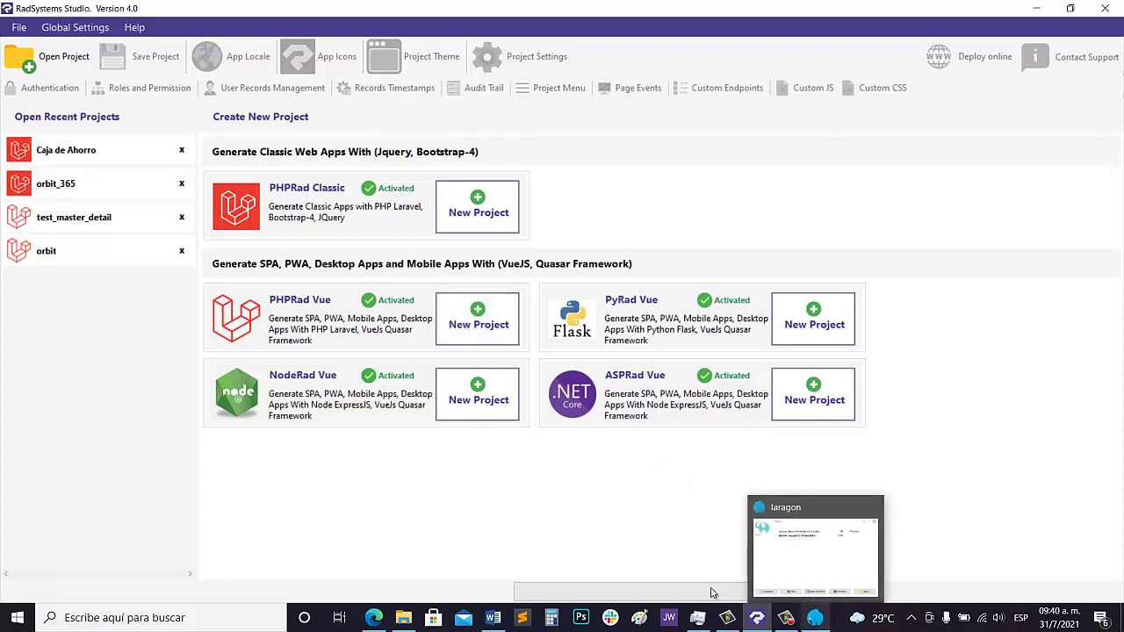
click(381, 618)
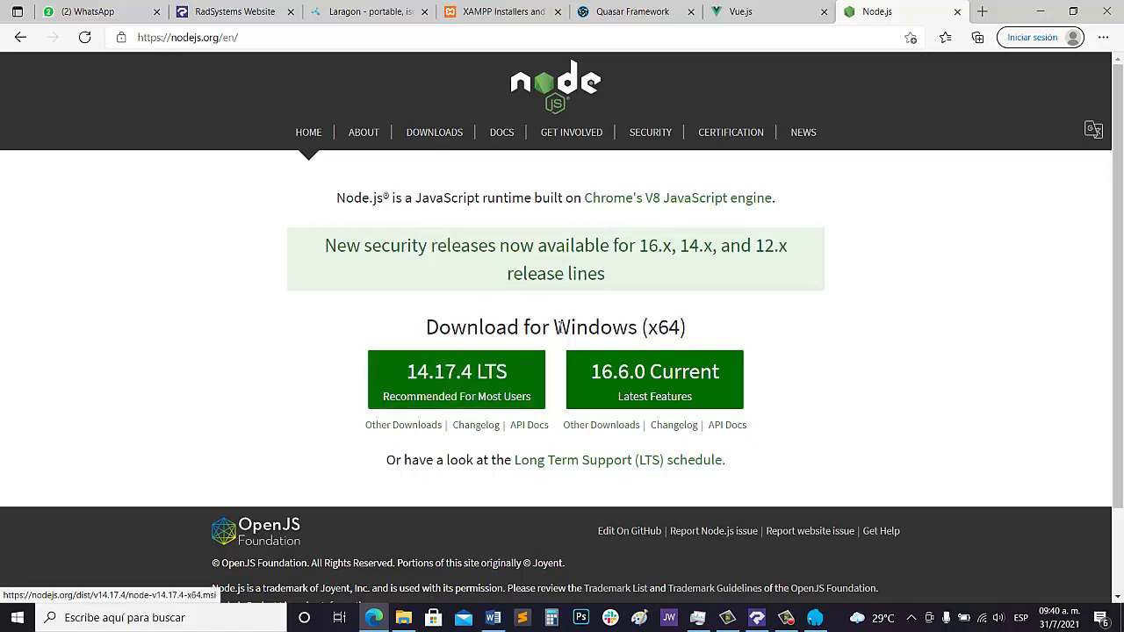
Download the RadSystems 4.0 setup from the RadSystems website, entering the e-mail address and agreeing to the Terms of Service and Privacy Policy.
click(239, 10)
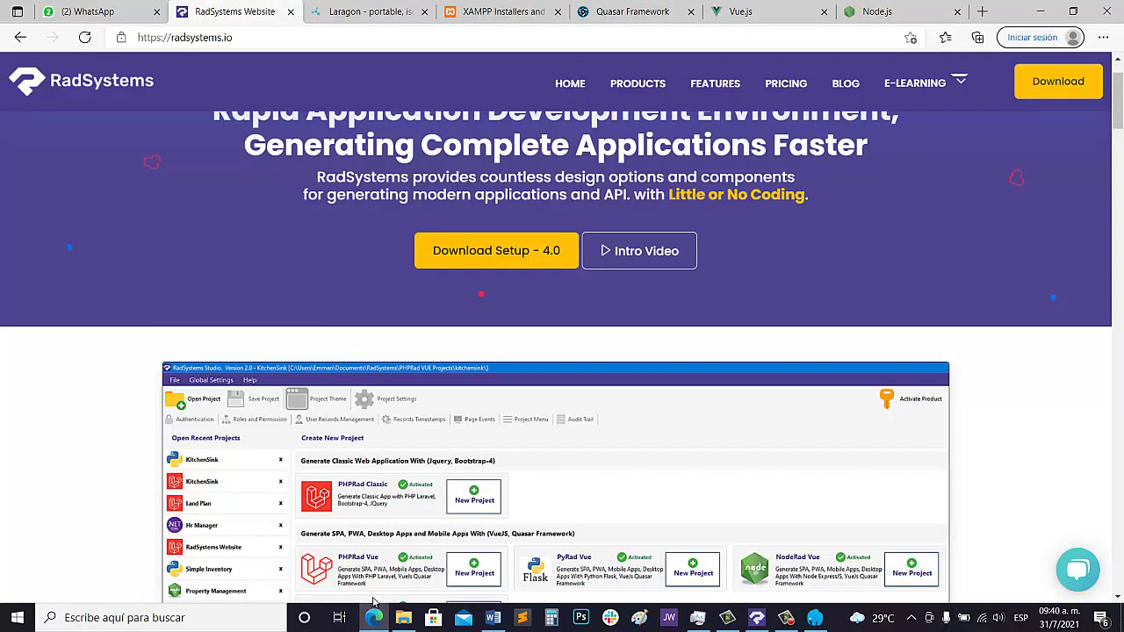
click(1056, 83)
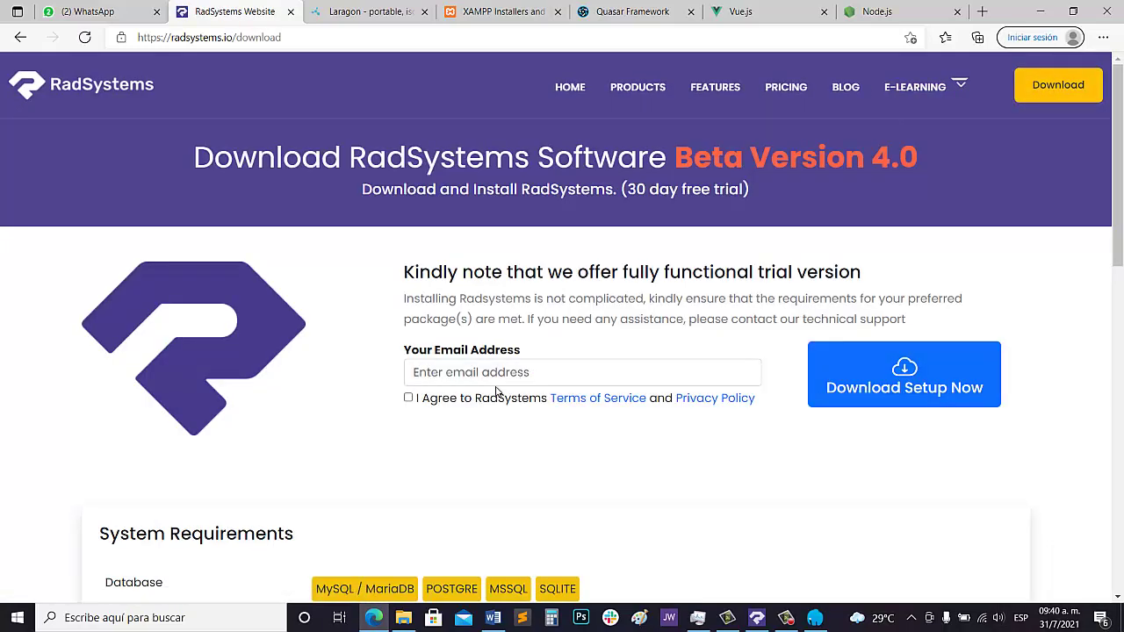
click(498, 374)
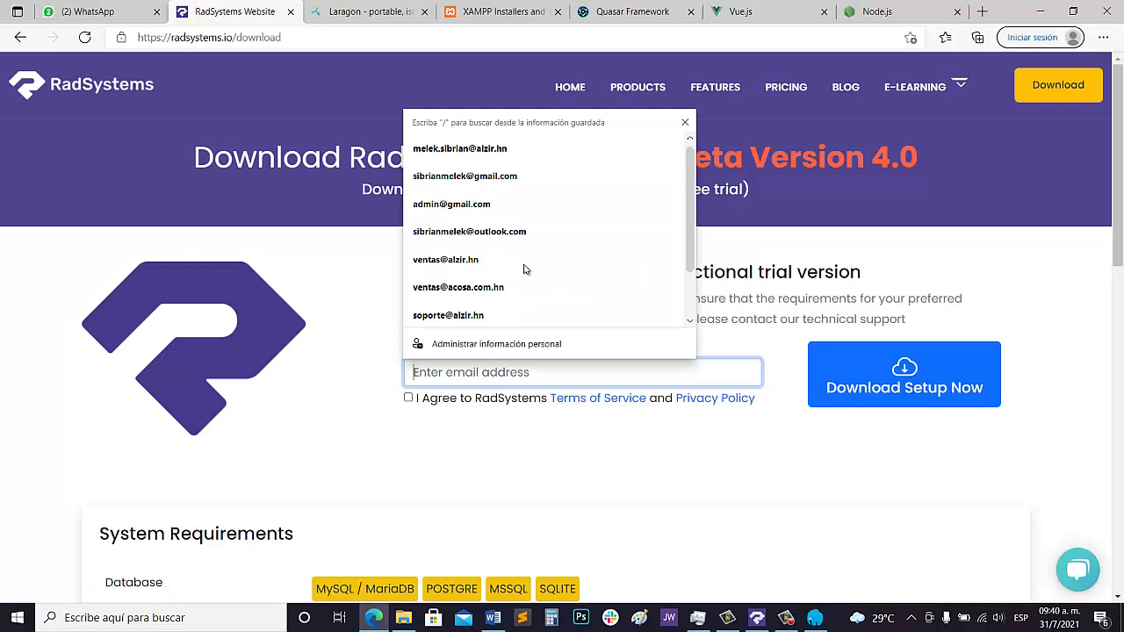
text(sib)
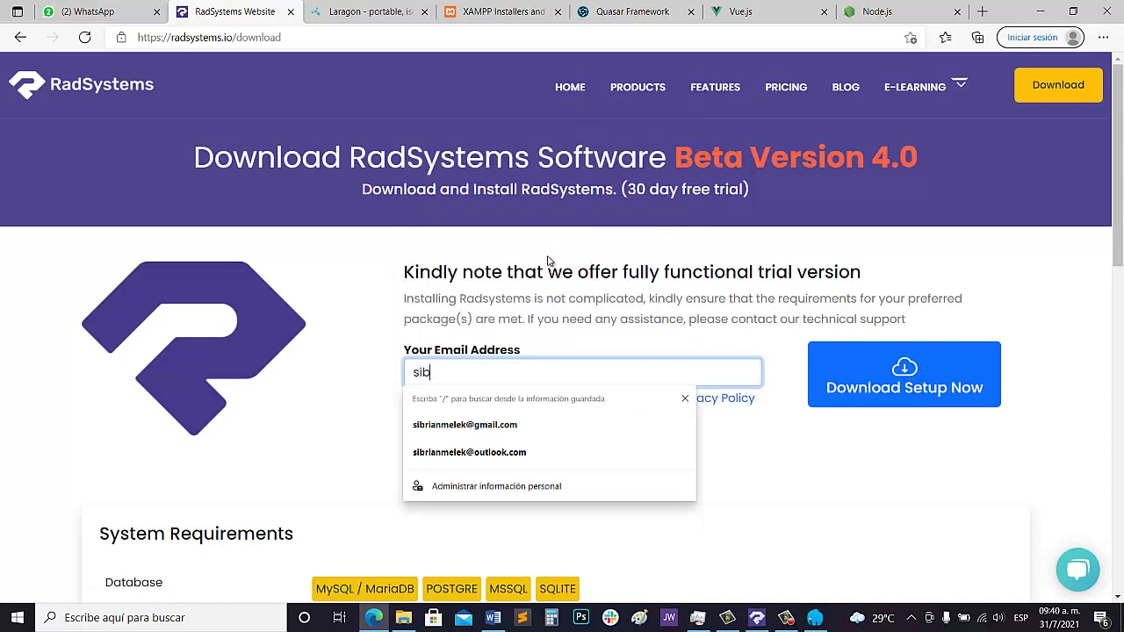
click(534, 430)
click(496, 400)
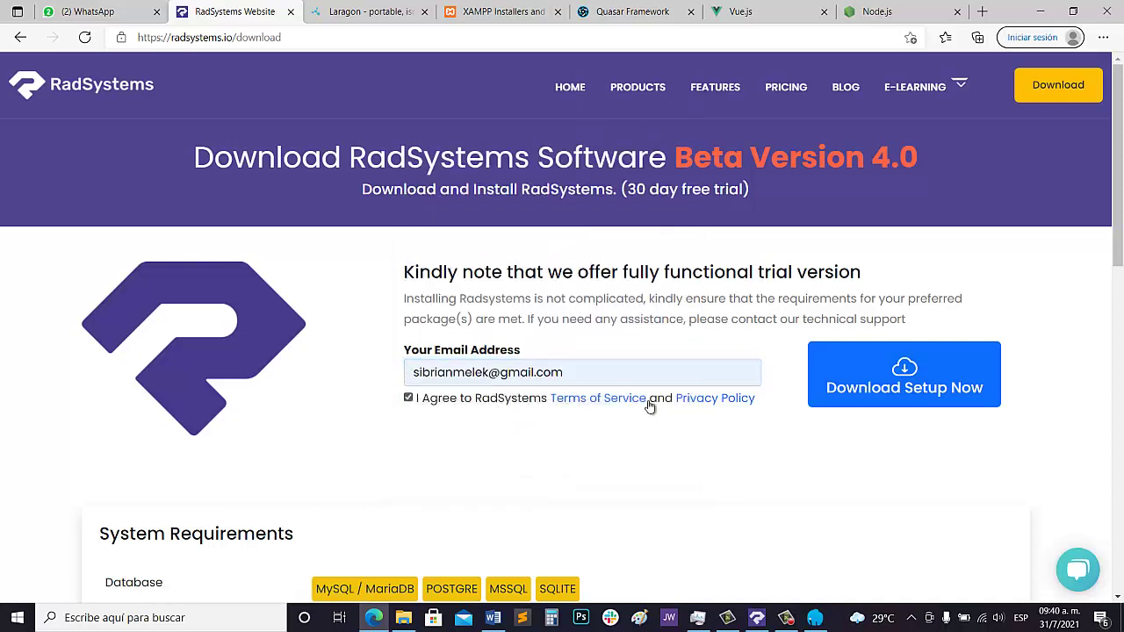
click(955, 395)
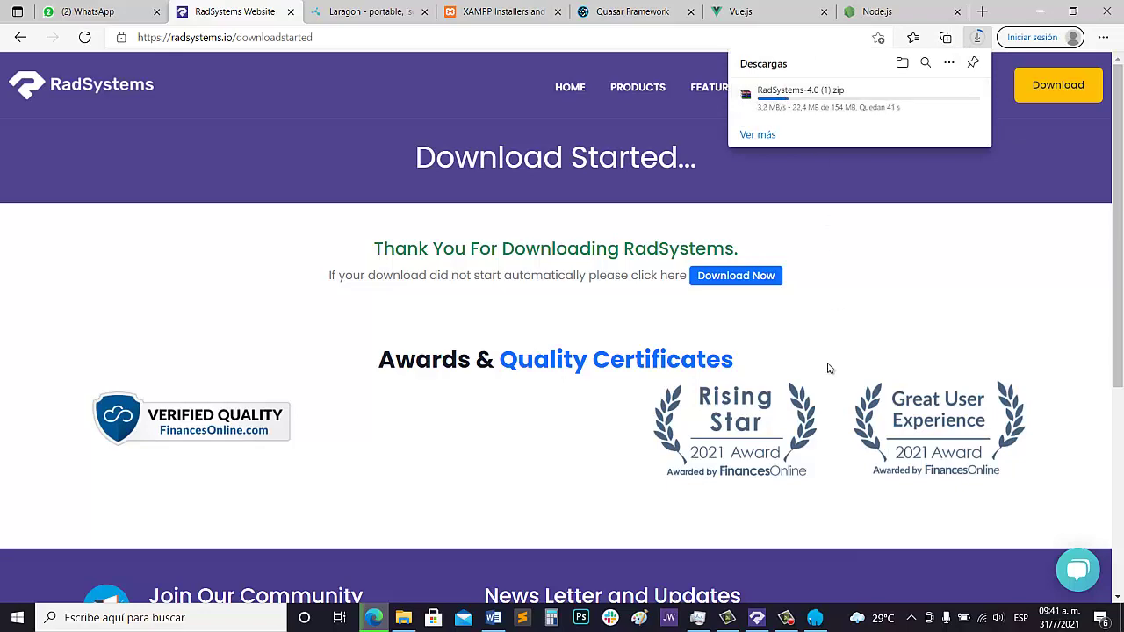
click(789, 620)
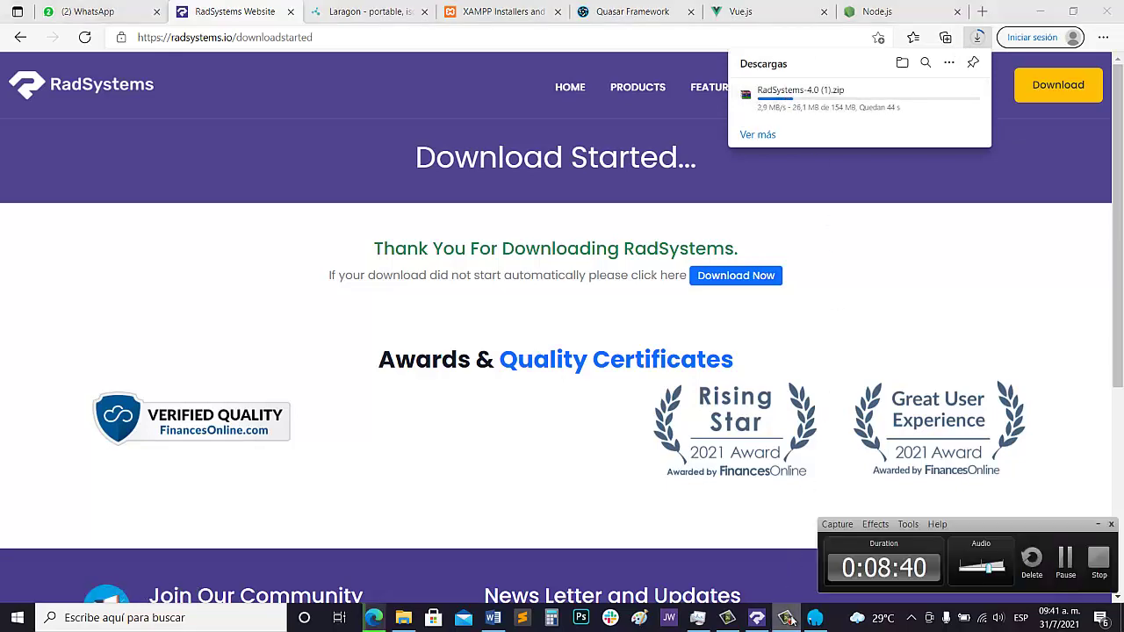
click(1062, 573)
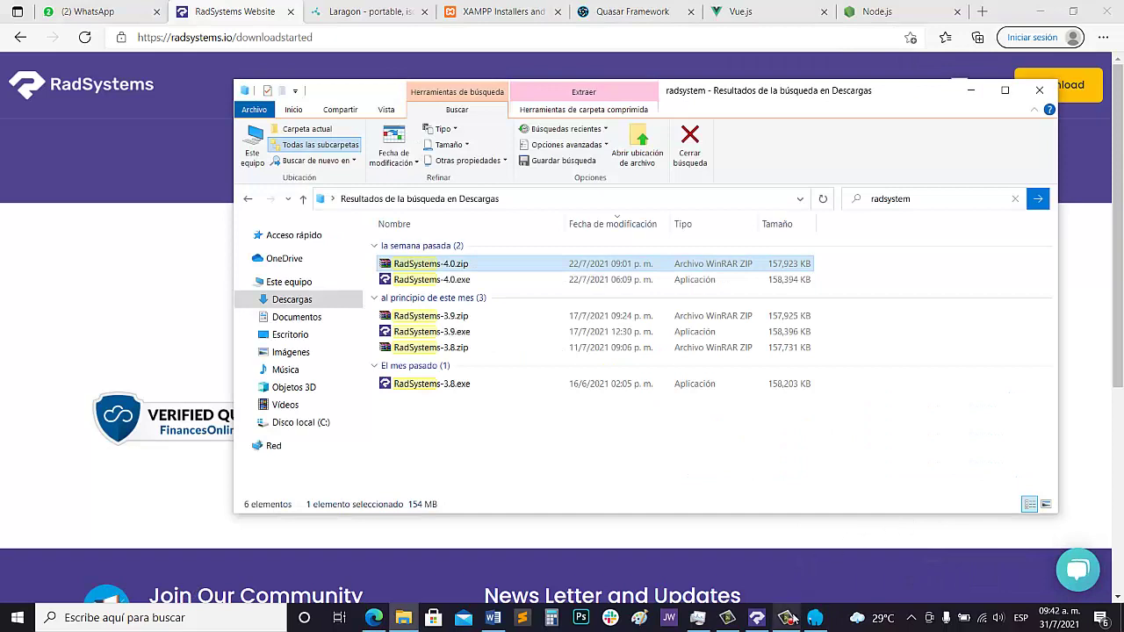
mouse_move(793, 620)
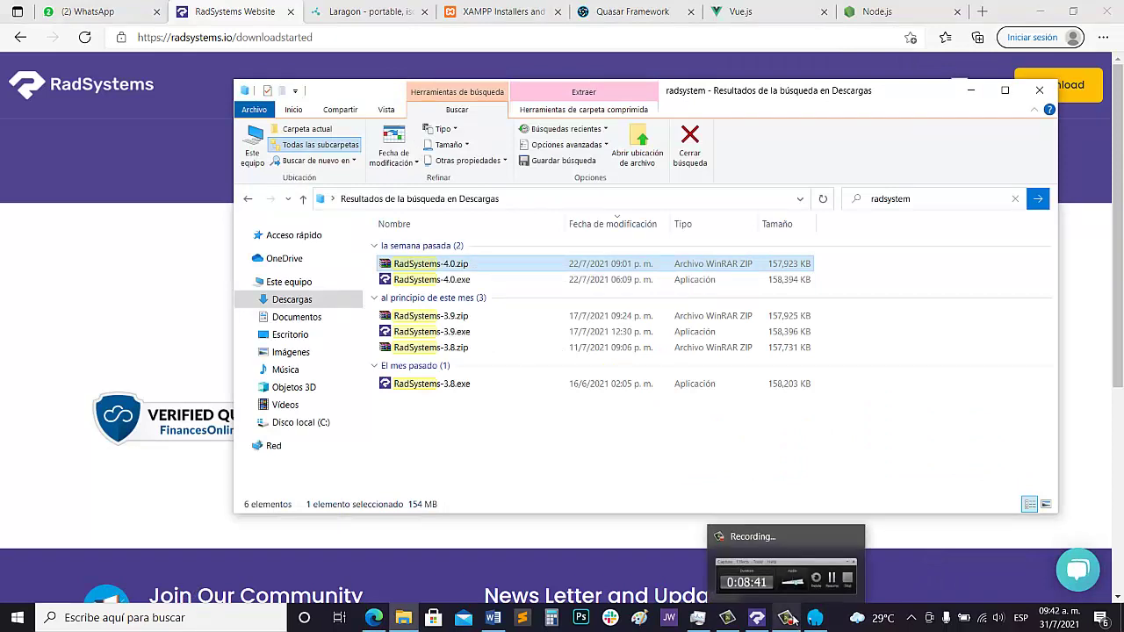
click(792, 620)
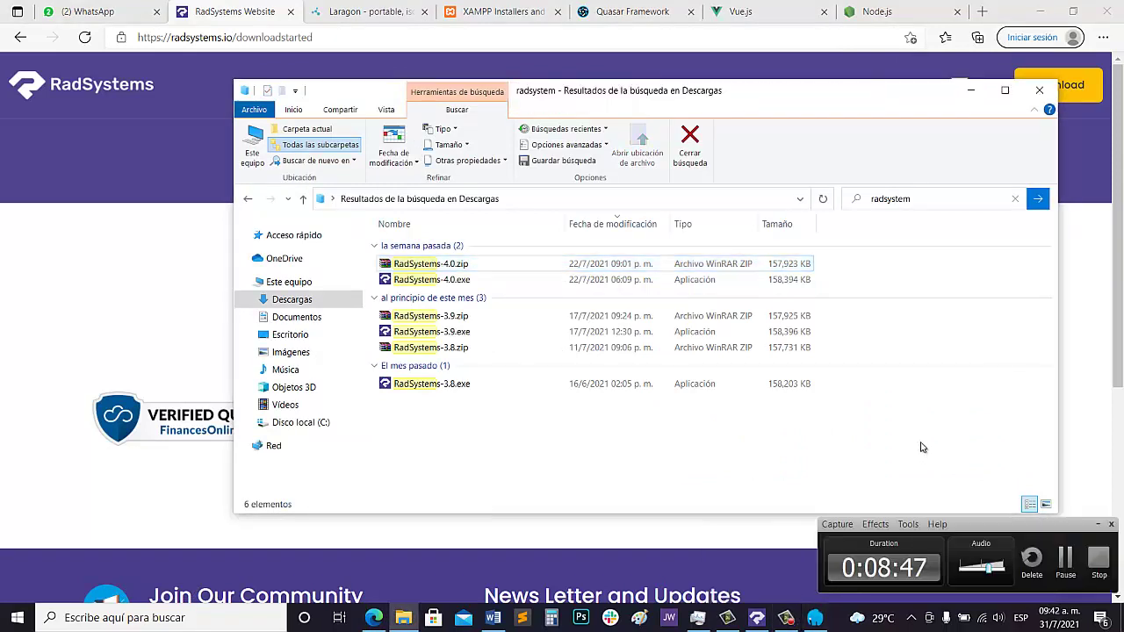
click(1098, 524)
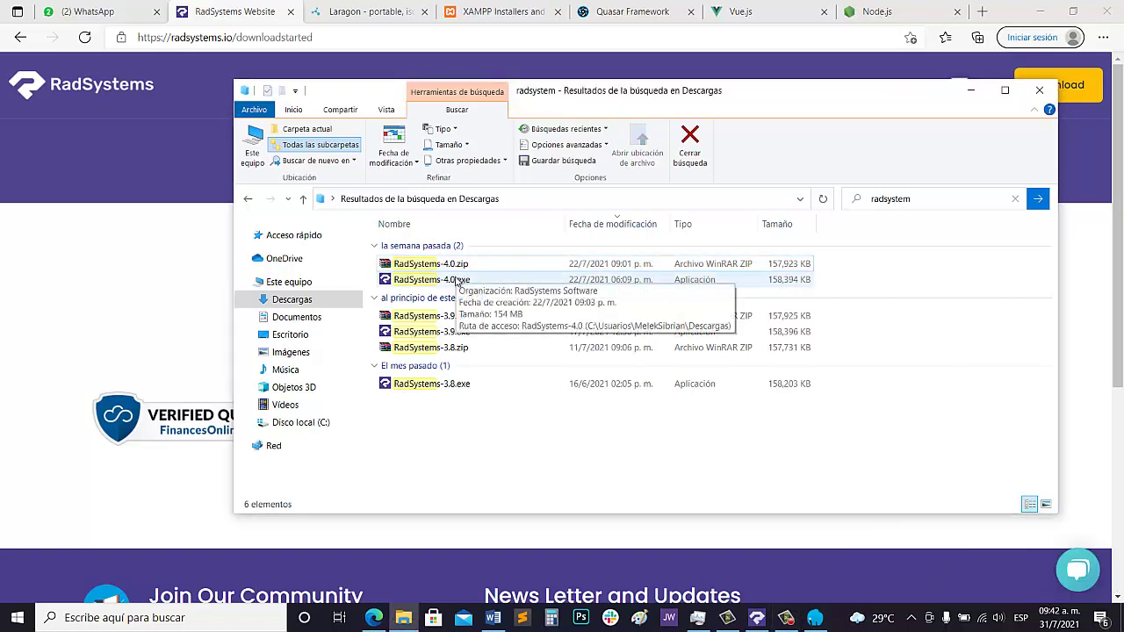
Select RadSystems-4.0.zip in the Descargas search results and close the running RadSystems Studio.
click(439, 267)
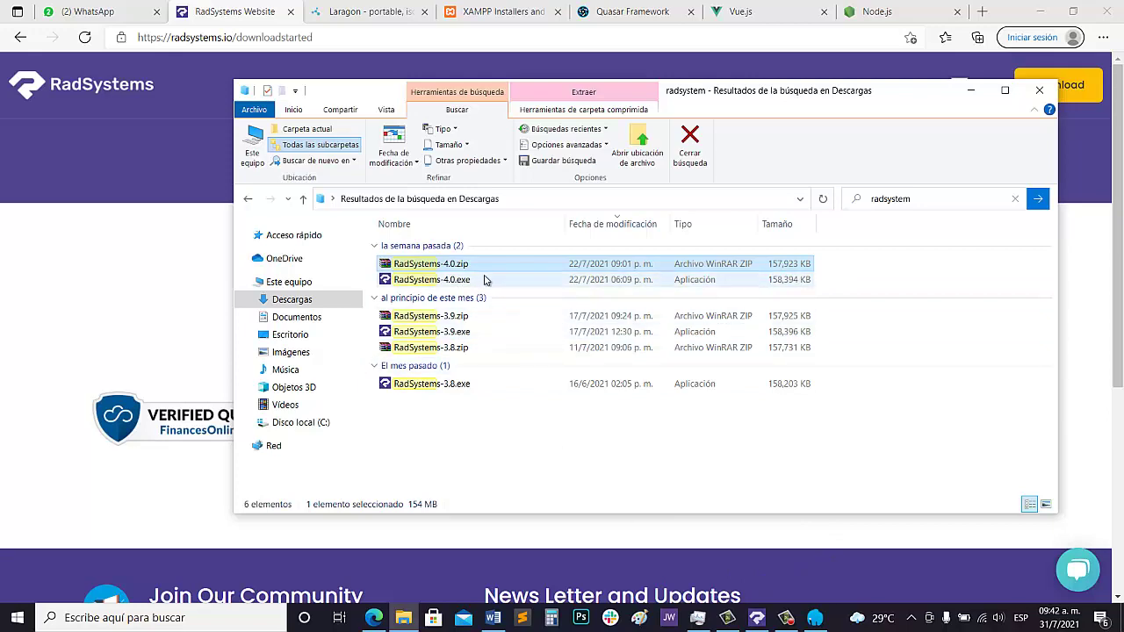
click(757, 617)
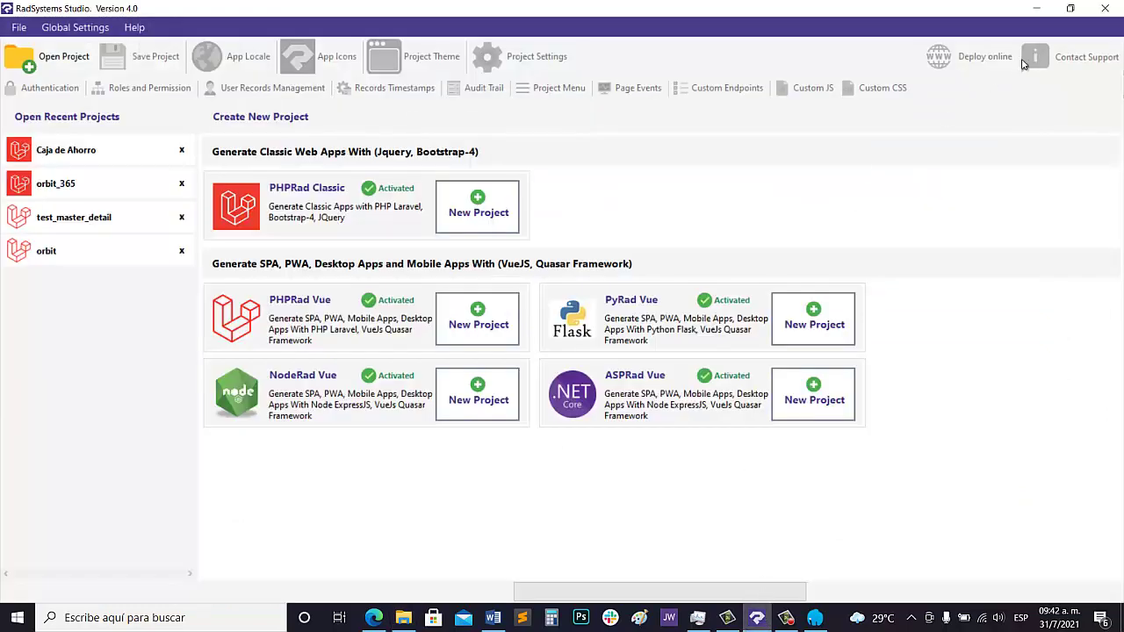
click(1105, 7)
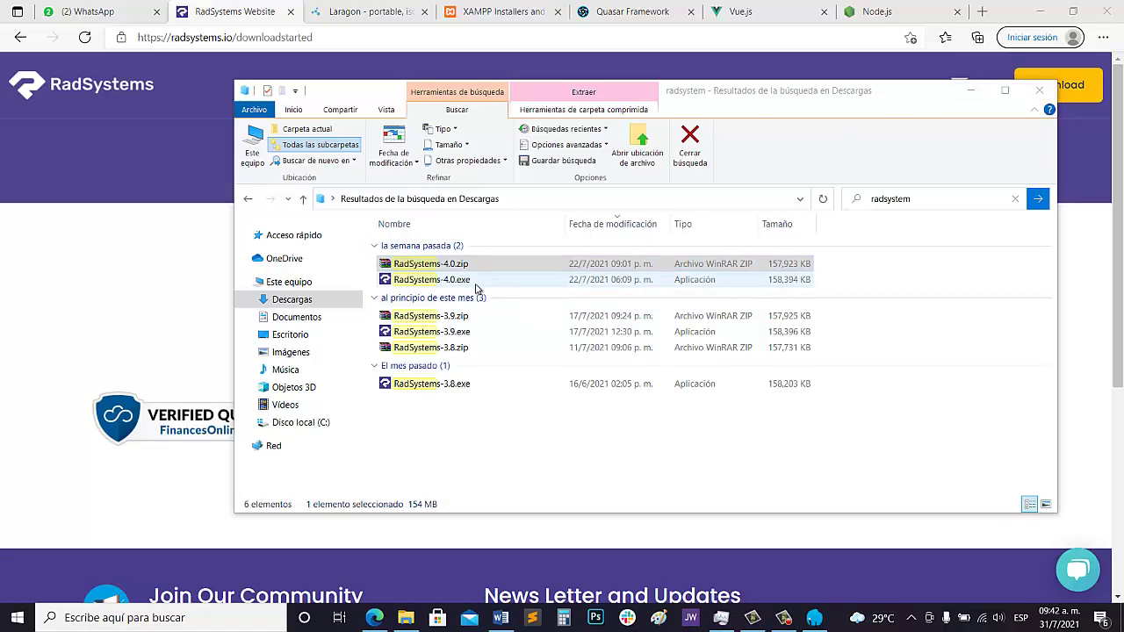
Return to the Node.js website and view its Windows download options.
click(878, 12)
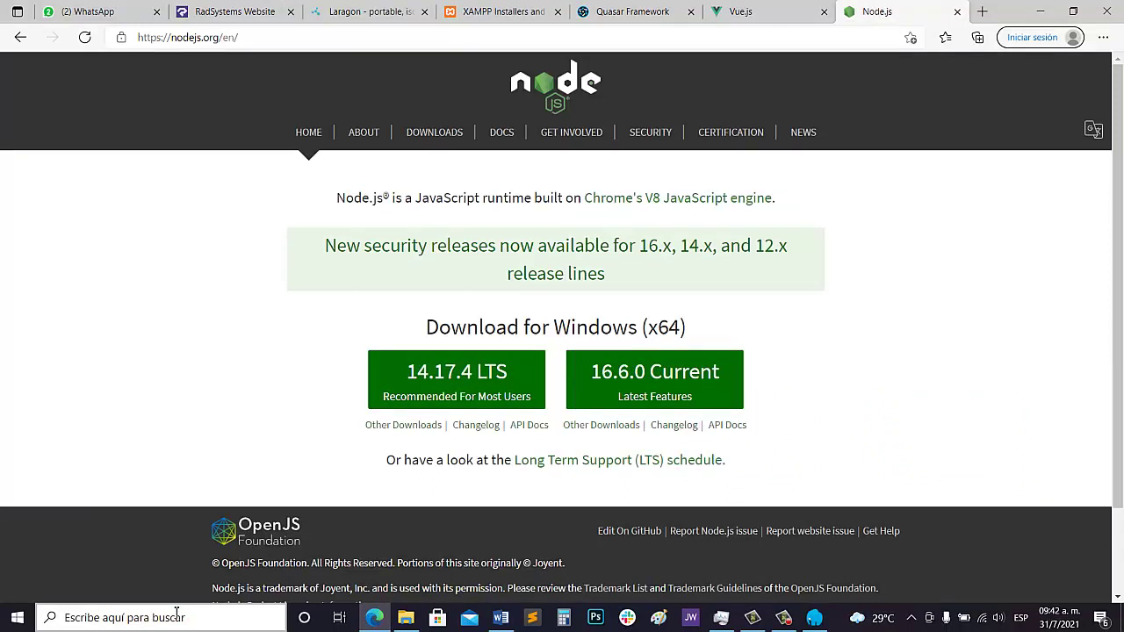
click(787, 619)
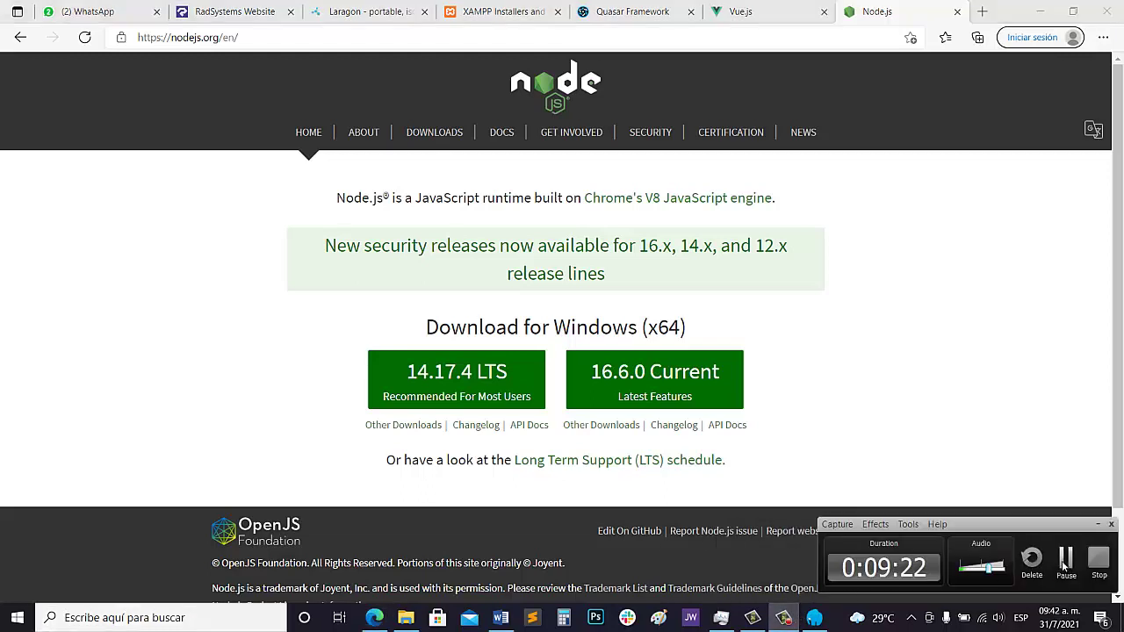
click(1065, 558)
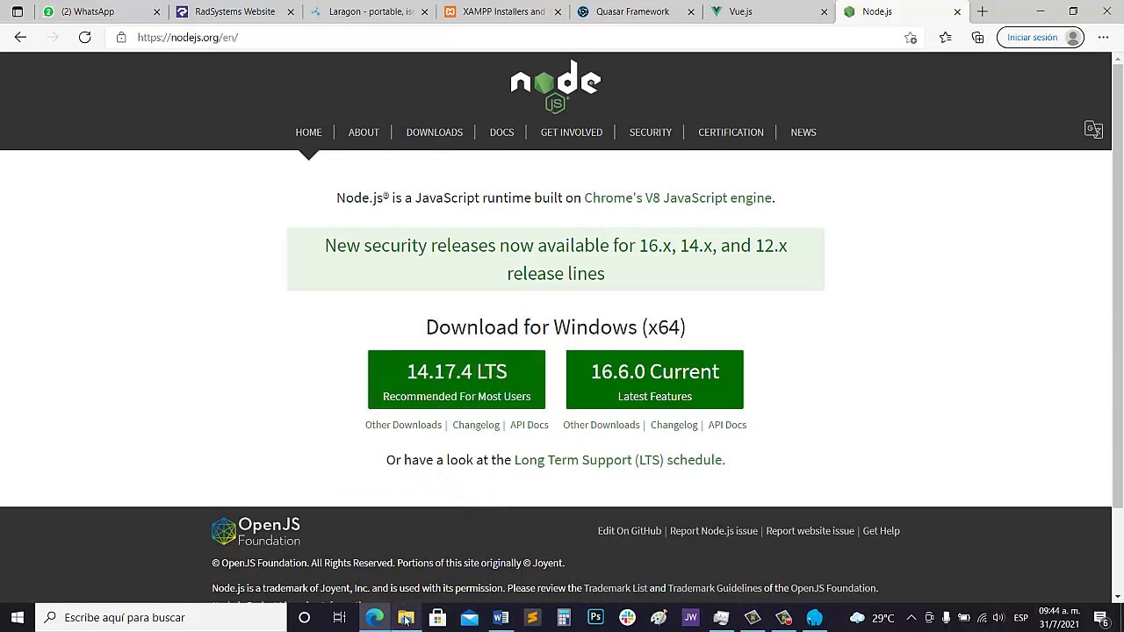
Search Windows for "avan", open the advanced system settings and show the environment variables.
click(105, 619)
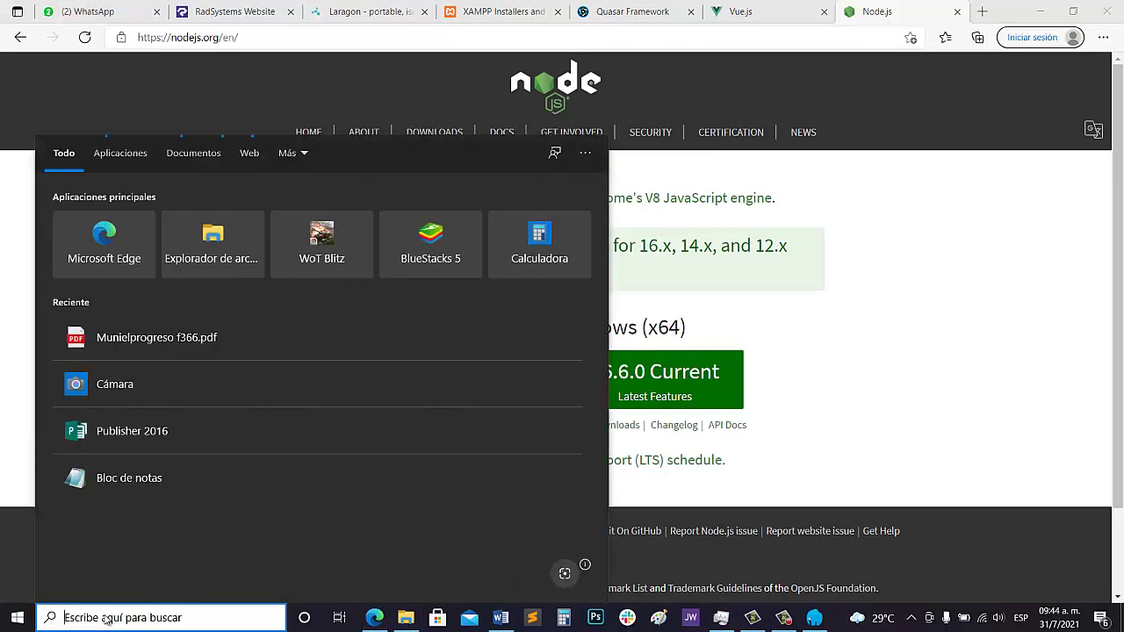
text(ad)
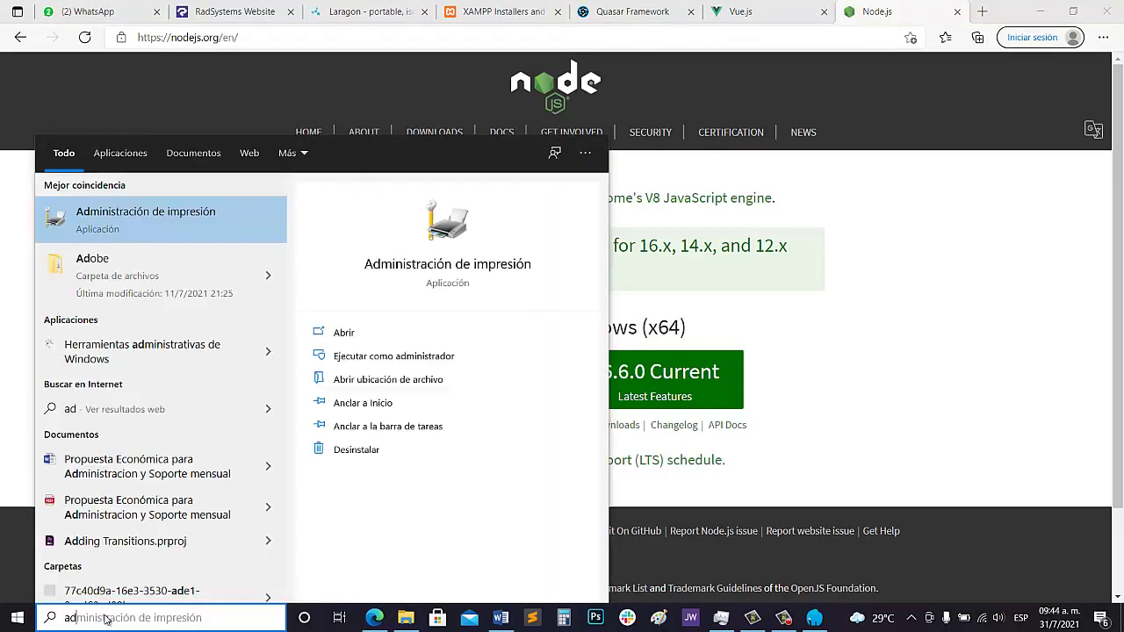
key(BackSpace)
text(van)
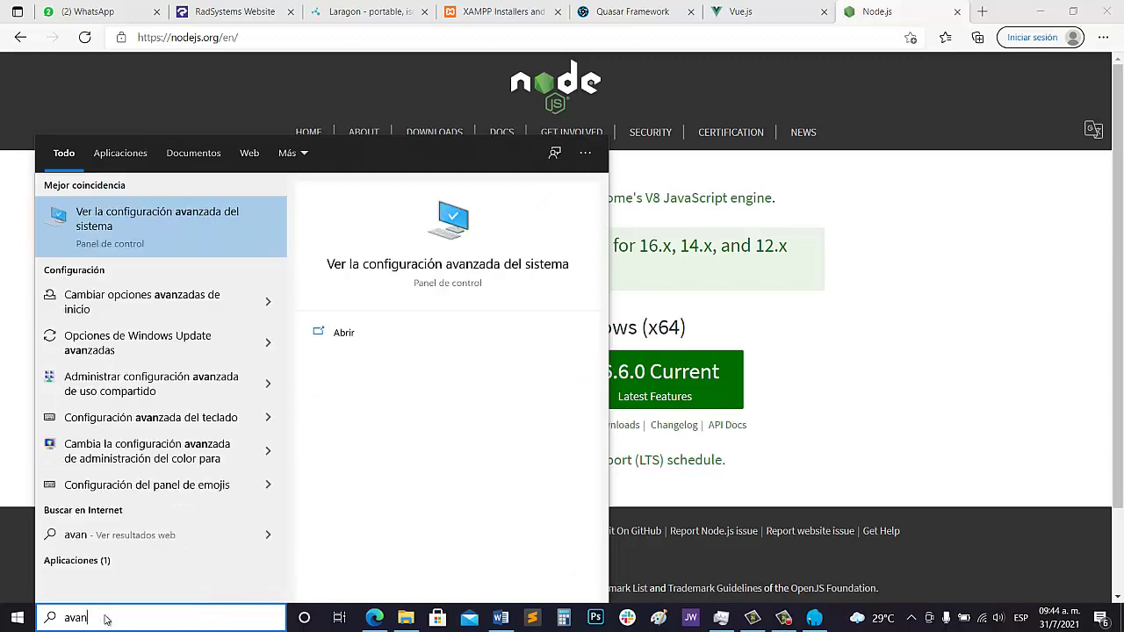
click(158, 215)
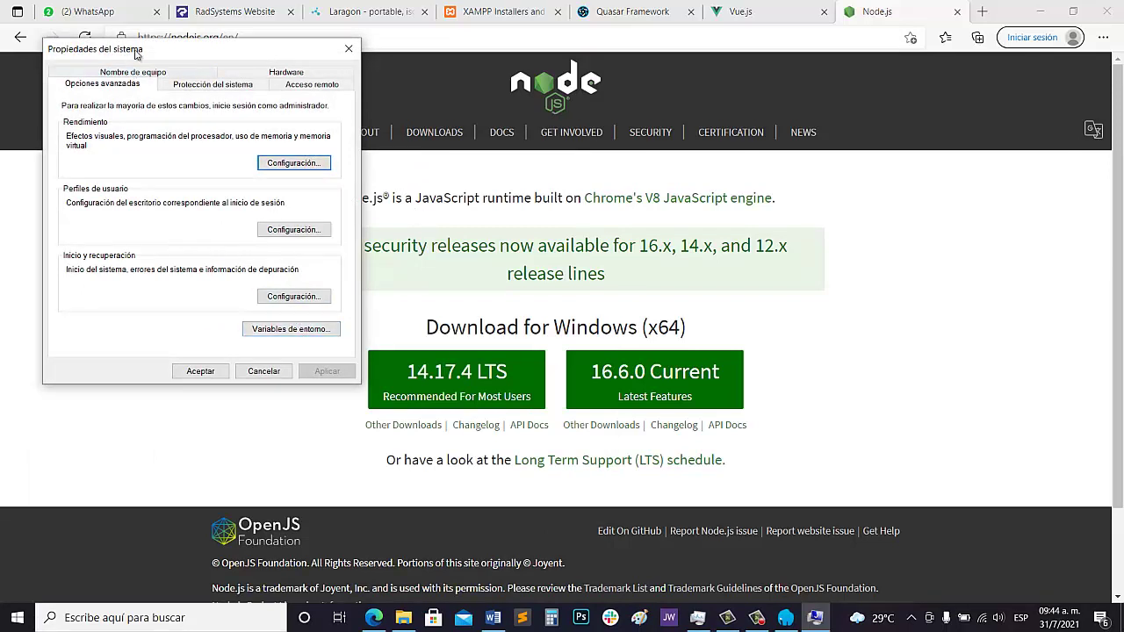
click(292, 328)
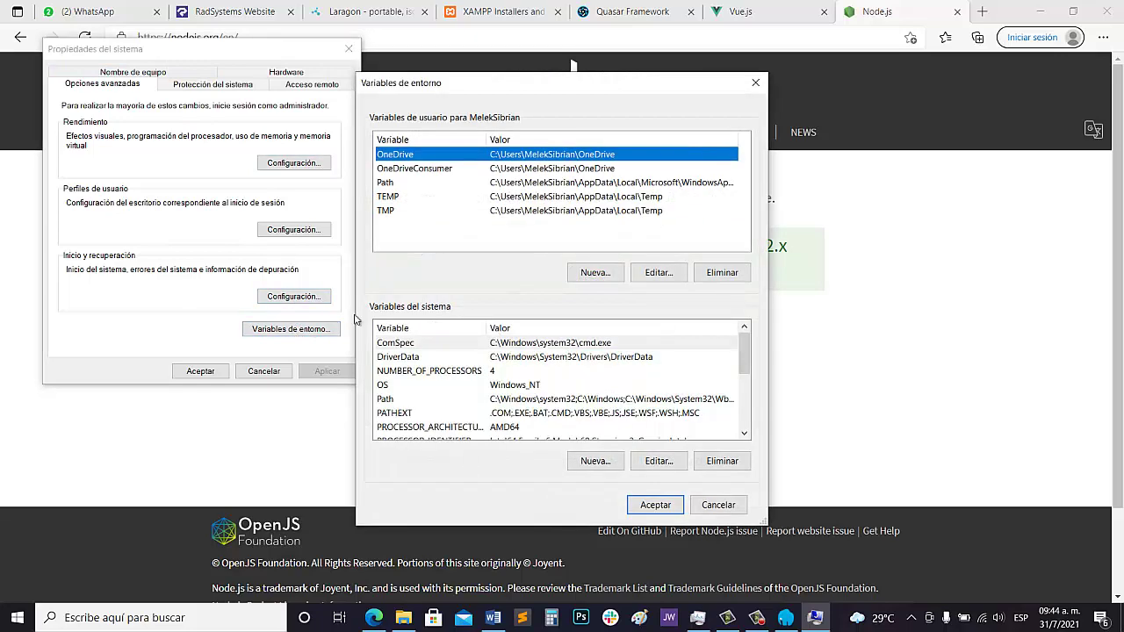
Open the system Path variable for editing and examine its Node.js and Laragon PHP folder entries.
click(391, 401)
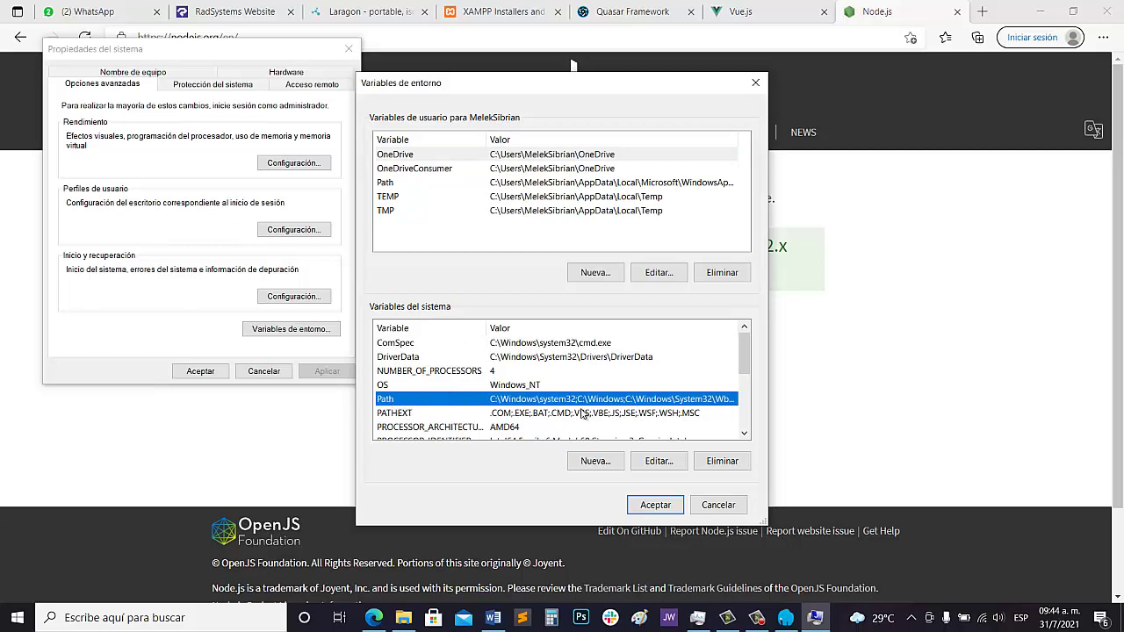
click(657, 460)
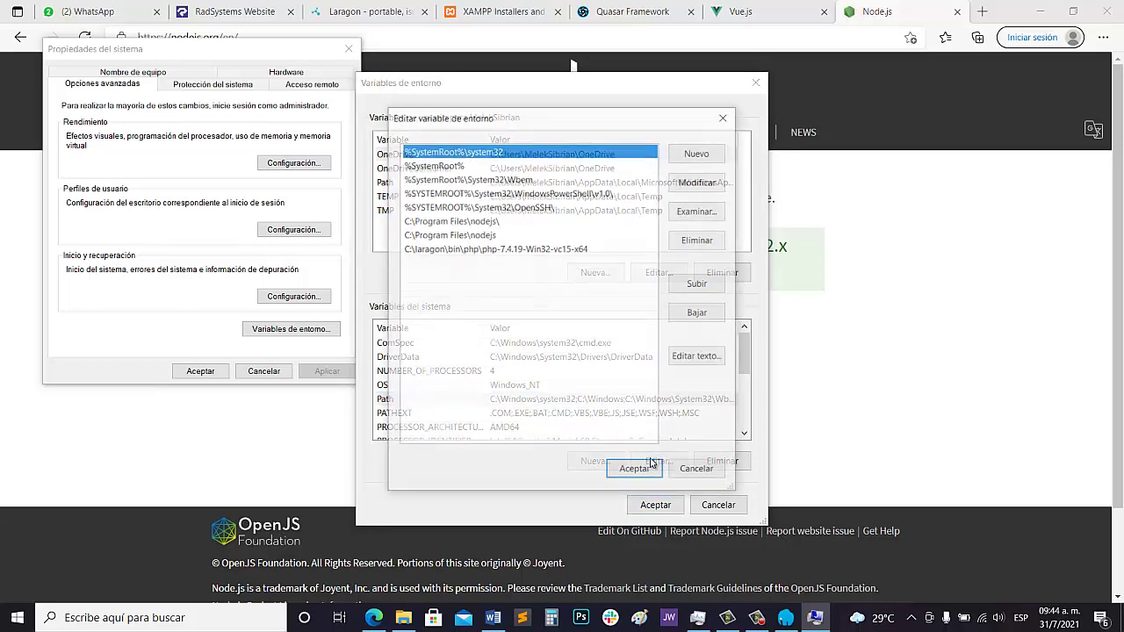
click(497, 221)
click(499, 249)
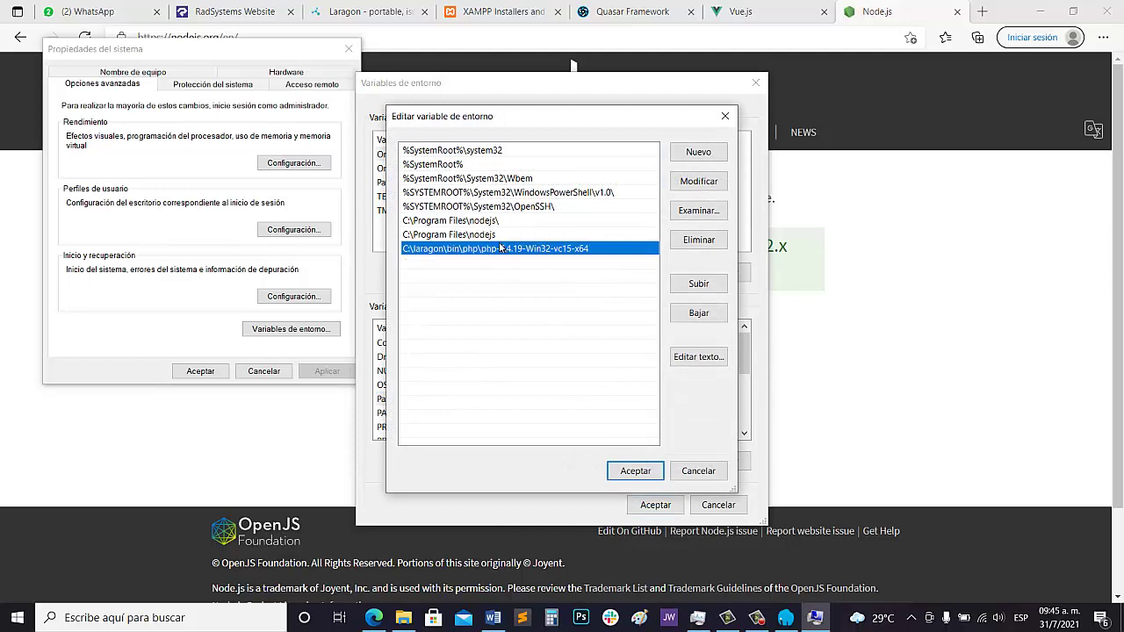
click(502, 234)
click(509, 221)
click(513, 234)
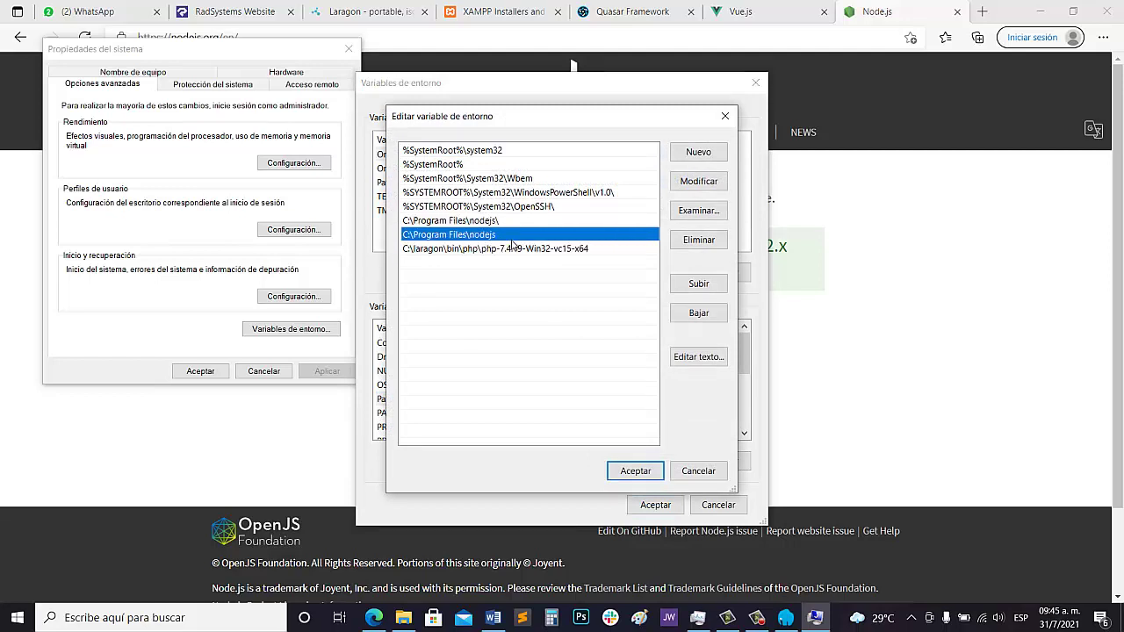
click(512, 249)
click(508, 235)
click(501, 222)
click(500, 235)
click(503, 224)
click(508, 237)
click(499, 222)
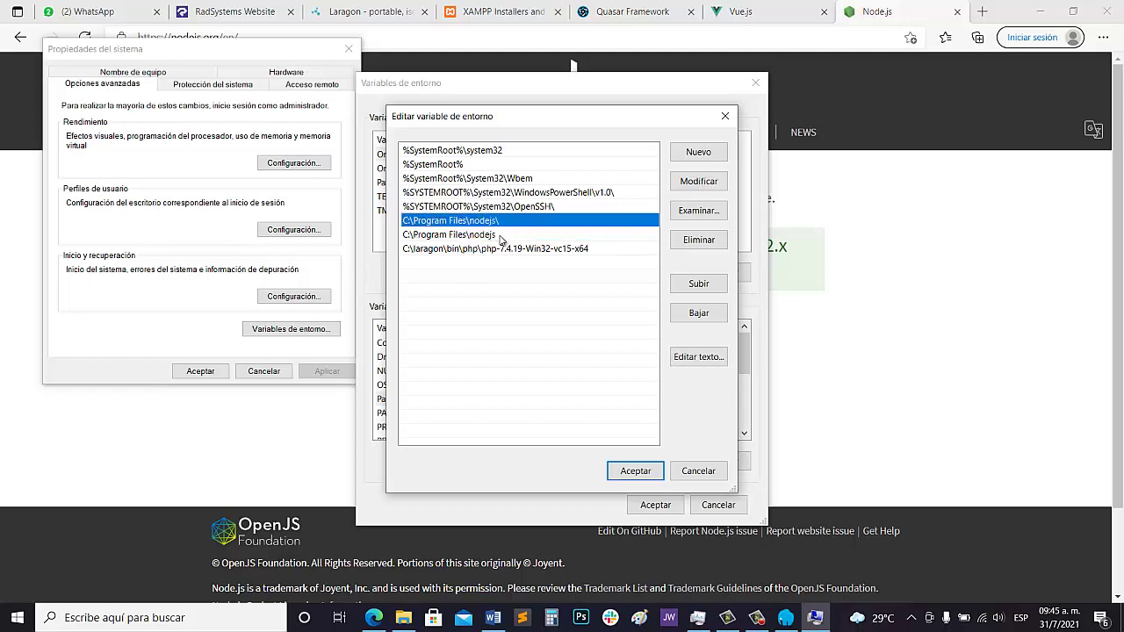
click(494, 235)
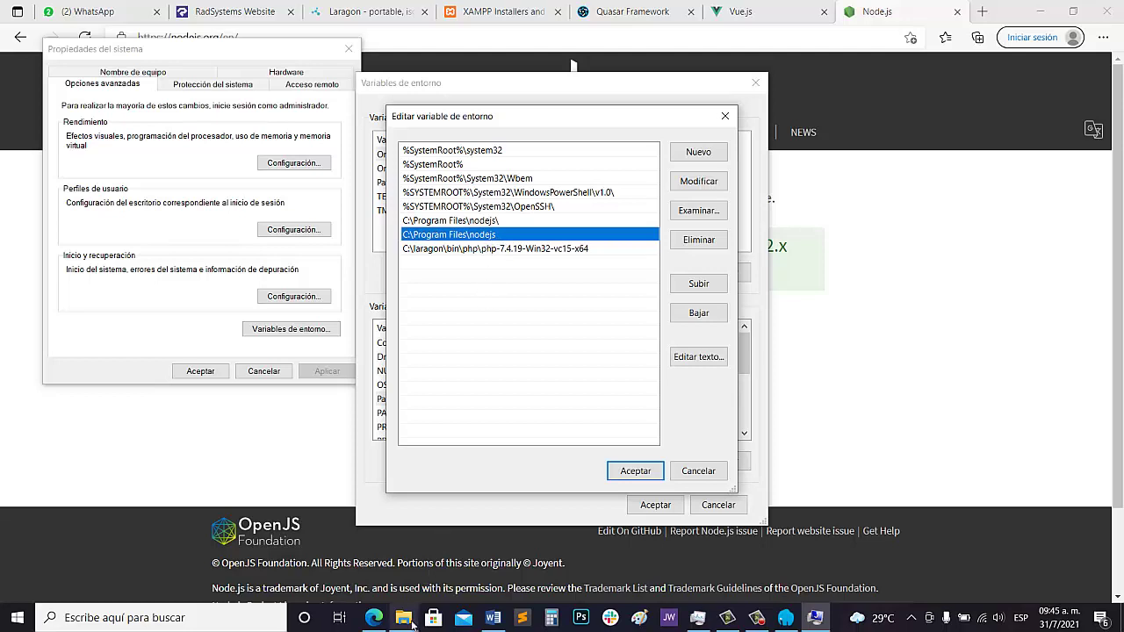
Open the nodejs installation folder under Archivos de programa on the C: drive.
click(890, 264)
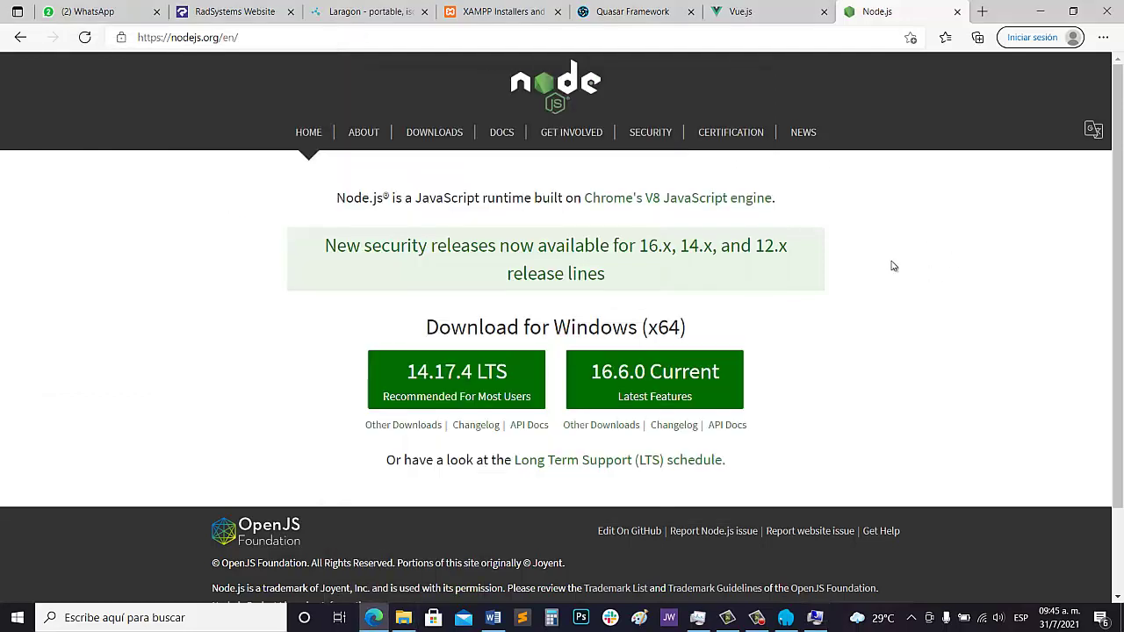
click(406, 617)
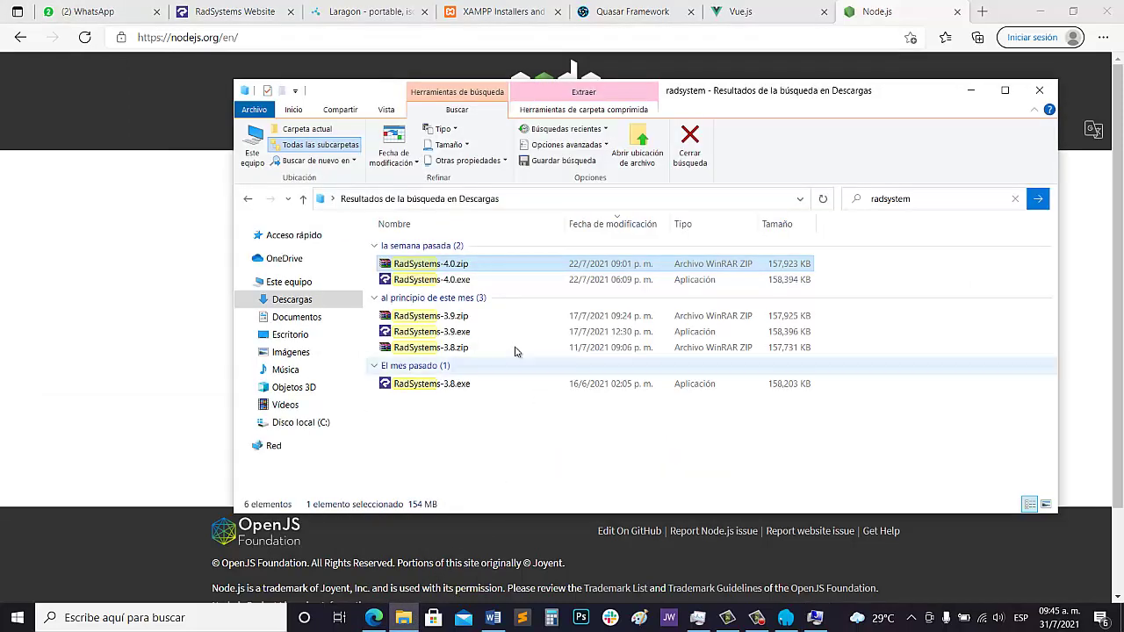
click(316, 422)
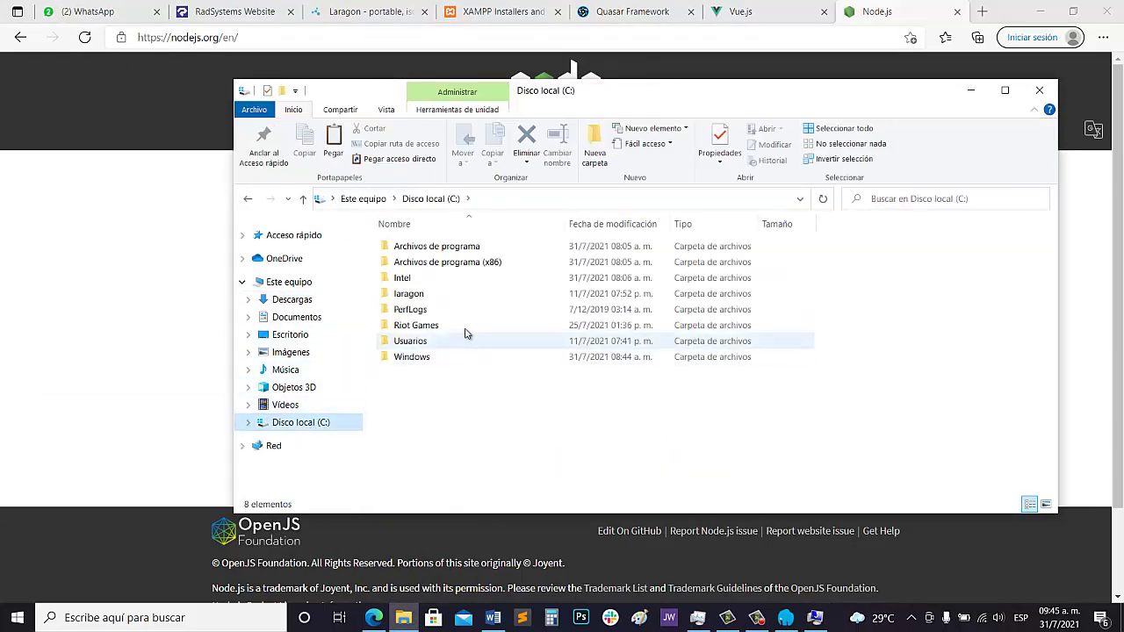
double_click(465, 250)
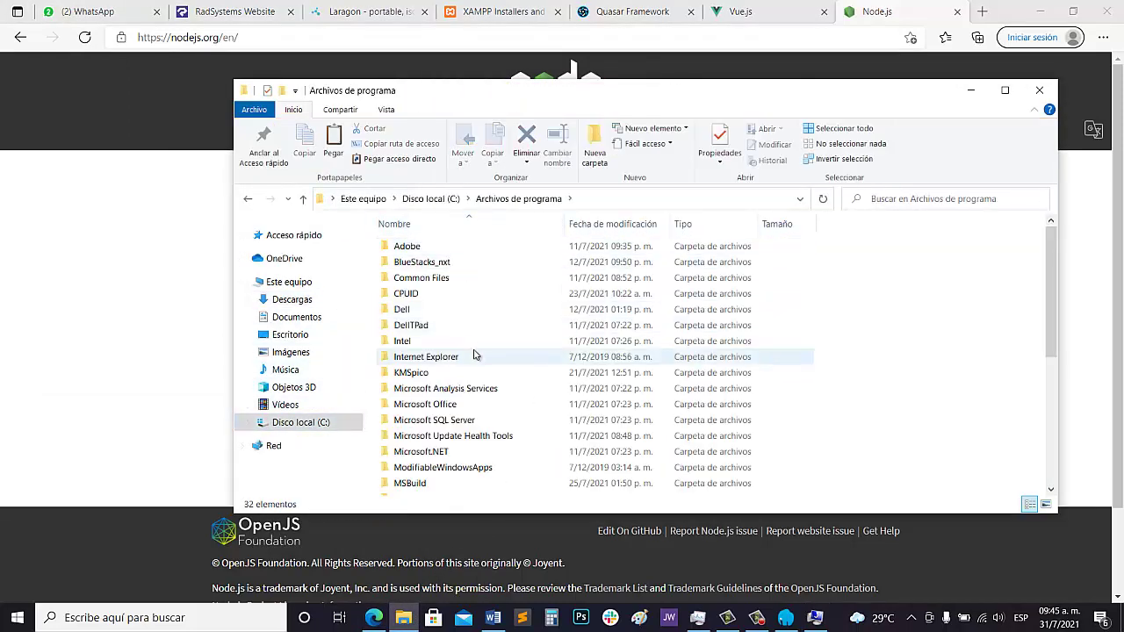
scroll(479, 377, down, 1)
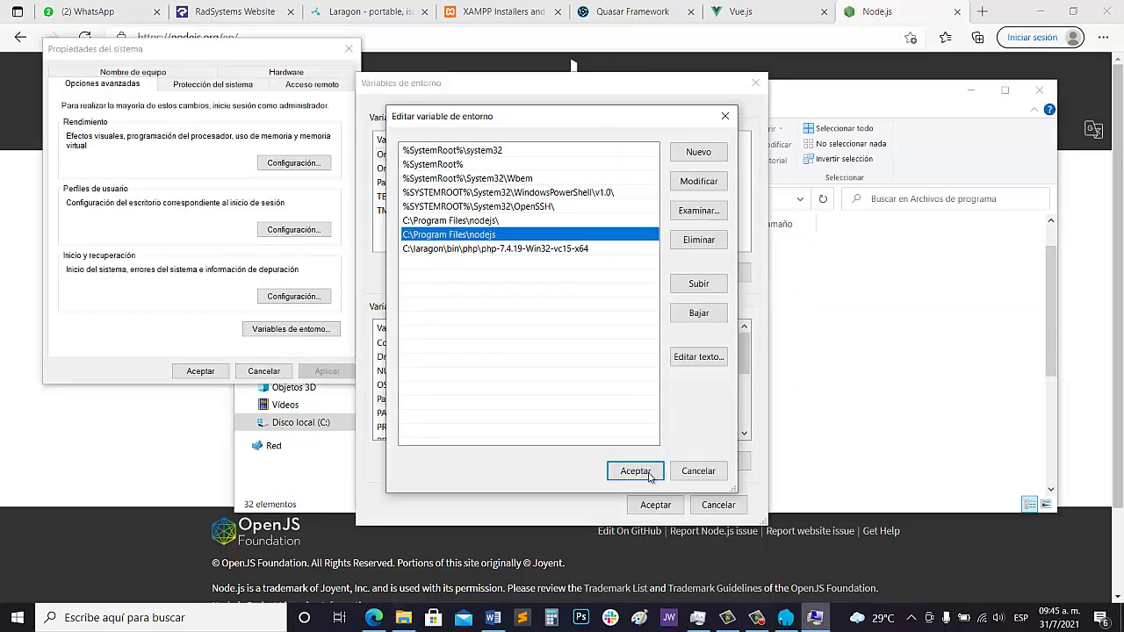
click(957, 420)
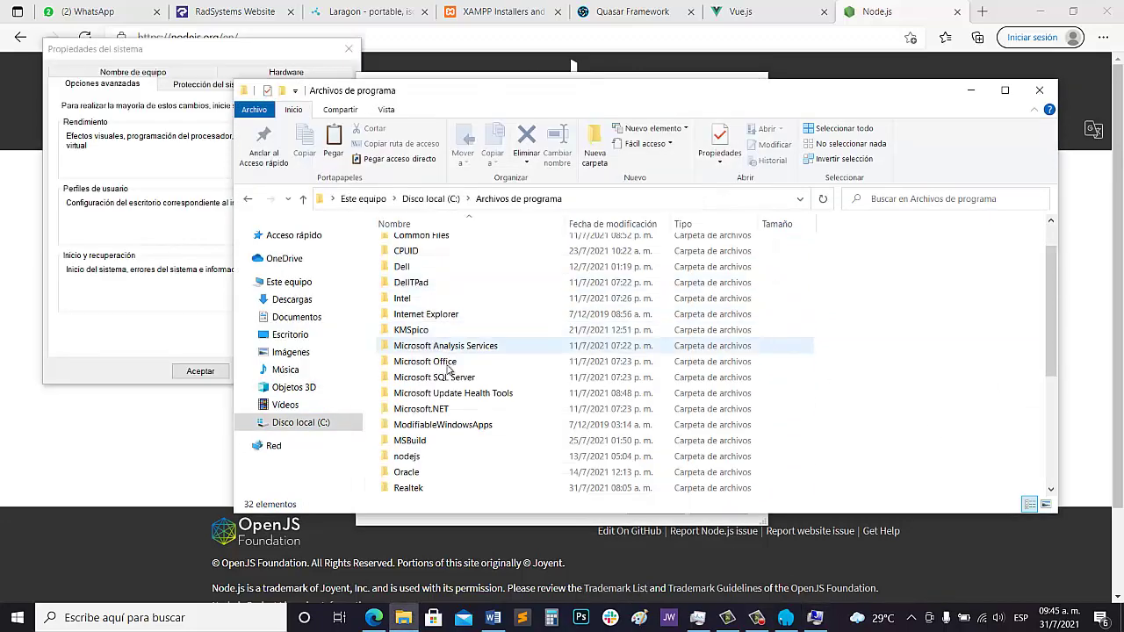
double_click(444, 409)
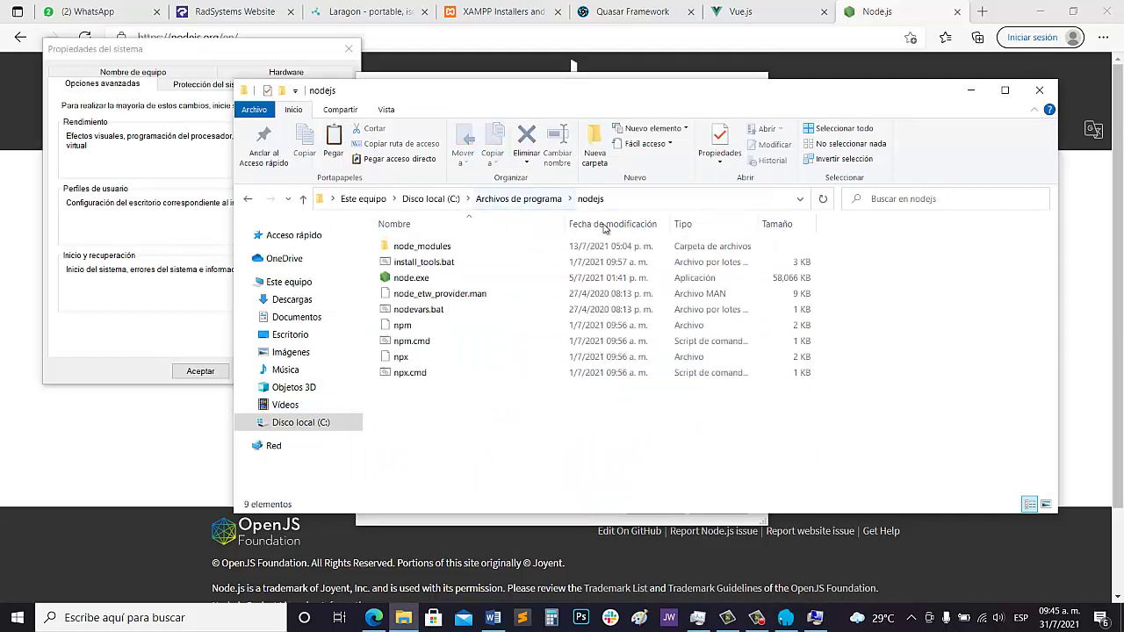
Copy the full folder path C:\Program Files\nodejs from File Explorer.
click(634, 200)
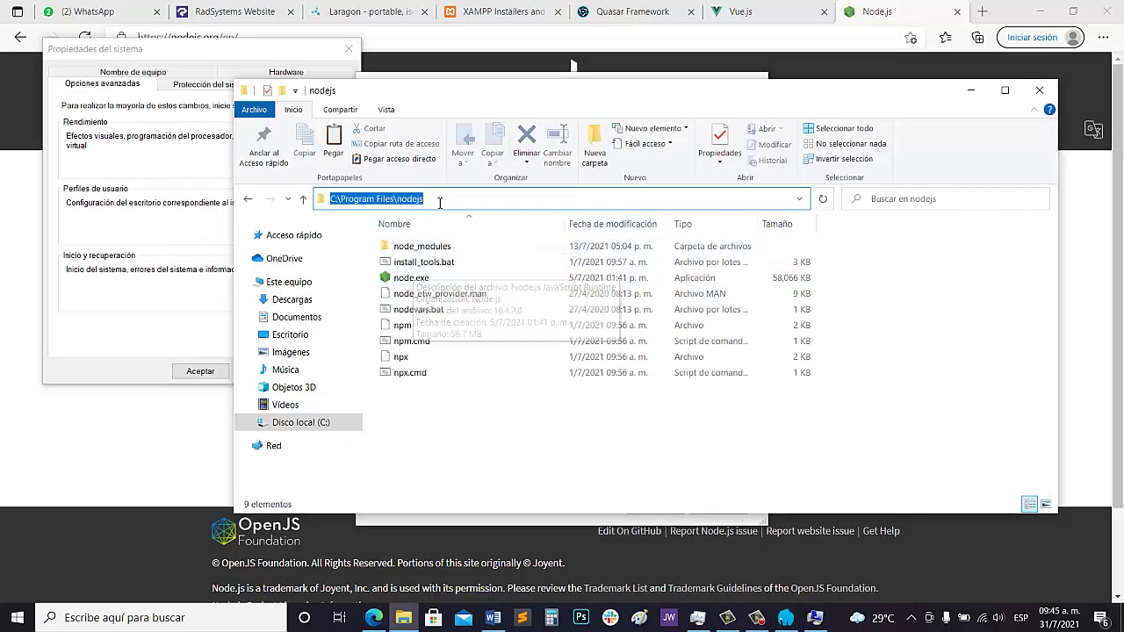
right_click(411, 201)
click(457, 241)
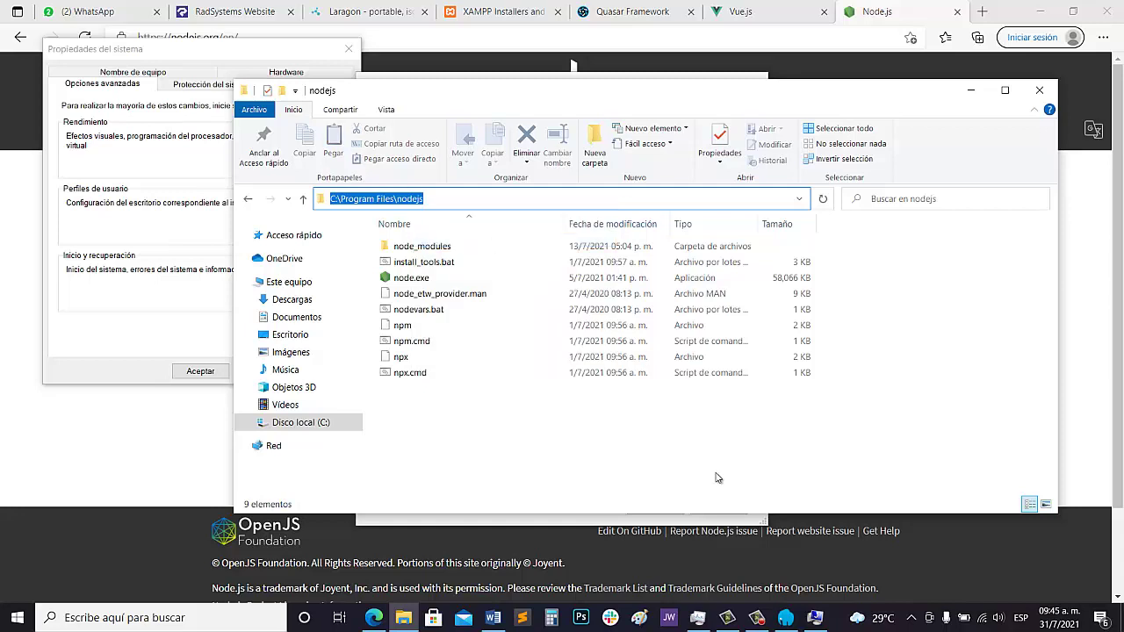
Return to the Path variable editor and examine the C:\Program Files\nodejs and Laragon PHP entries without changing them.
click(815, 618)
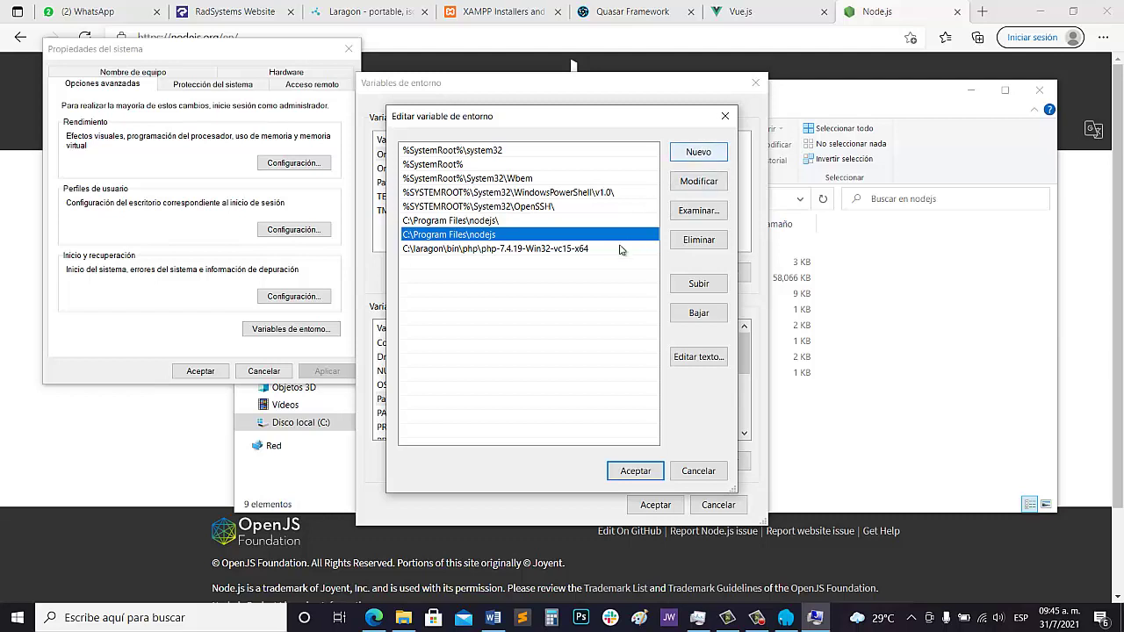
double_click(495, 235)
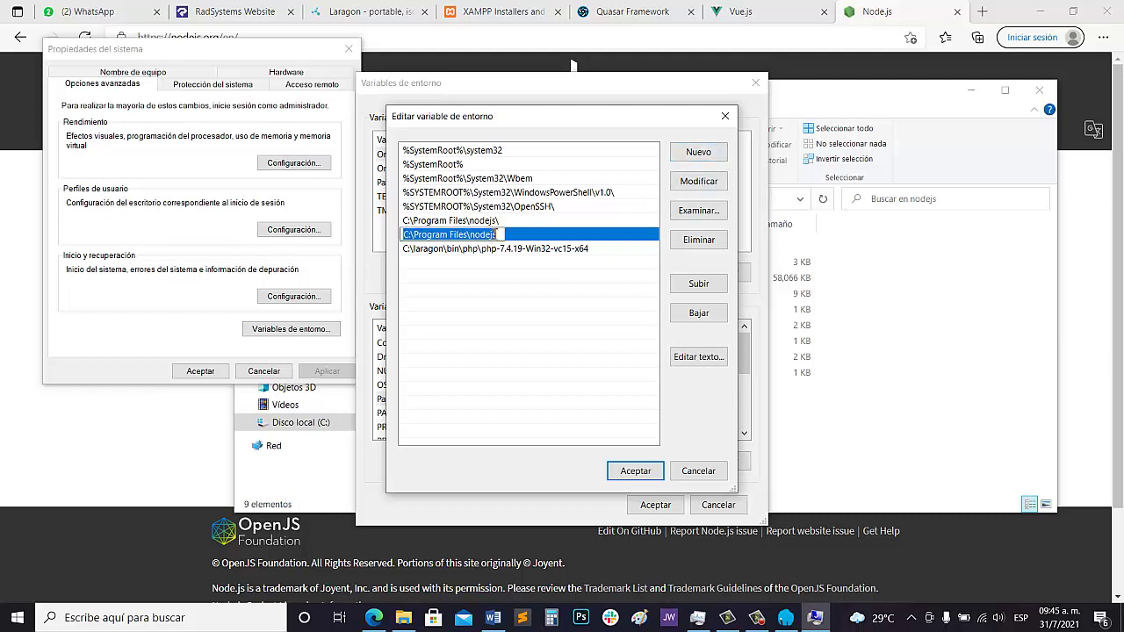
click(519, 280)
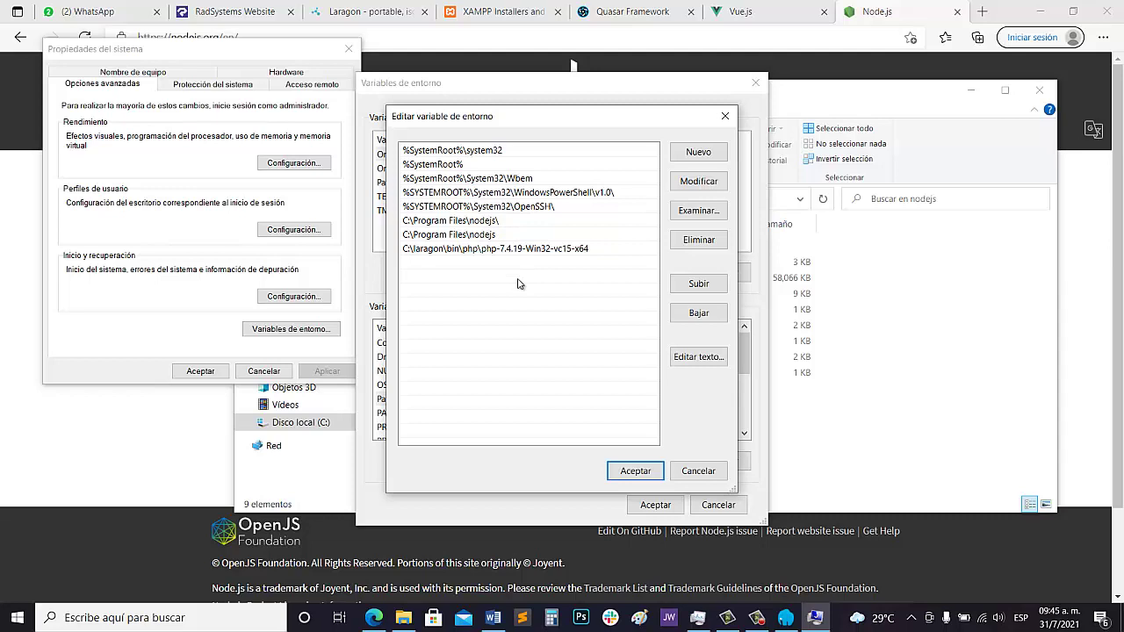
click(488, 235)
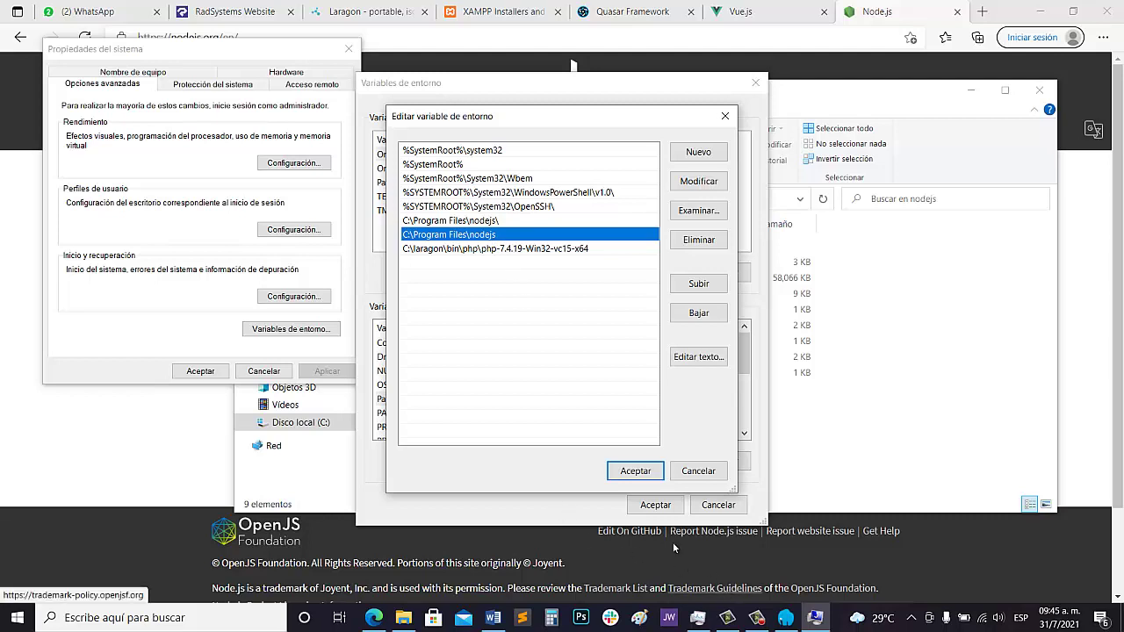
click(514, 250)
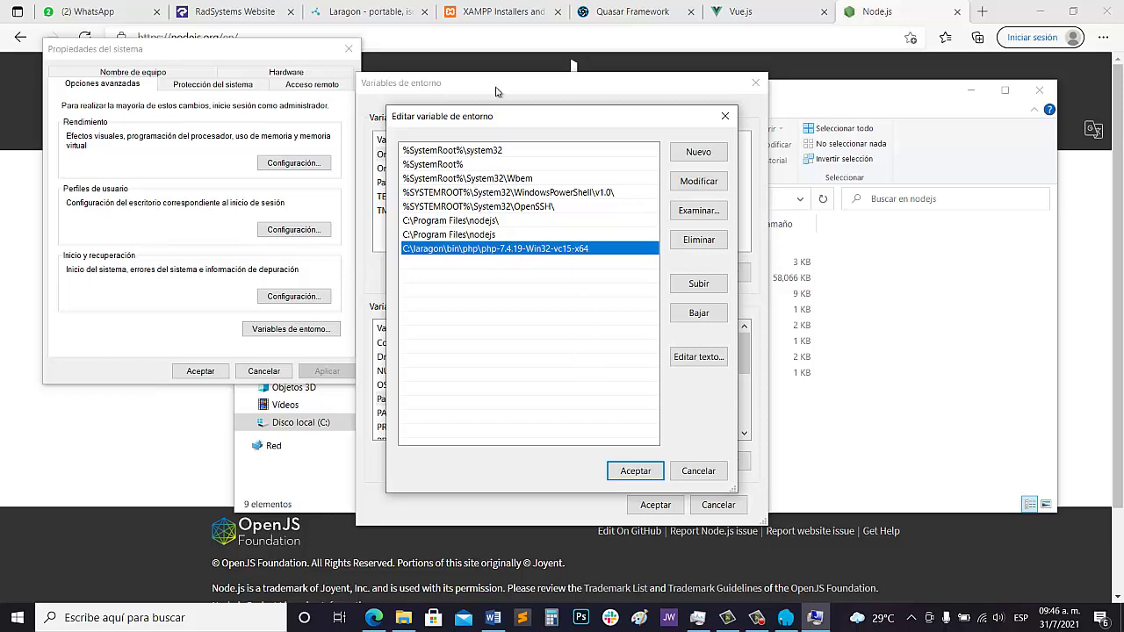
Show the XAMPP website, then browse the contents of C:\laragon\bin in File Explorer.
click(501, 11)
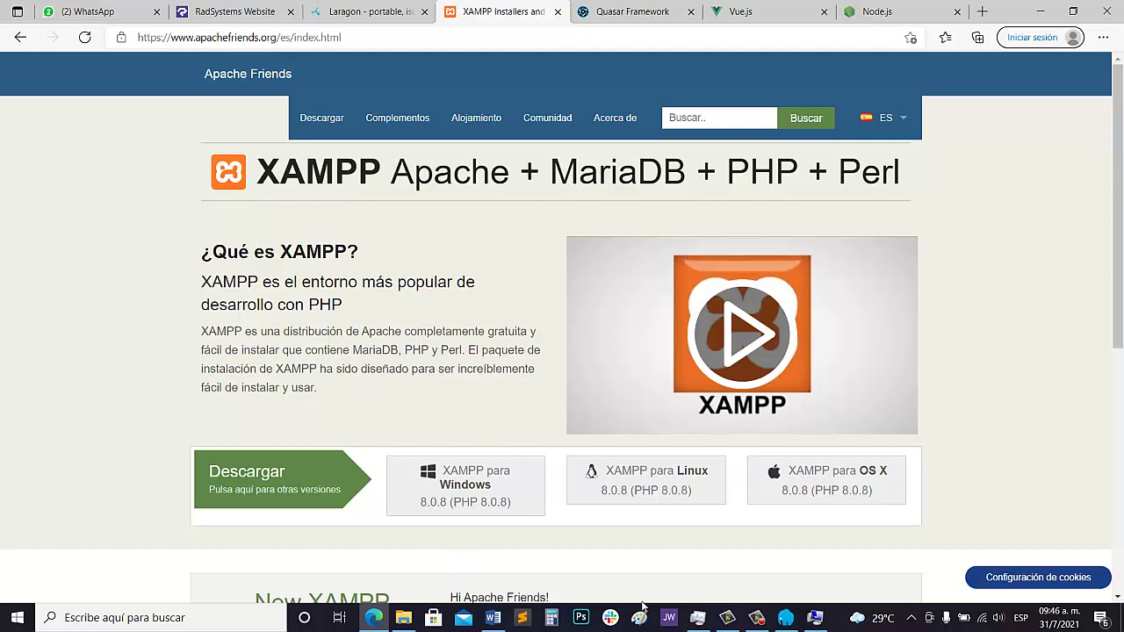
click(403, 618)
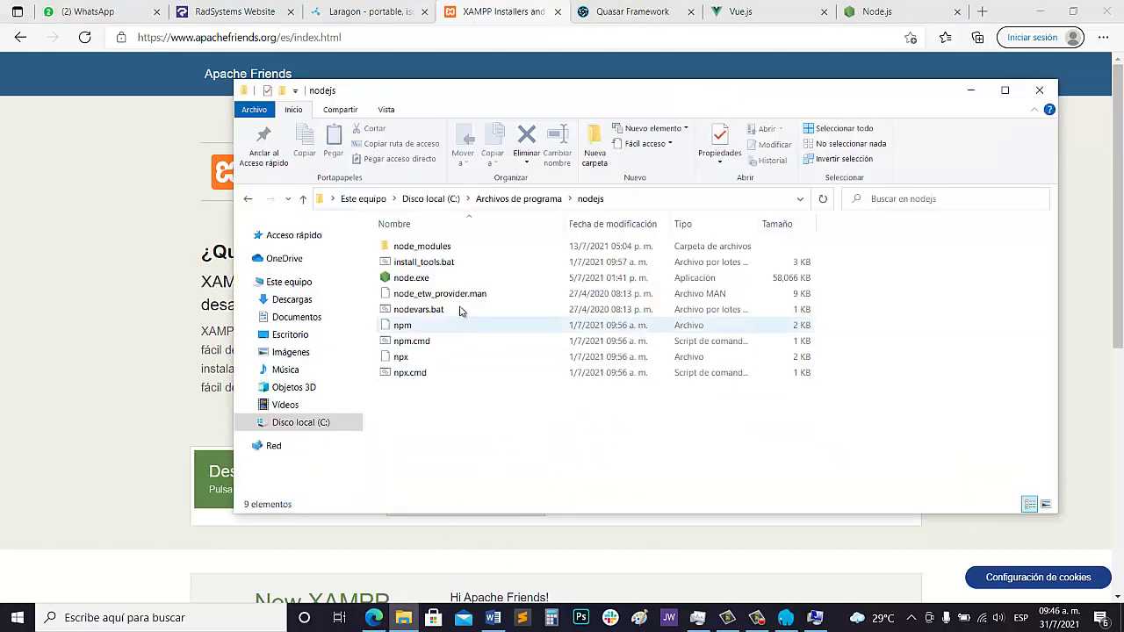
click(327, 425)
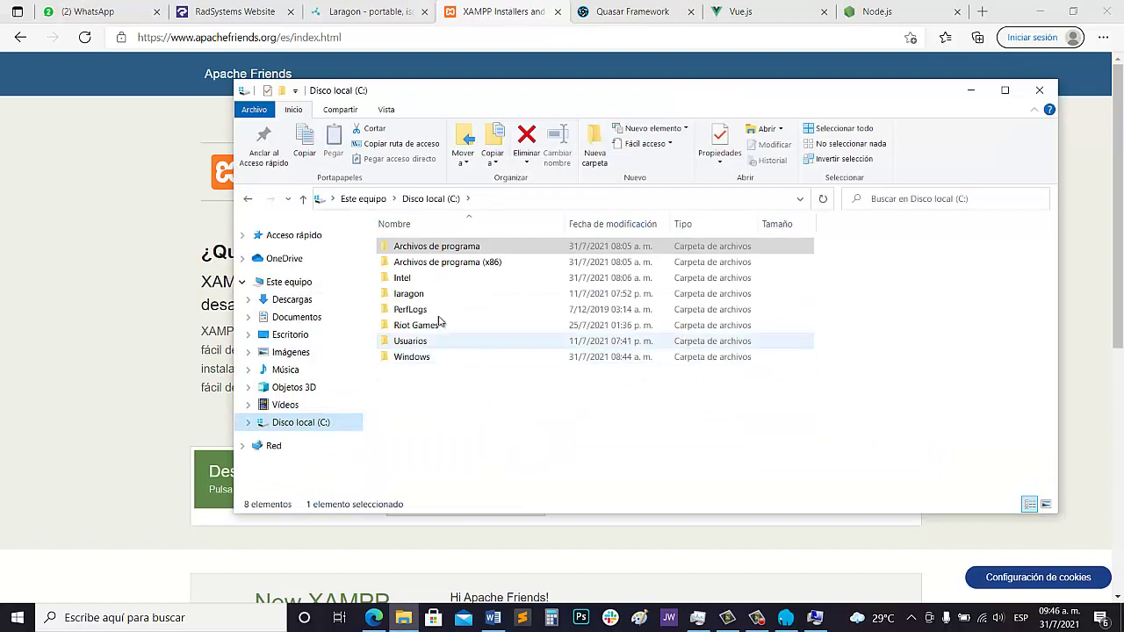
double_click(417, 295)
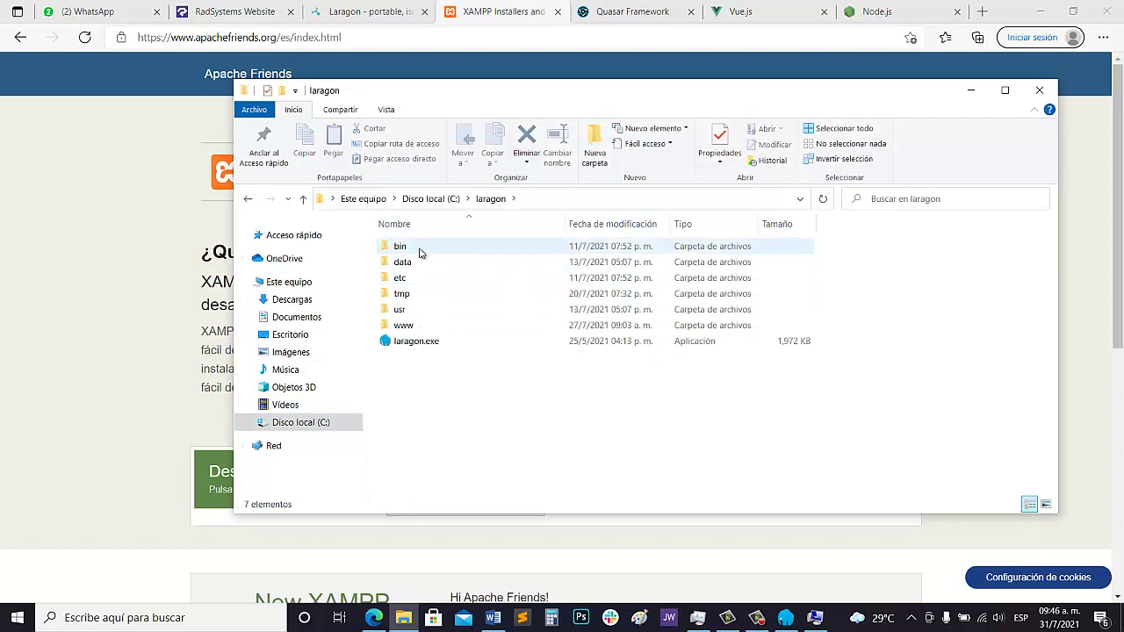
double_click(419, 253)
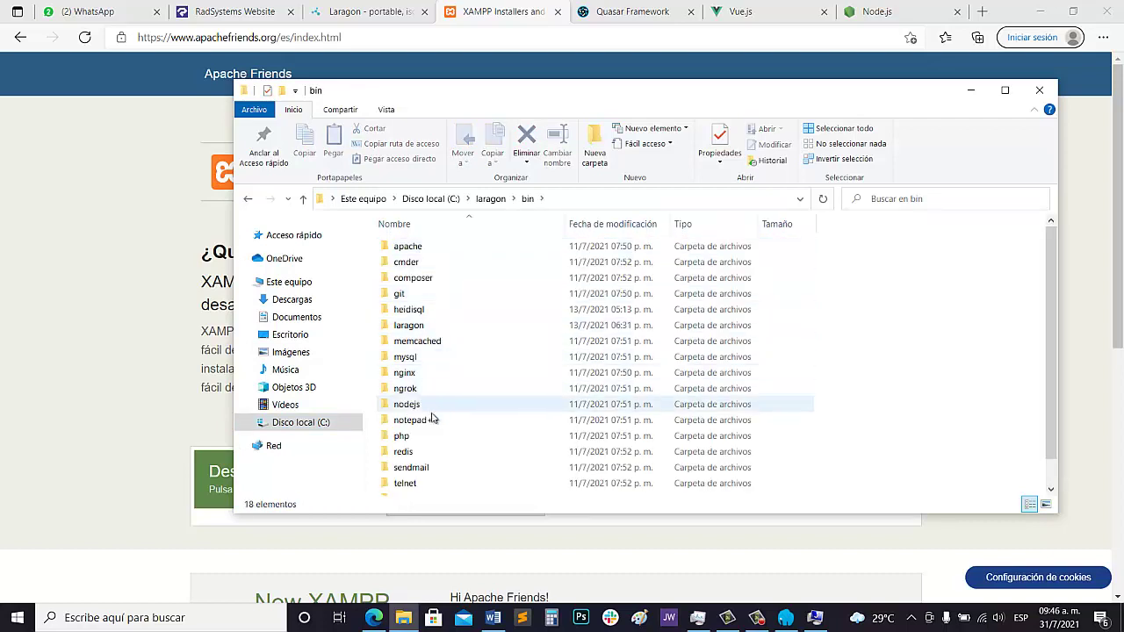
scroll(433, 419, down, 1)
scroll(438, 416, up, 1)
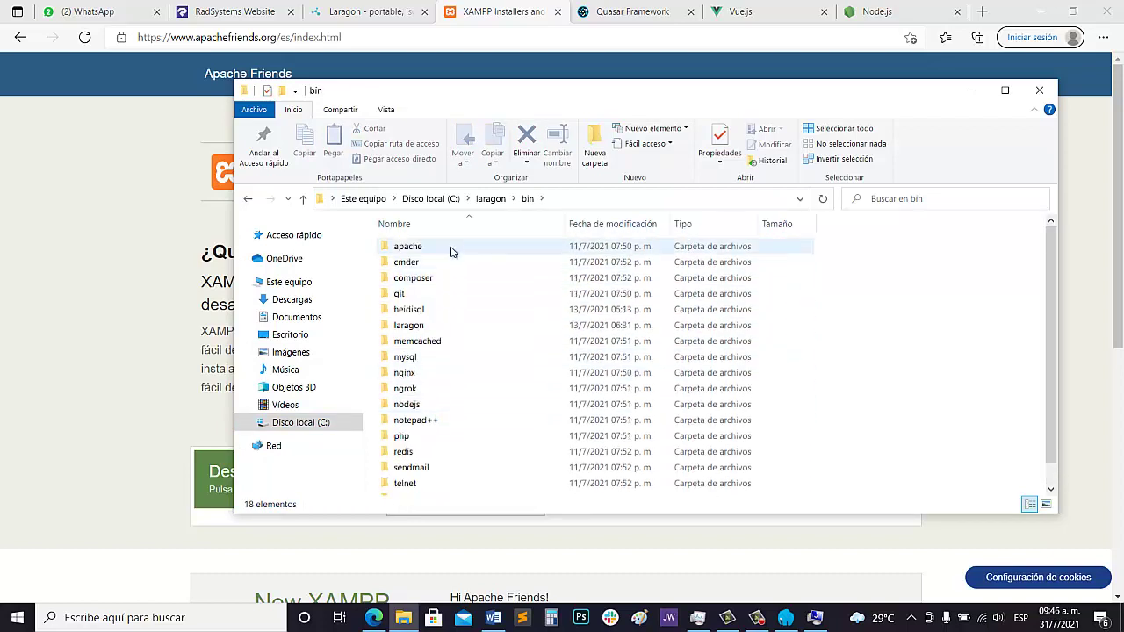
Open Laragon's php\php-7.4.19-Win32-vc15-x64 folder and select php.exe.
click(434, 451)
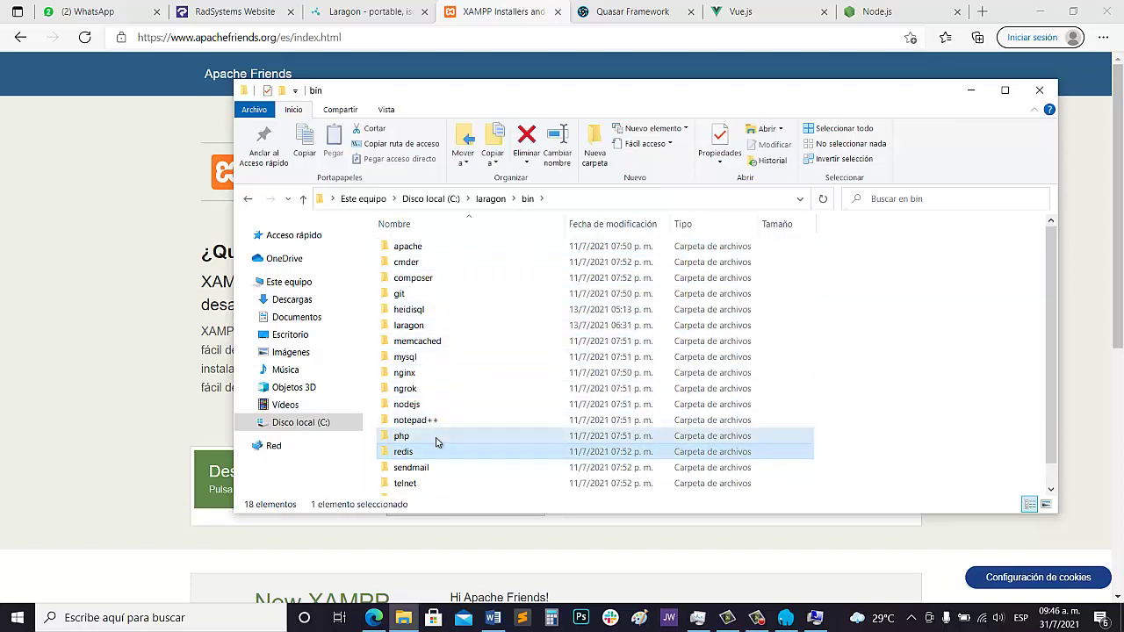
double_click(437, 440)
click(470, 251)
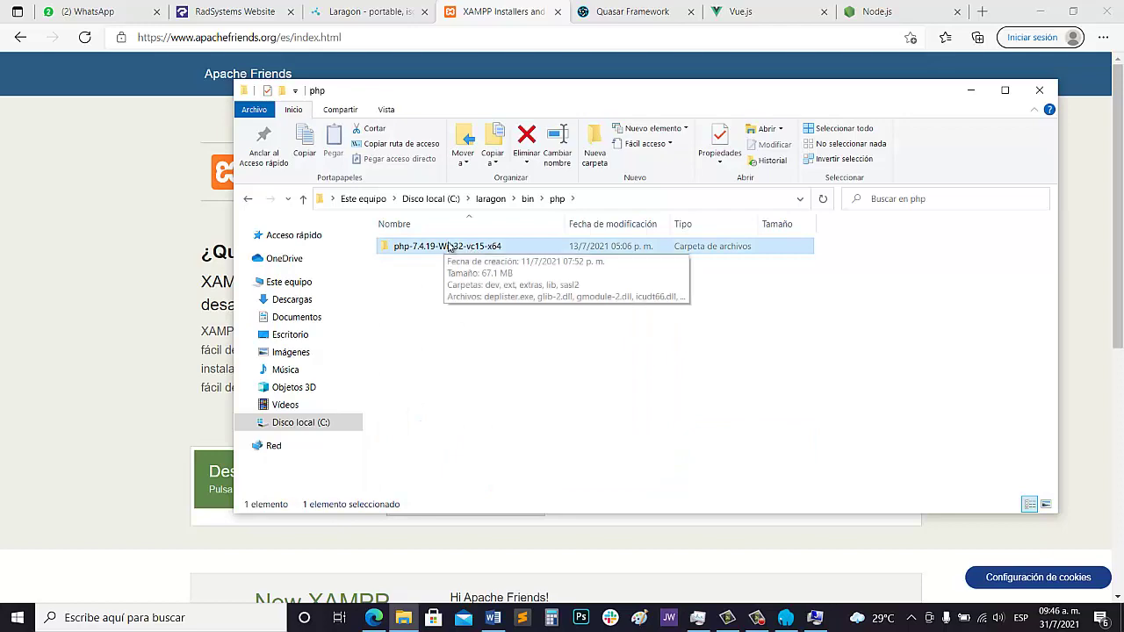
double_click(464, 251)
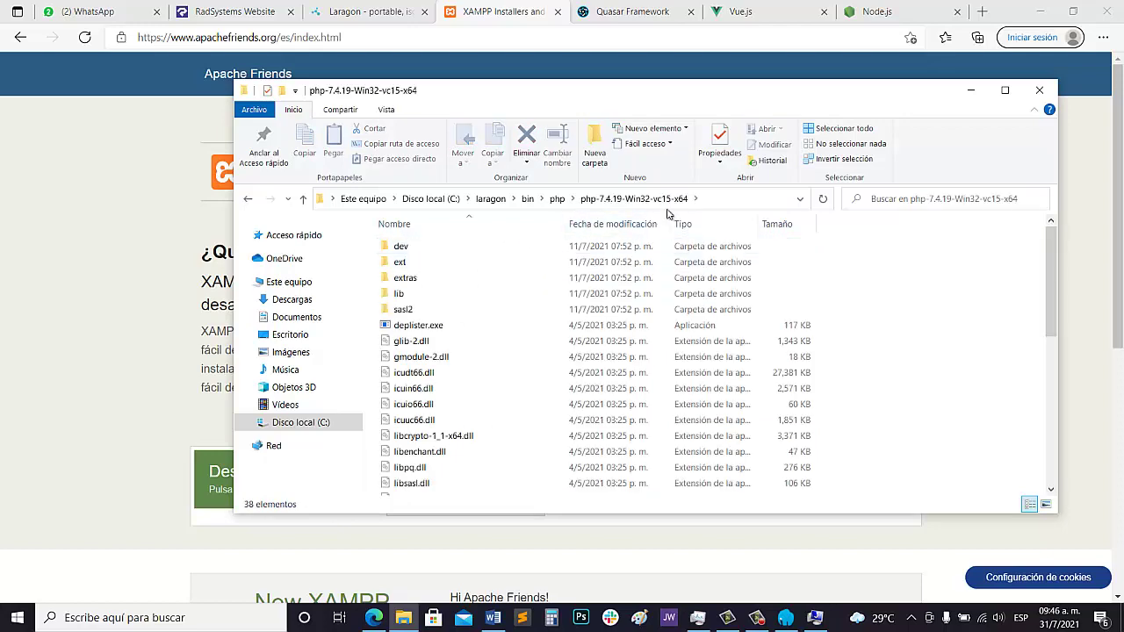
scroll(446, 430, down, 2)
scroll(446, 430, down, 4)
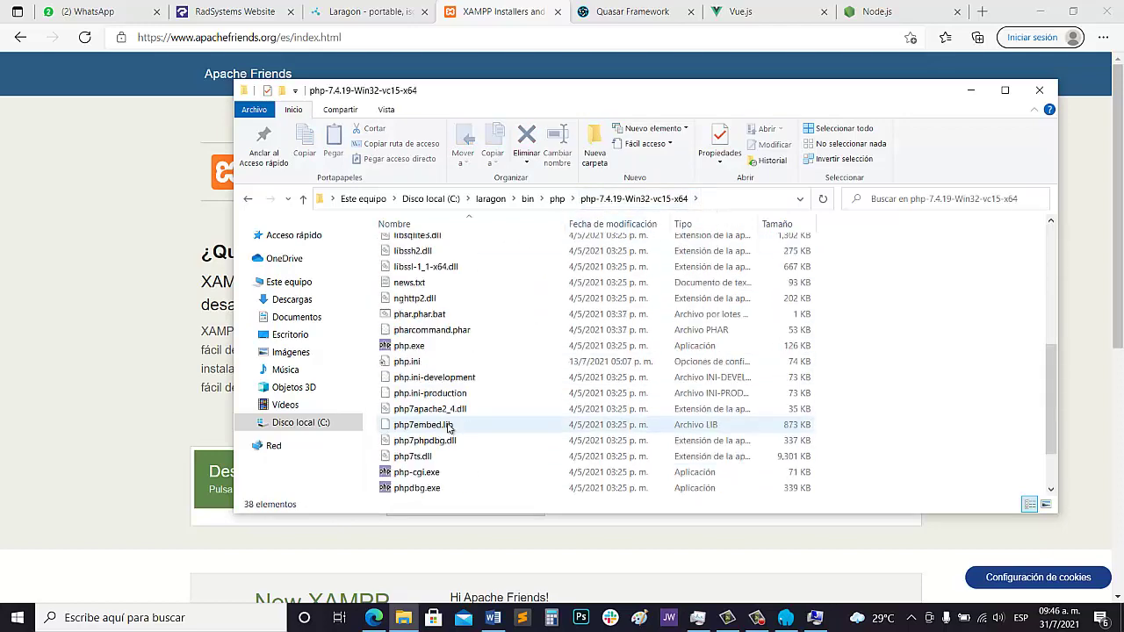
click(446, 342)
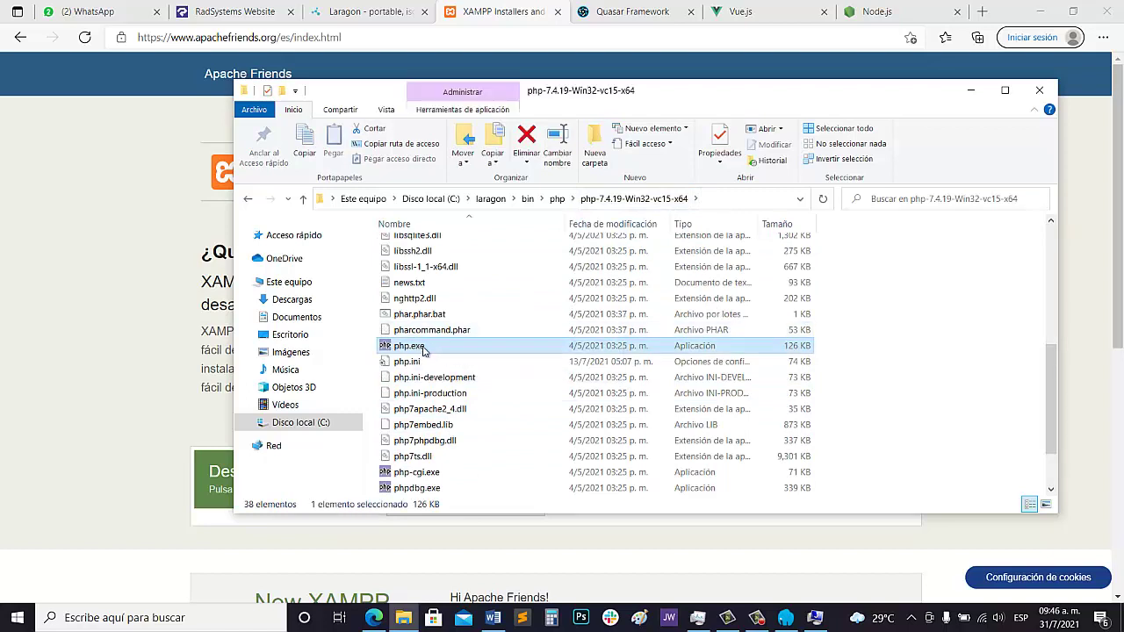
Copy the path of the folder containing php.exe, C:\laragon\bin\php\php-7.4.19-Win32-vc15-x64.
click(718, 199)
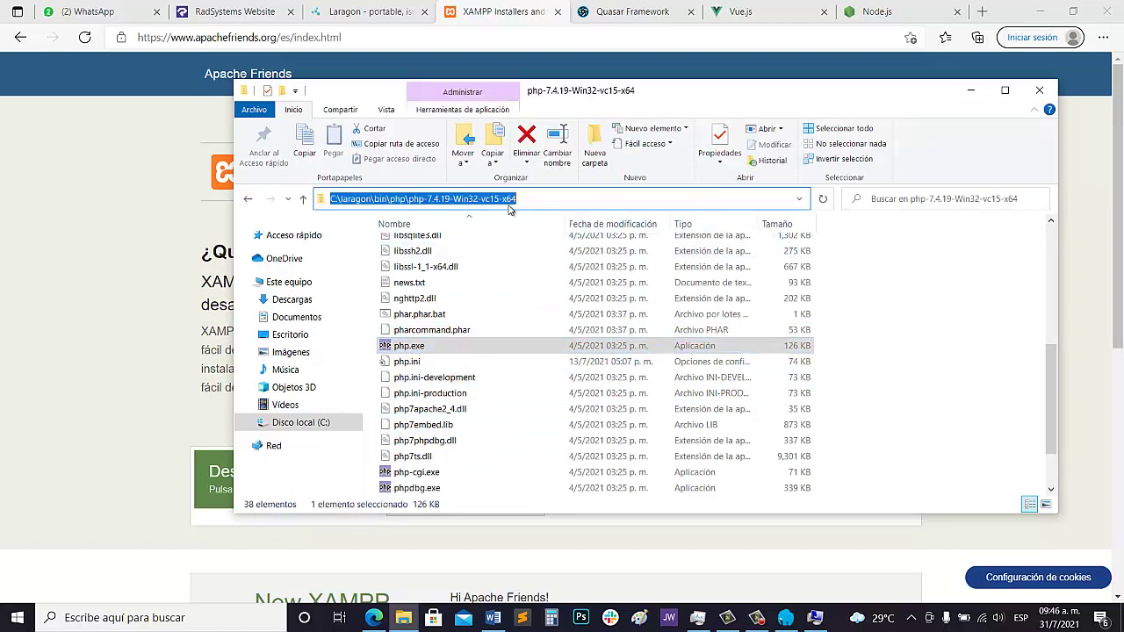
drag(513, 200, 329, 200)
click(420, 348)
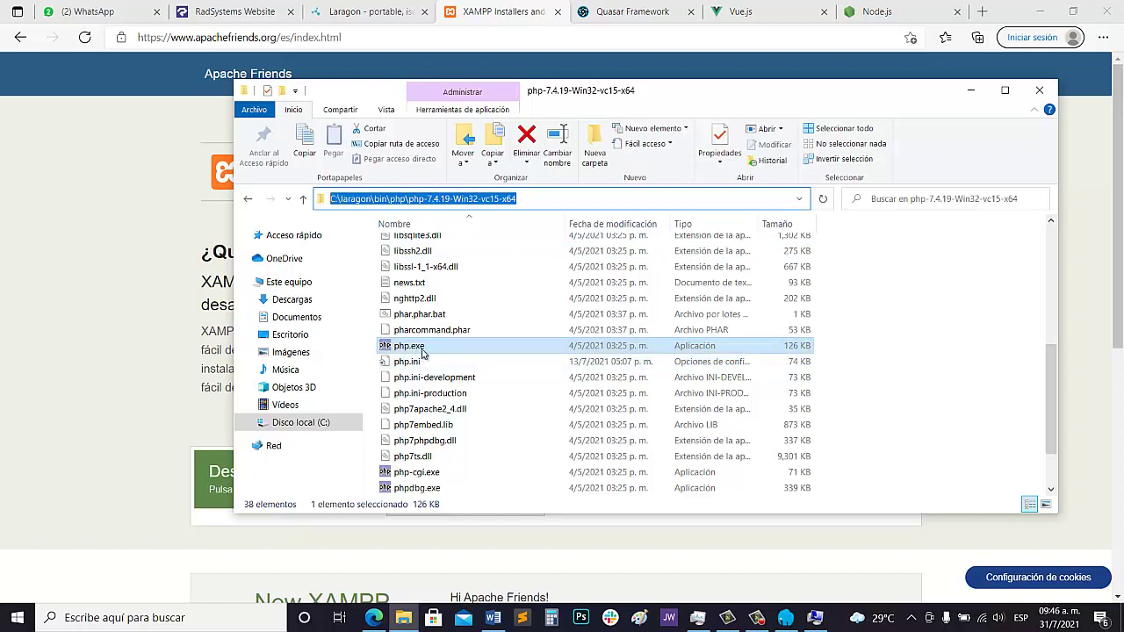
click(516, 200)
drag(519, 200, 333, 194)
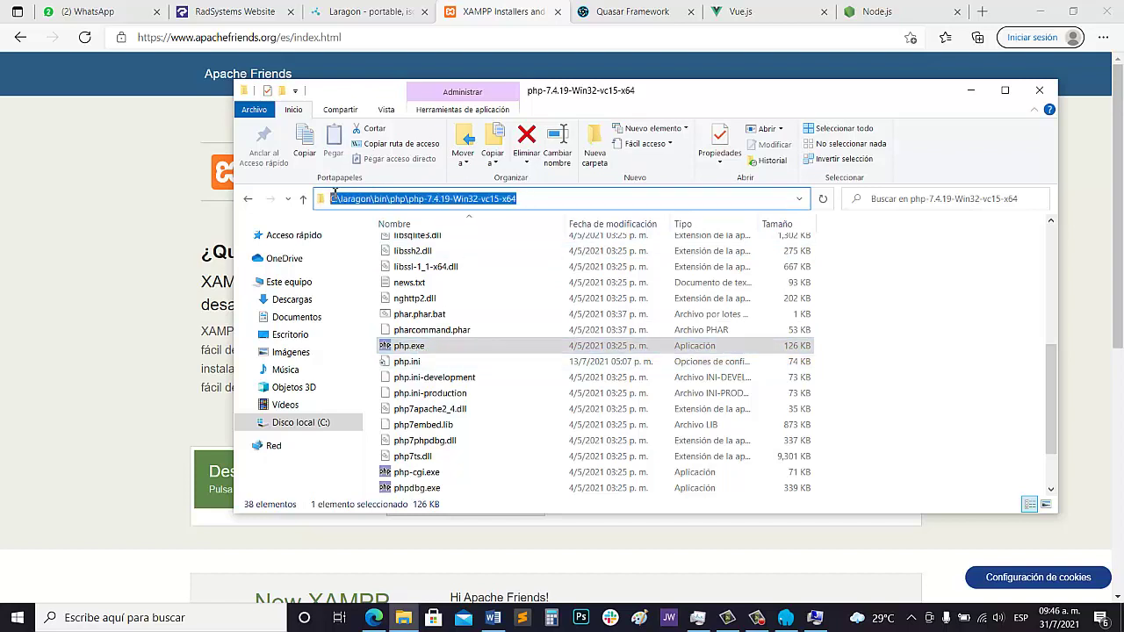
right_click(376, 205)
click(406, 245)
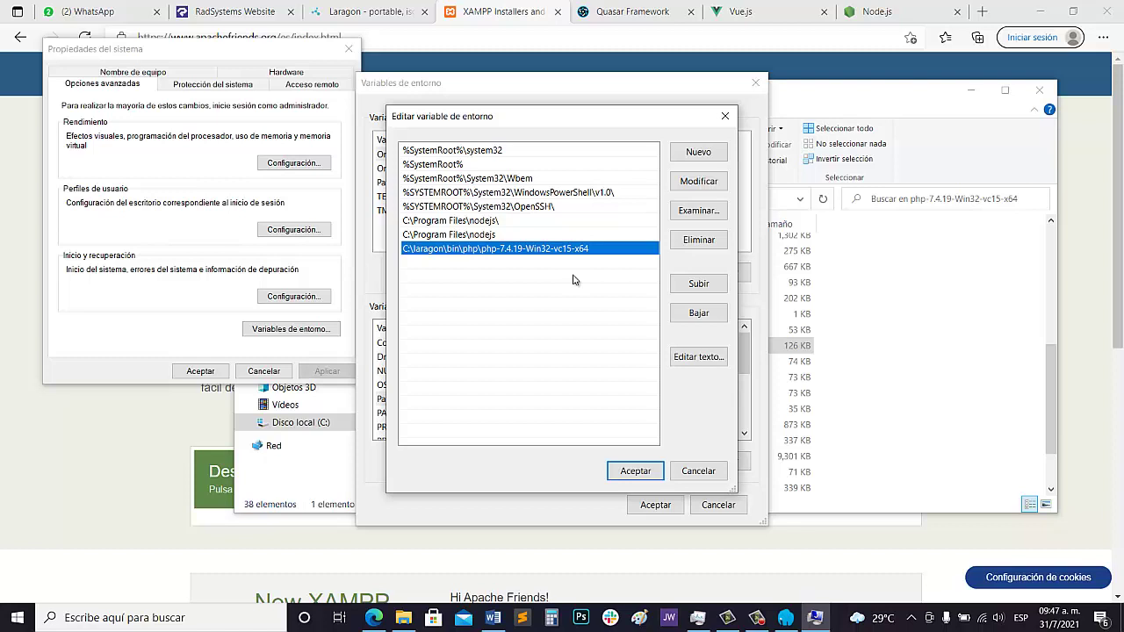
Cancel the Path editor, the environment variables and the system properties without saving changes.
click(540, 266)
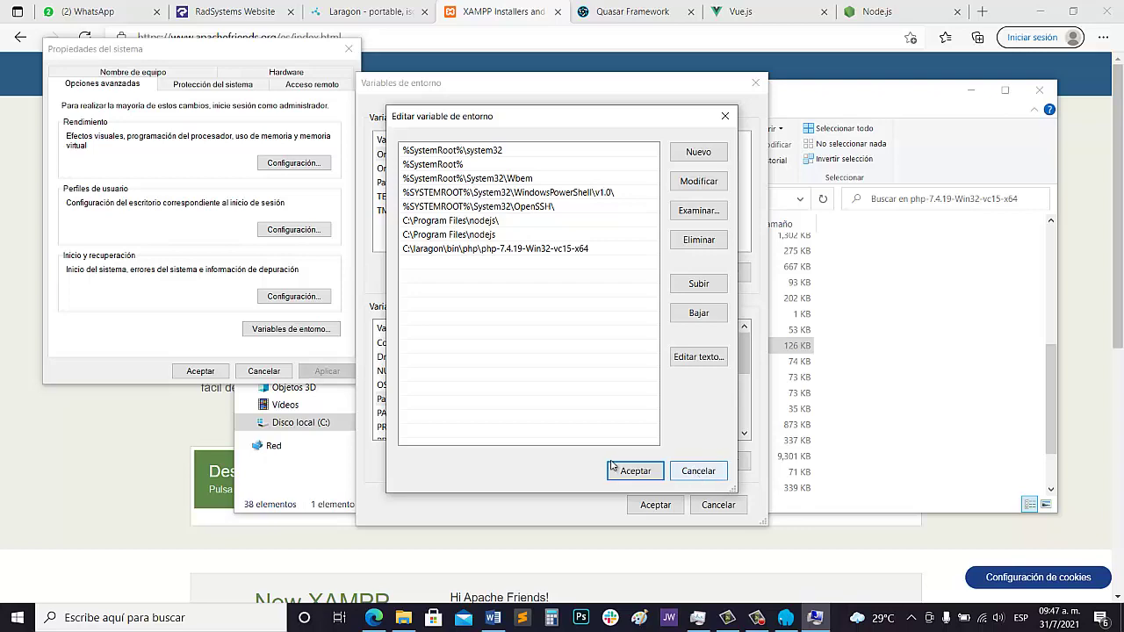
click(708, 472)
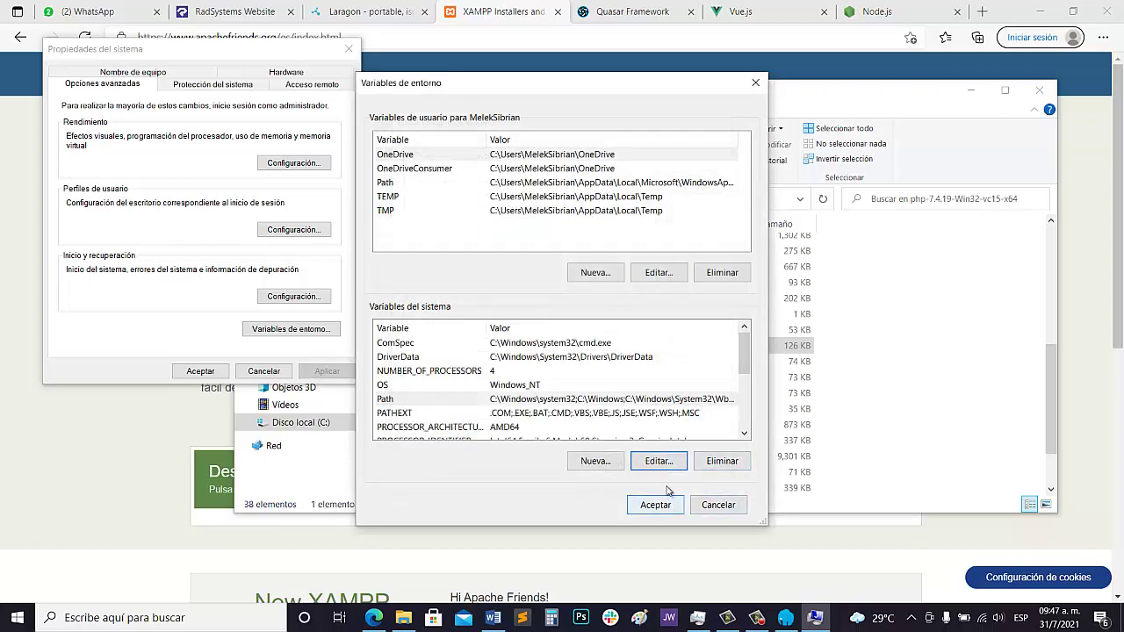
click(717, 506)
click(251, 374)
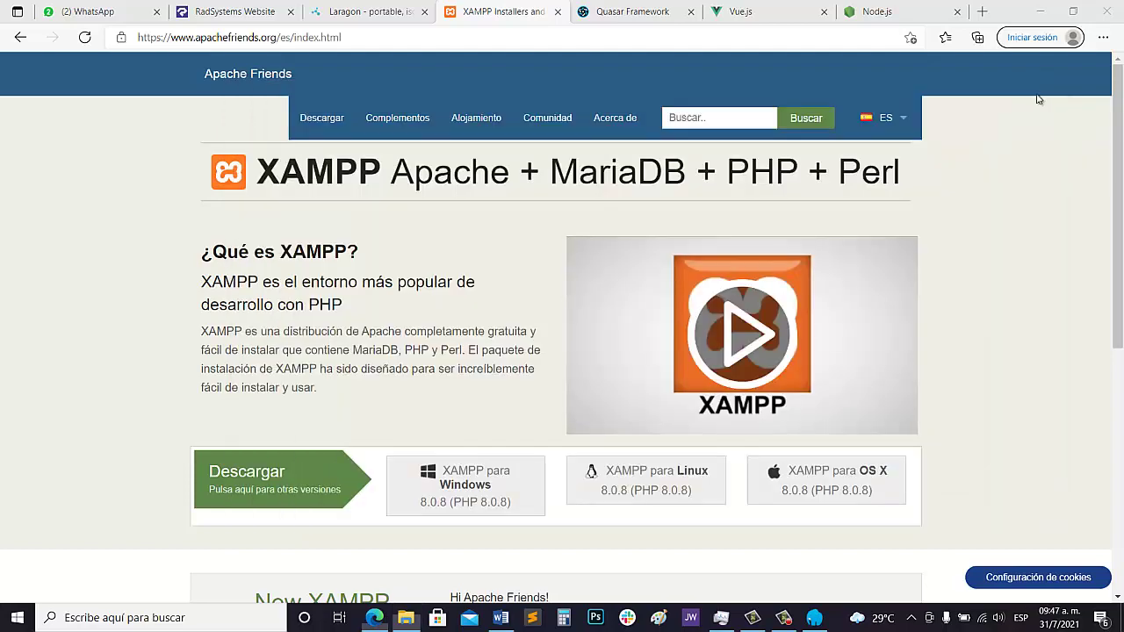
Close File Explorer, show the desktop and launch RadSystems Studio.
click(1040, 92)
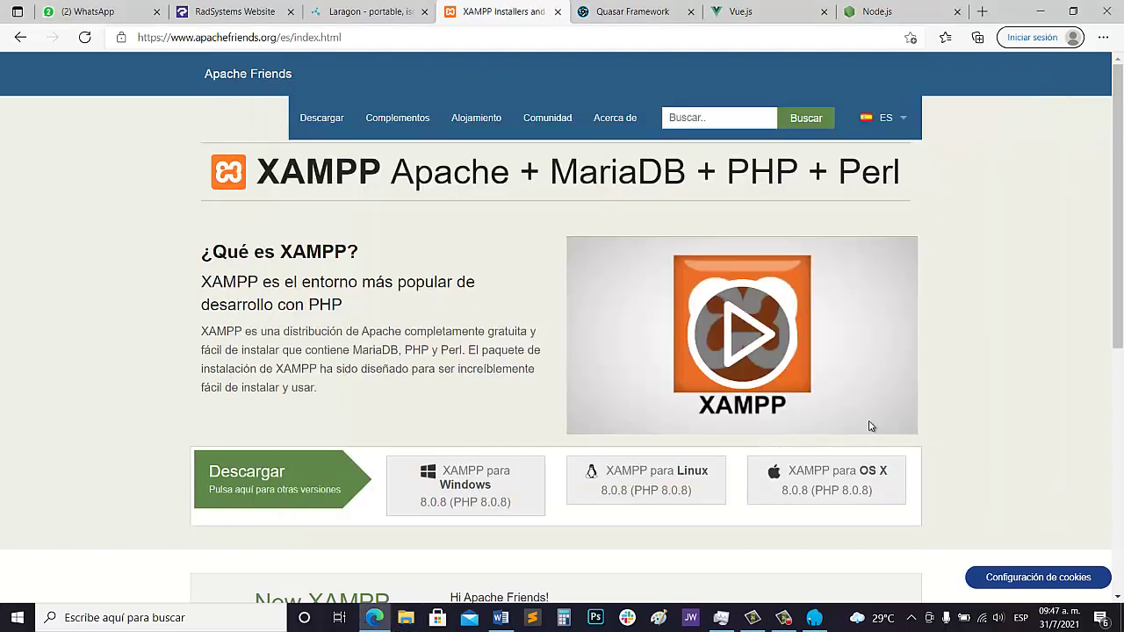
click(1121, 618)
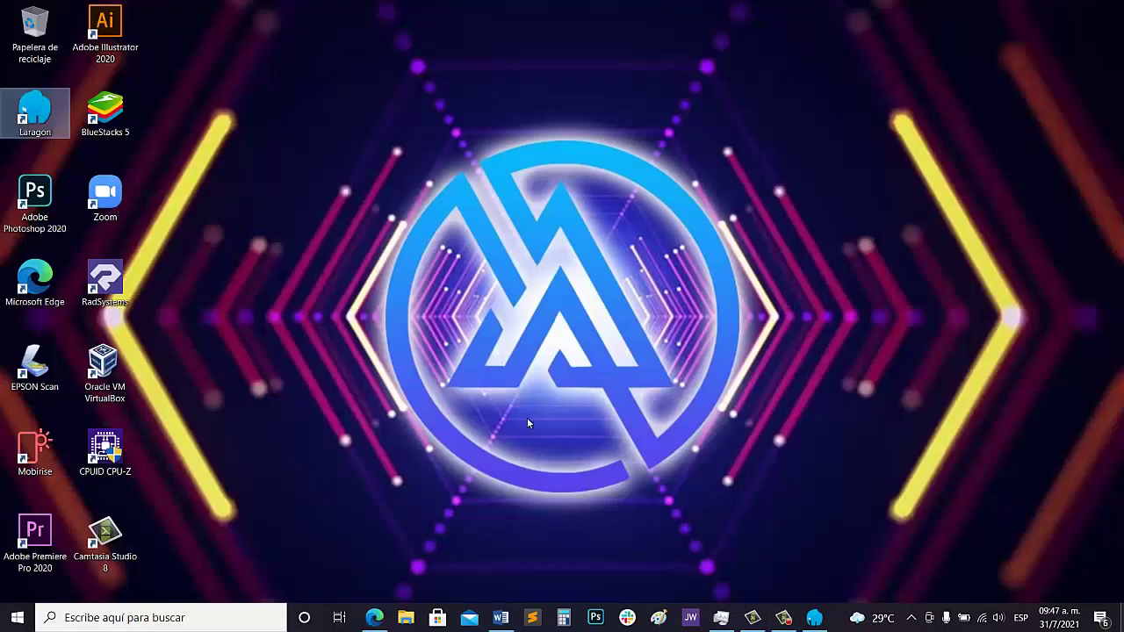
click(221, 296)
click(127, 281)
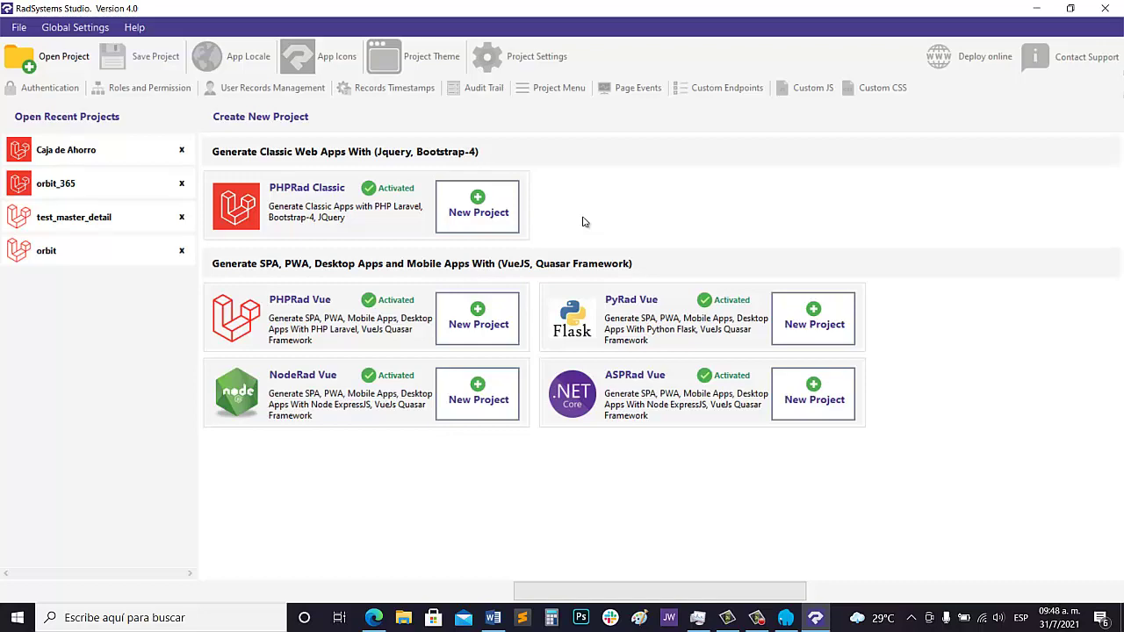
Switch to Microsoft Edge to view the Node.js download page, and return to RadSystems Studio.
click(374, 618)
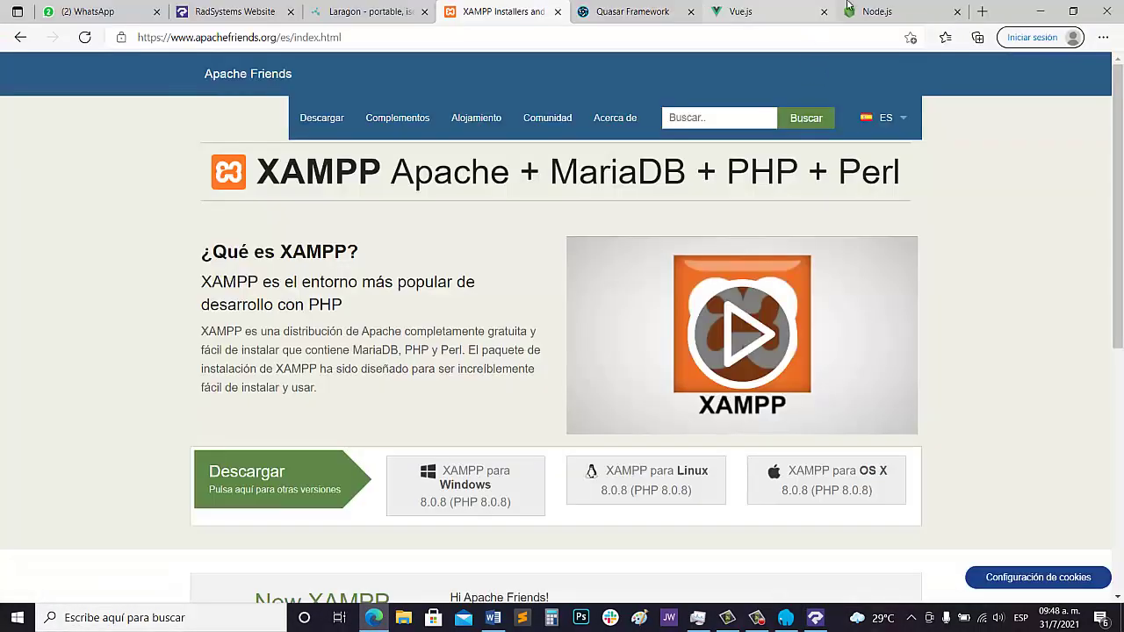
click(869, 12)
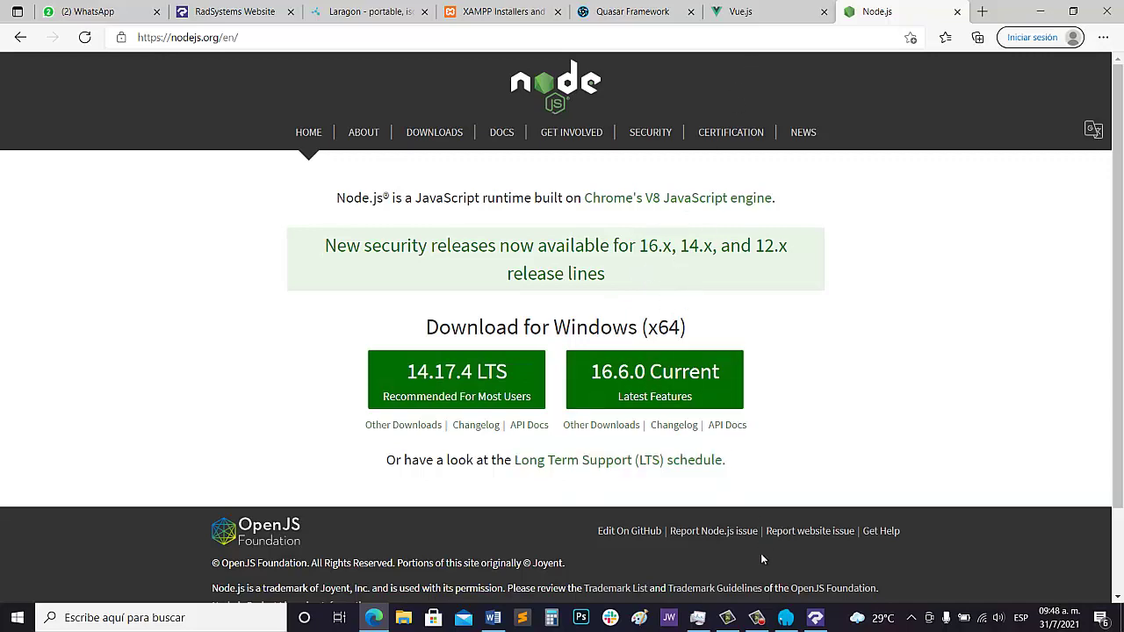
click(815, 618)
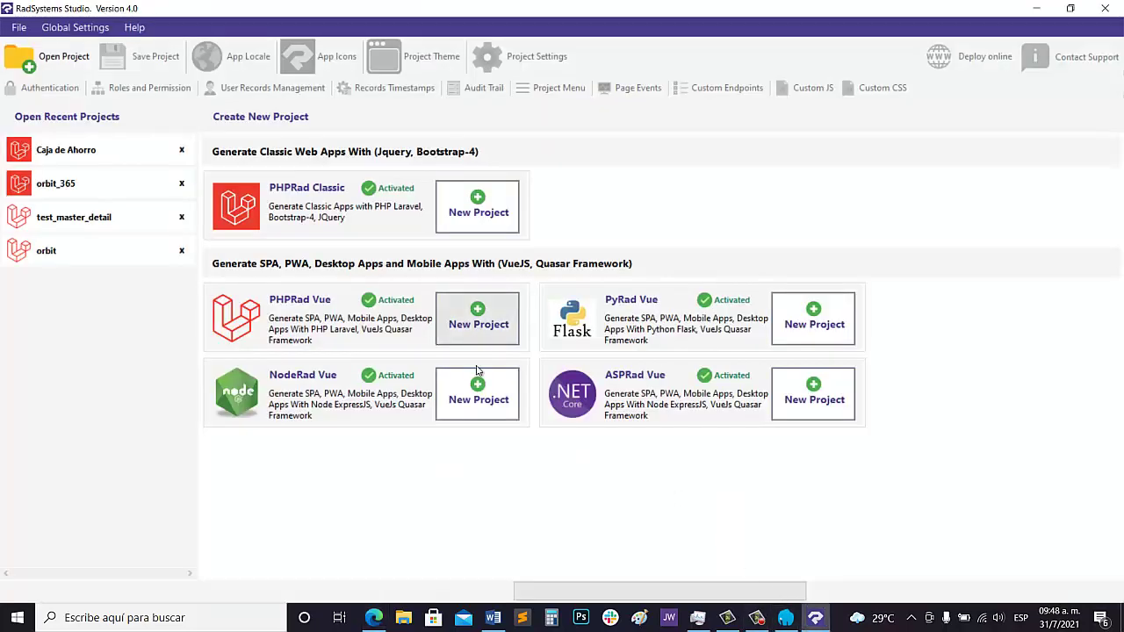
Review the RadSystems, Node.js and Laragon pages in Microsoft Edge, and switch back to RadSystems Studio's project start screen.
click(374, 617)
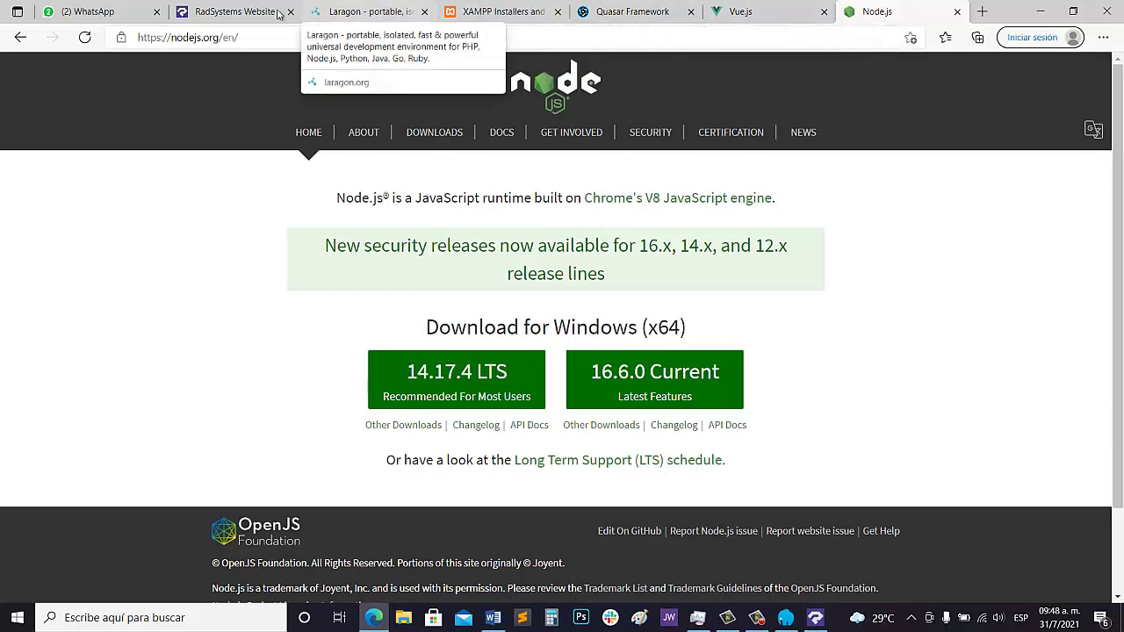
click(224, 12)
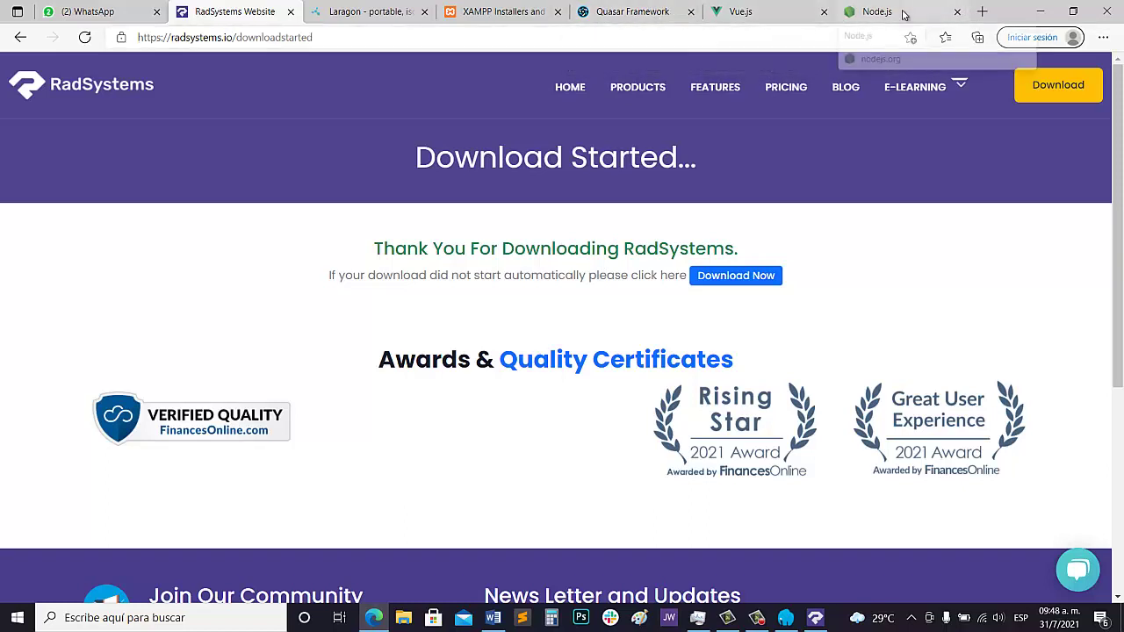
click(878, 11)
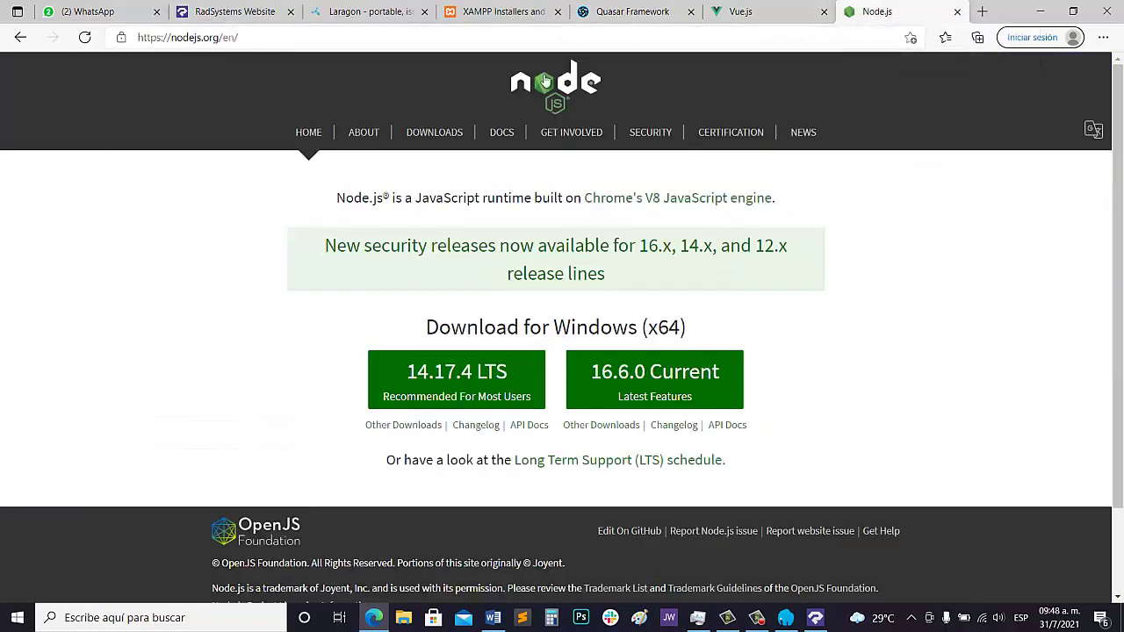
click(350, 13)
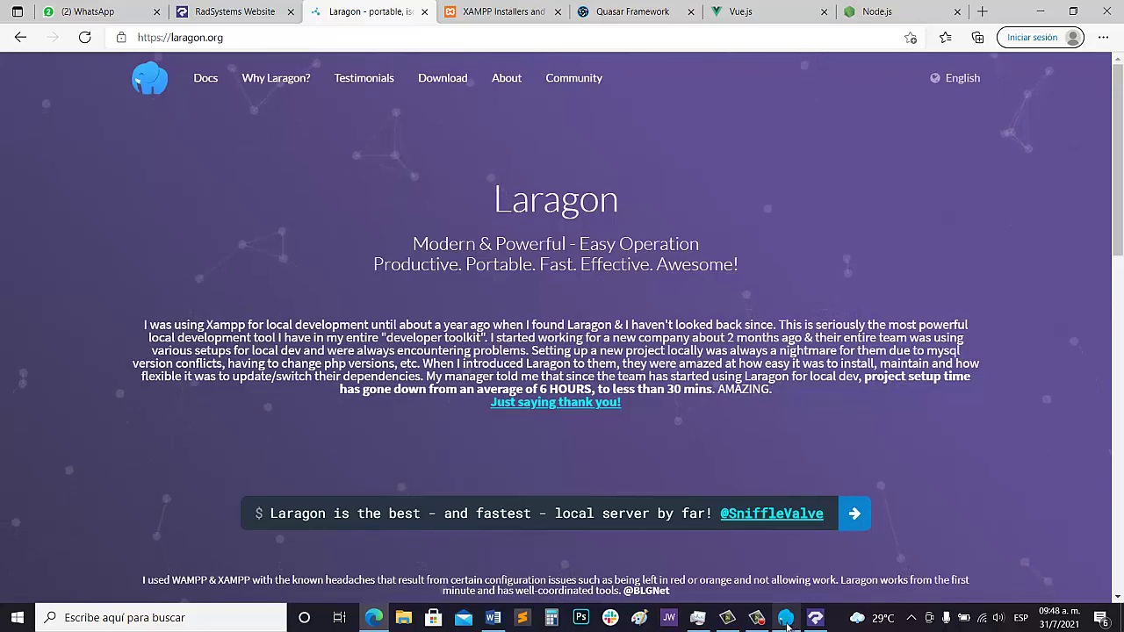
mouse_move(787, 626)
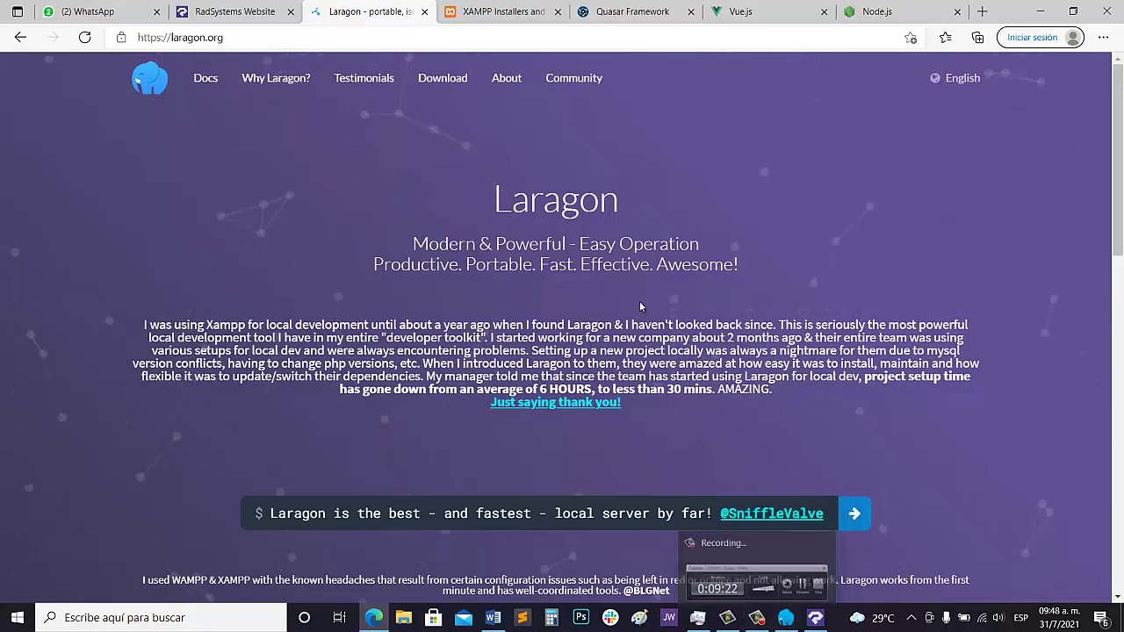
click(795, 560)
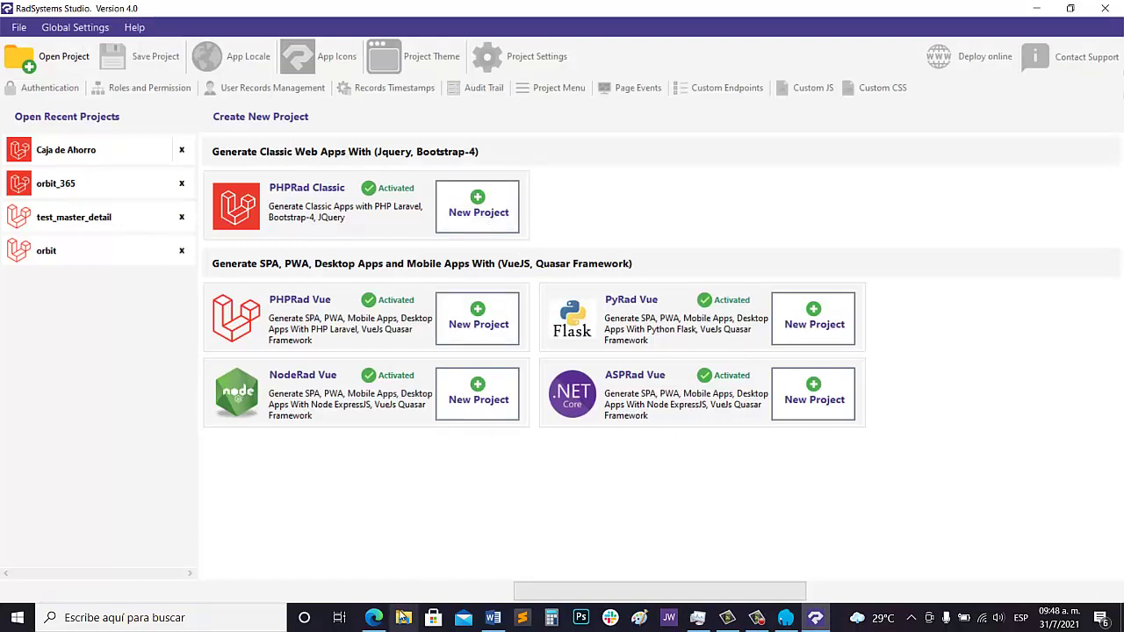
Go through the required tools' websites again in Microsoft Edge, from Node.js to Laragon, ending on the RadSystems download page.
click(382, 627)
click(918, 7)
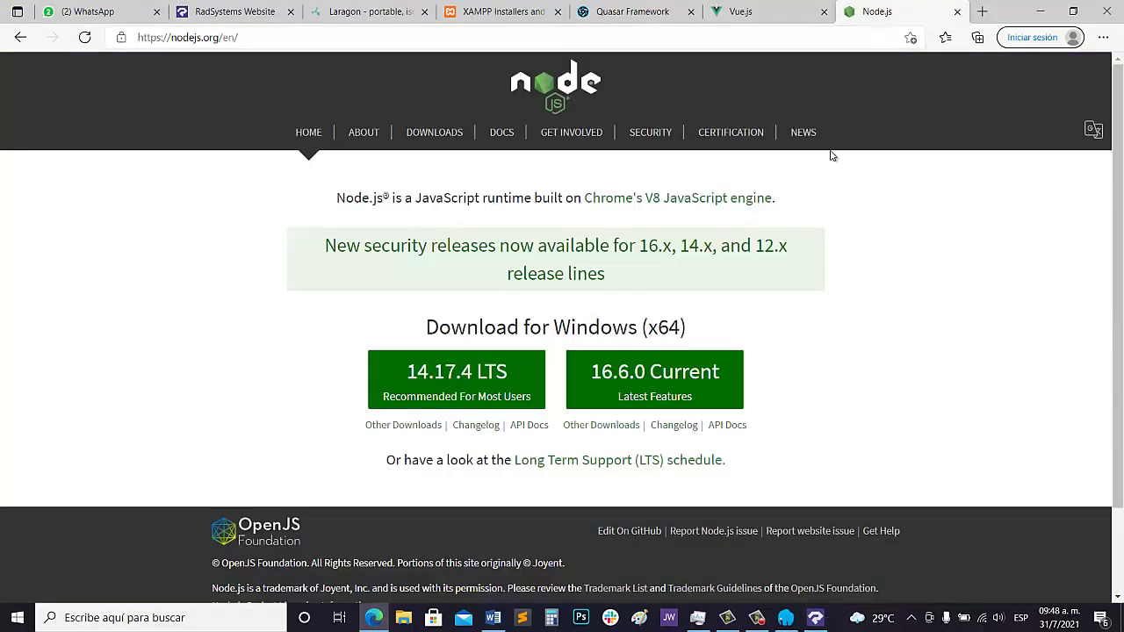
click(386, 7)
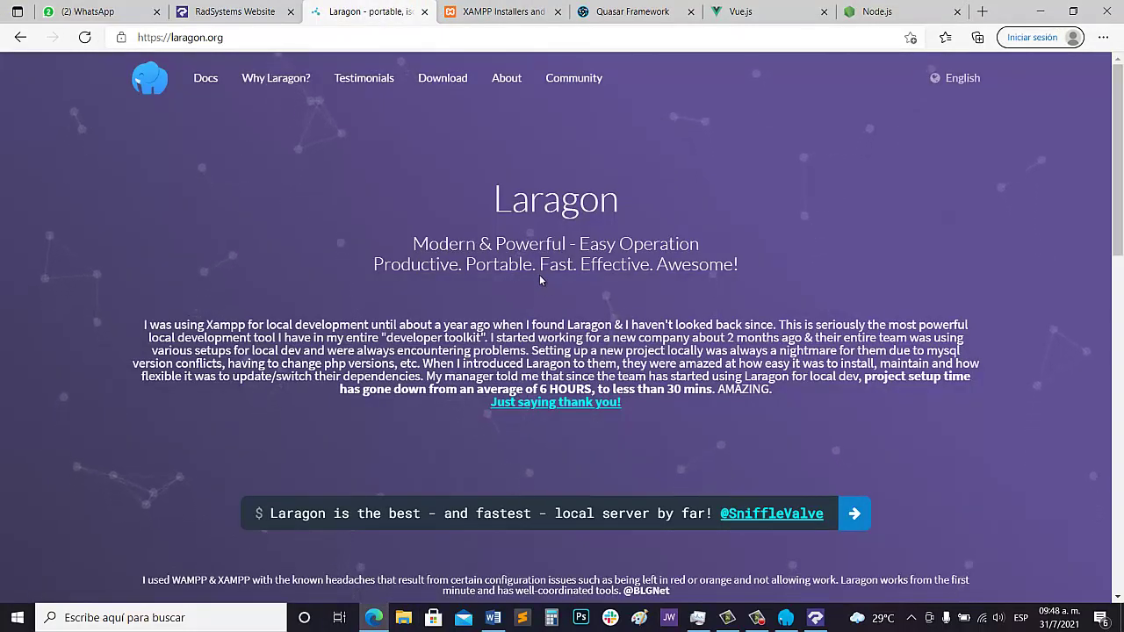
click(259, 11)
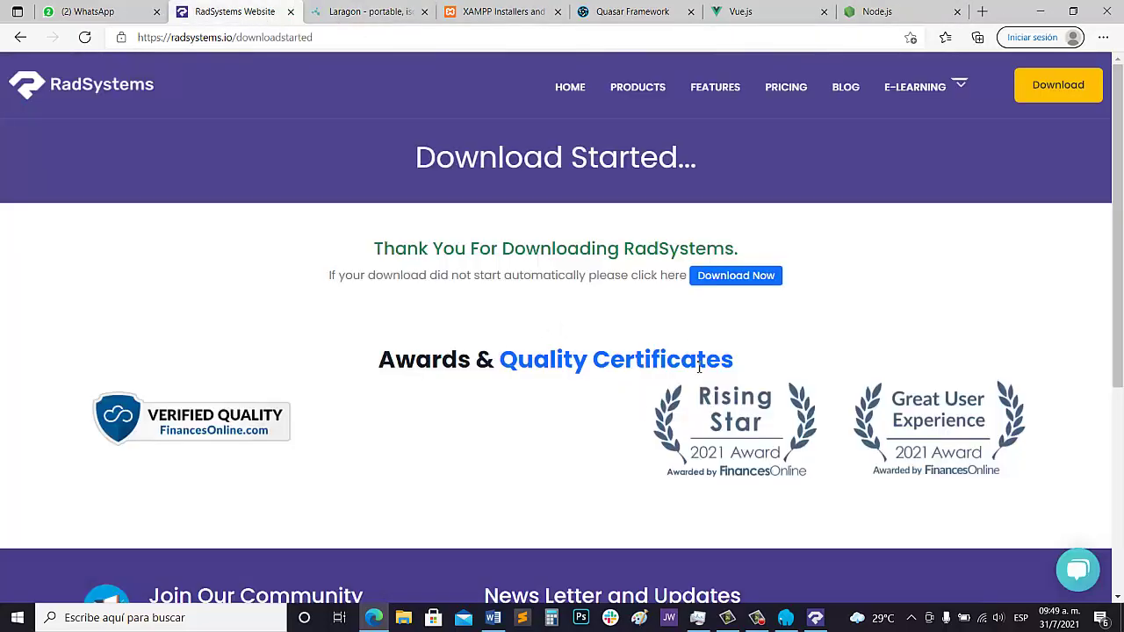